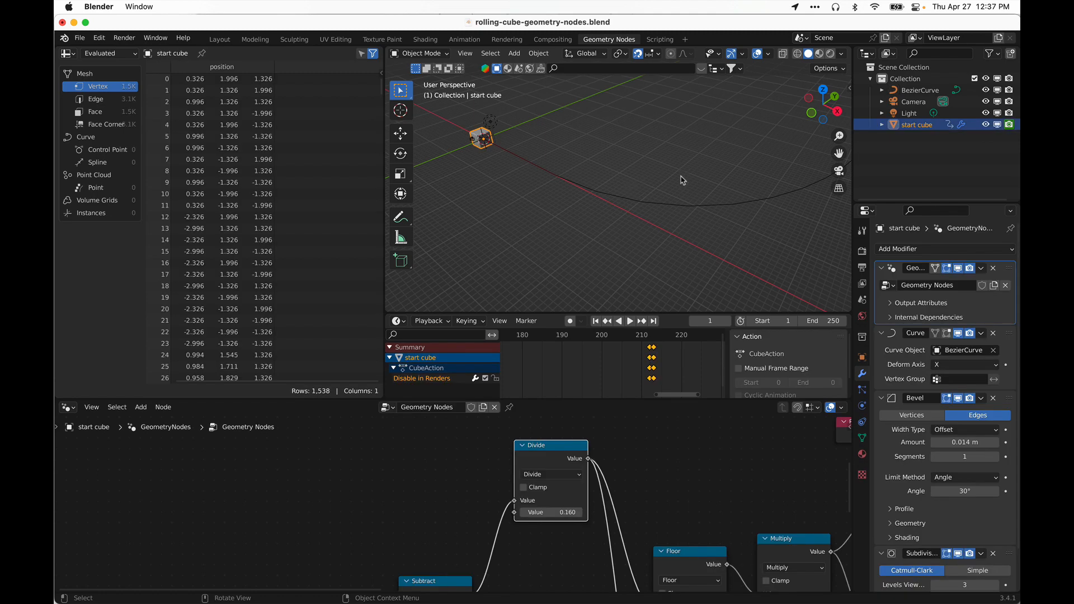
- Disable the Bevel, Curve and Subdivision modifiers of the start cube in viewport and render, and collapse their settings
{"action": "left_click", "coordinate": [969, 399]}
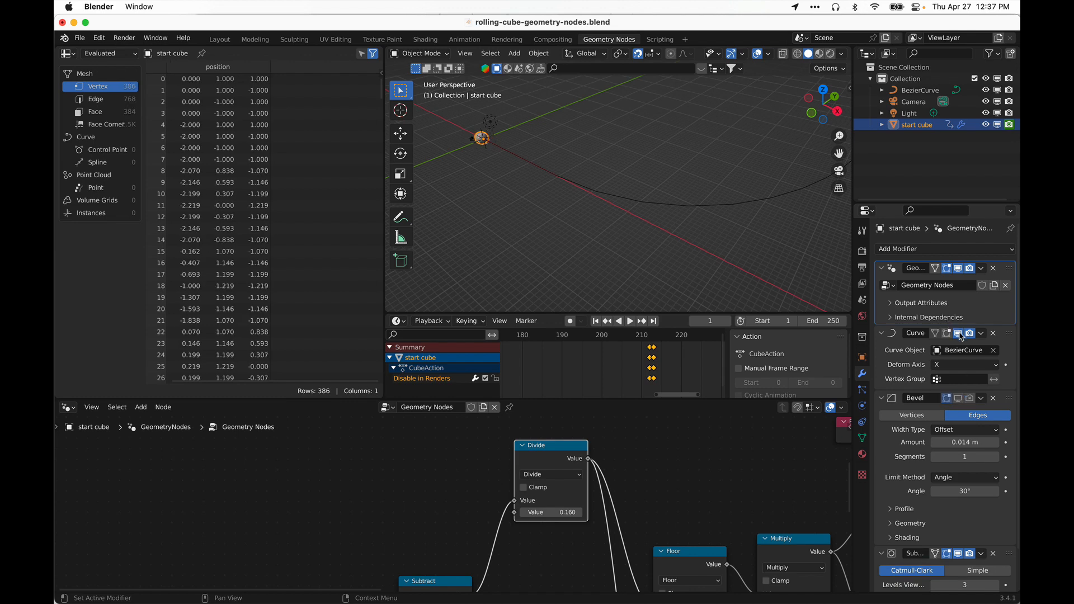
{"action": "left_click_drag", "start_coordinate": [960, 336], "coordinate": [970, 335]}
{"action": "left_click", "coordinate": [881, 398]}
{"action": "left_click", "coordinate": [881, 333]}
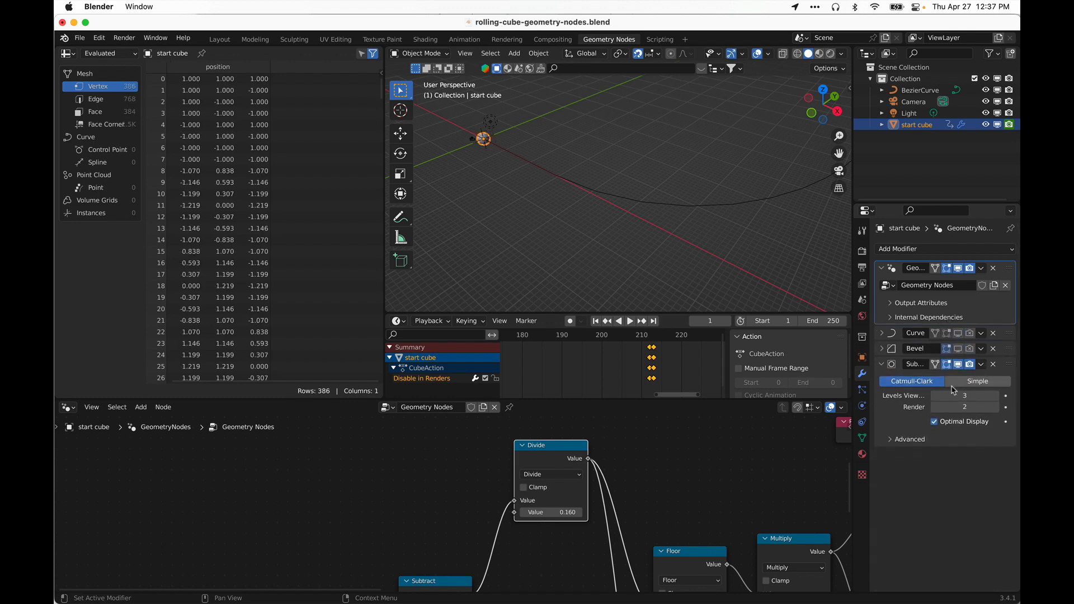
{"action": "left_click_drag", "start_coordinate": [958, 364], "coordinate": [970, 364]}
{"action": "left_click", "coordinate": [881, 364]}
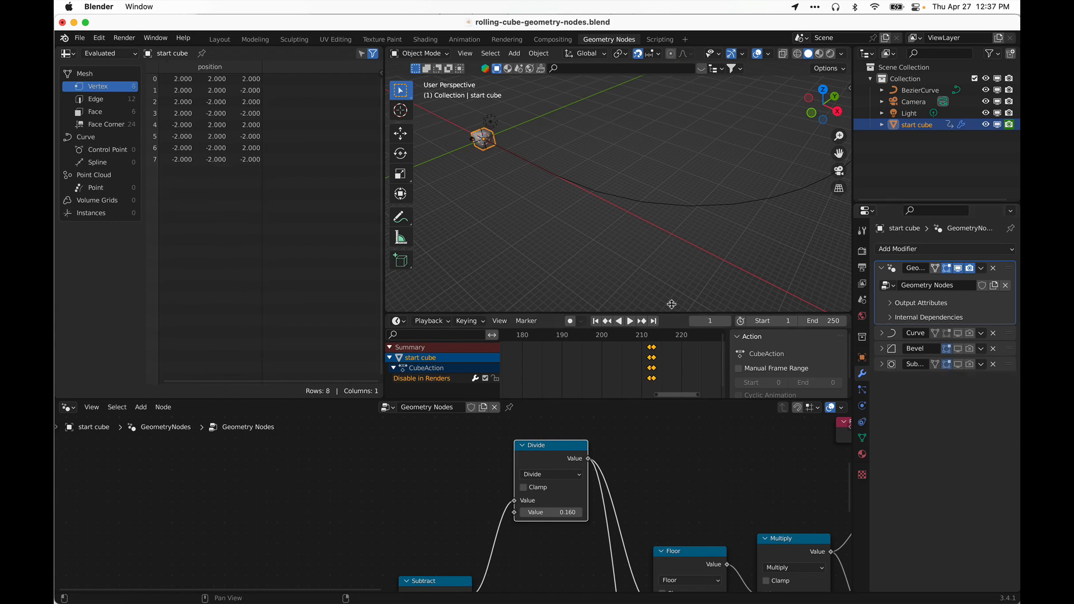
- Apply auto smooth shading to the start cube so its faces look flat with crisp edges
{"action": "scroll", "coordinate": [549, 209], "scroll_direction": "up", "scroll_amount": 5}
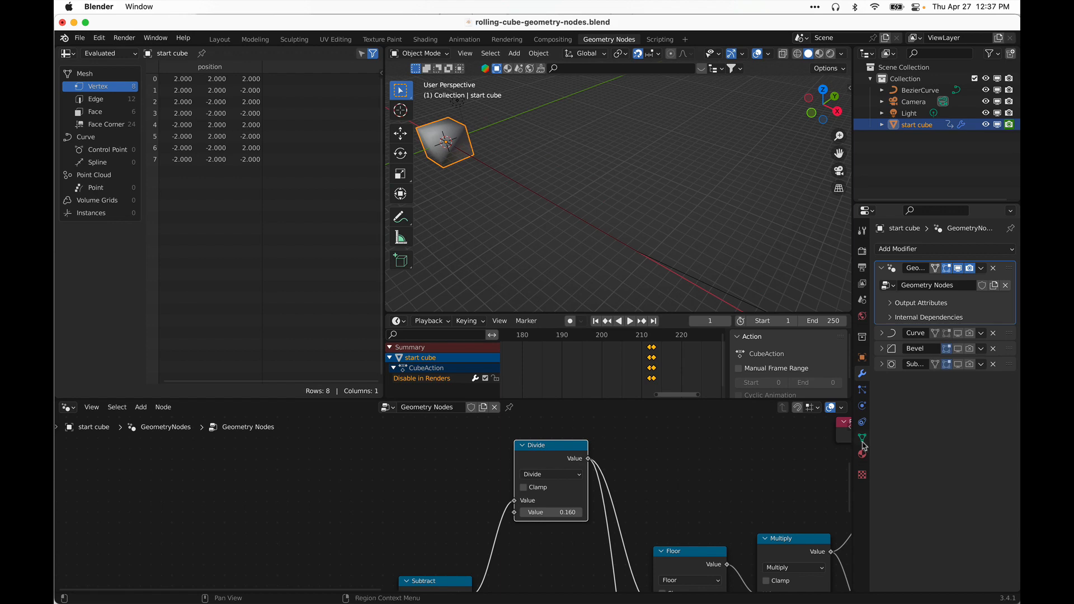
{"action": "key", "text": "KP_Decimal"}
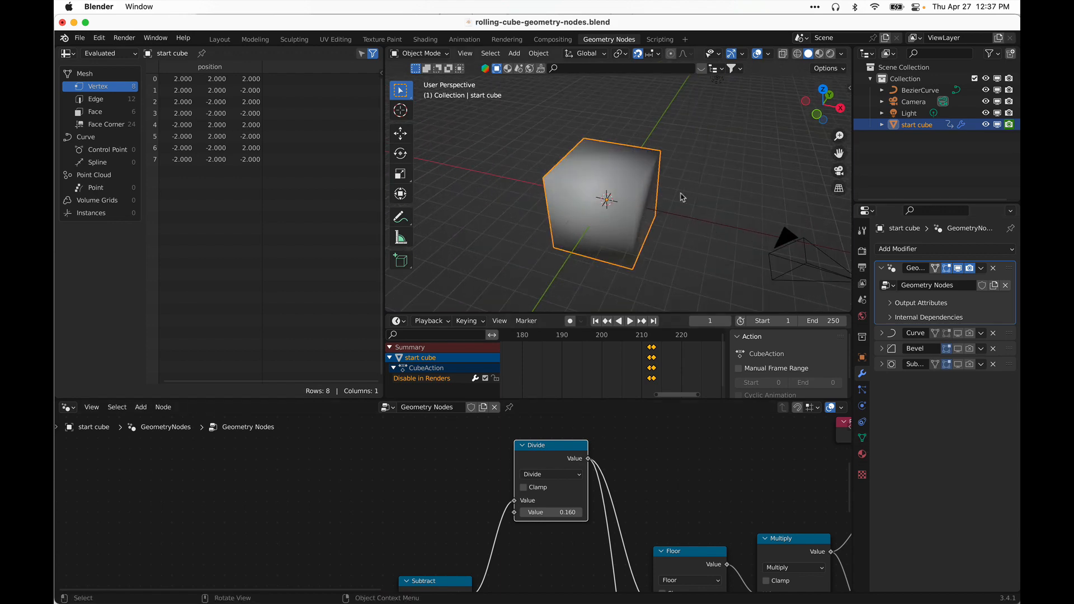
{"action": "right_click", "coordinate": [596, 154]}
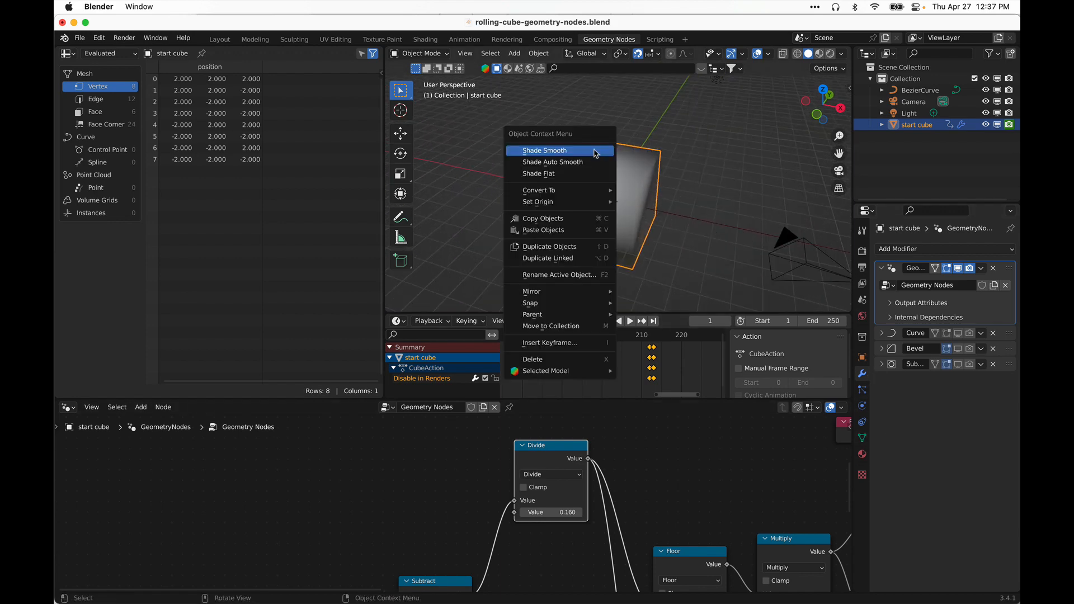
{"action": "left_click", "coordinate": [543, 151]}
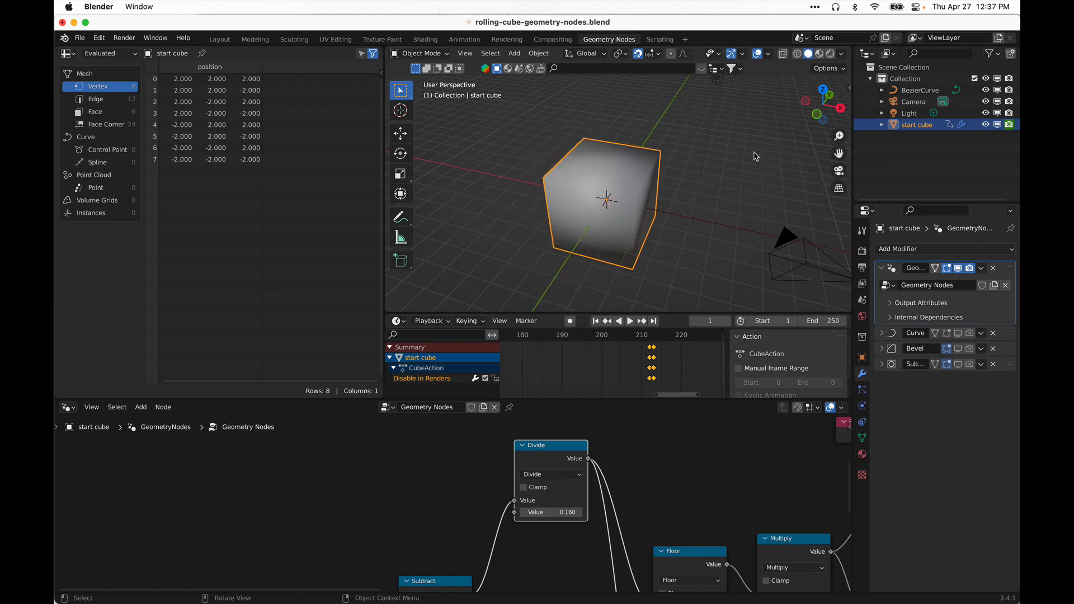
{"action": "left_click", "coordinate": [758, 156]}
{"action": "left_click", "coordinate": [578, 169]}
{"action": "right_click", "coordinate": [578, 169]}
{"action": "right_click", "coordinate": [580, 182]}
{"action": "left_click", "coordinate": [592, 177]}
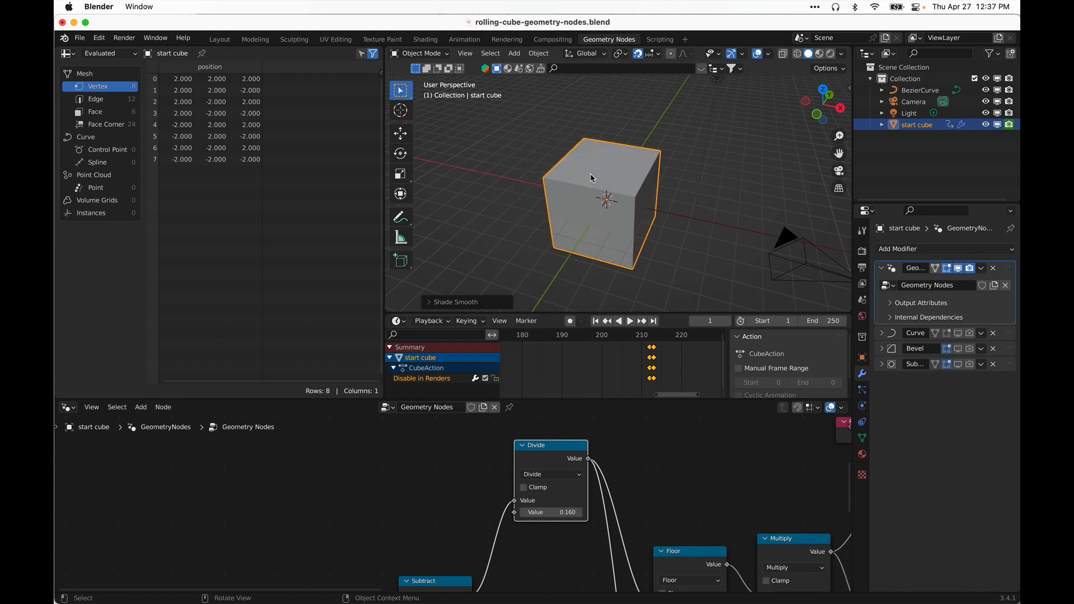
- Enlarge the node editor area and look over the geometry node tree that rolls the start cube
{"action": "middle_click_drag", "start_coordinate": [741, 209], "coordinate": [680, 199]}
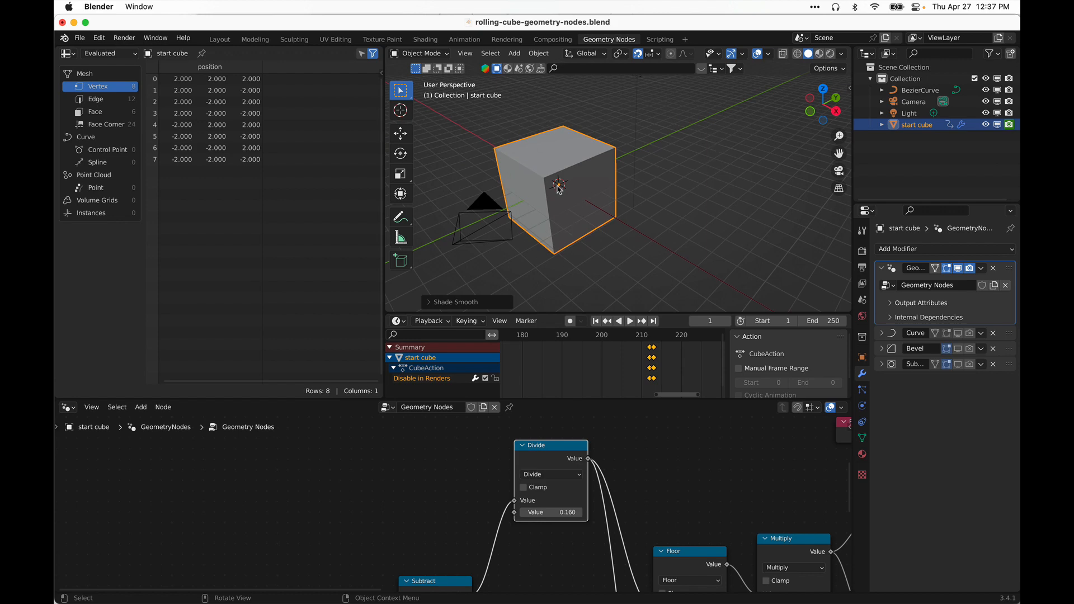
{"action": "middle_click_drag", "start_coordinate": [494, 173], "coordinate": [560, 224]}
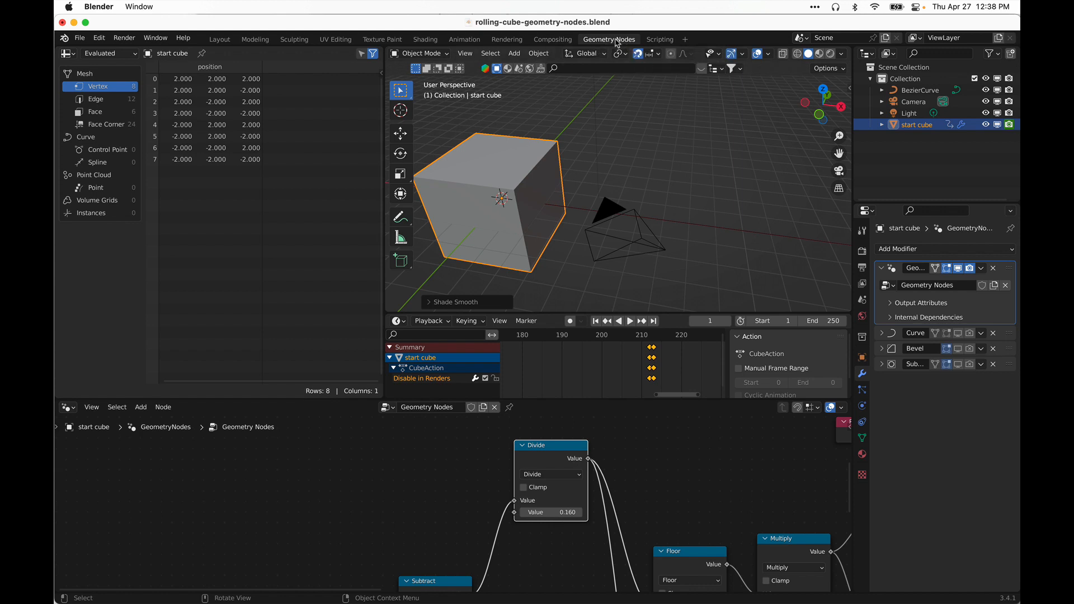
{"action": "scroll", "coordinate": [427, 486], "scroll_direction": "down", "scroll_amount": 2}
{"action": "middle_click_drag", "start_coordinate": [581, 493], "coordinate": [441, 402]}
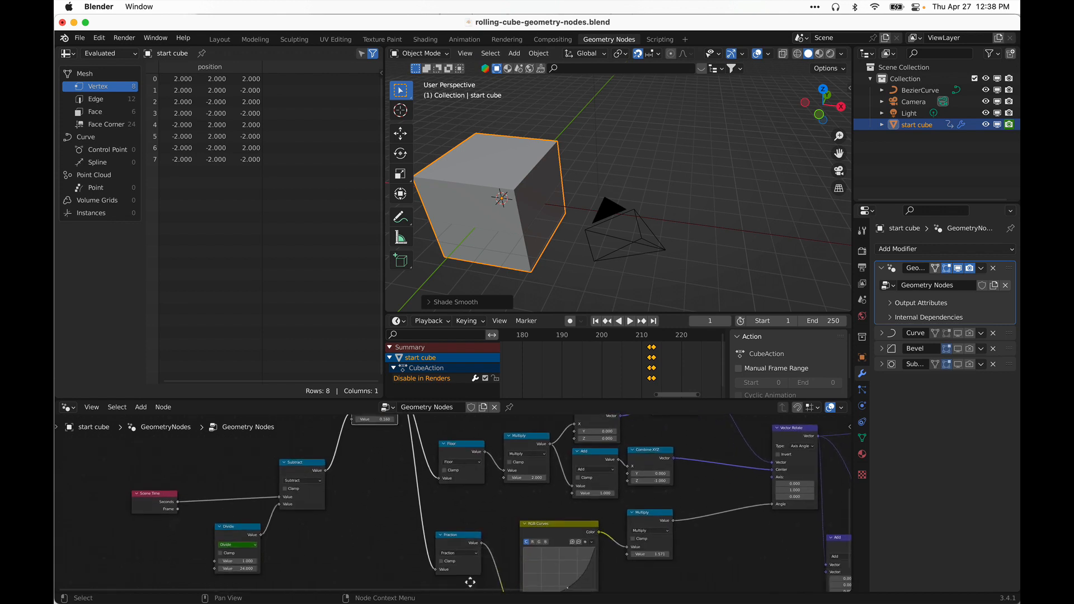
{"action": "left_click_drag", "start_coordinate": [566, 398], "coordinate": [562, 348]}
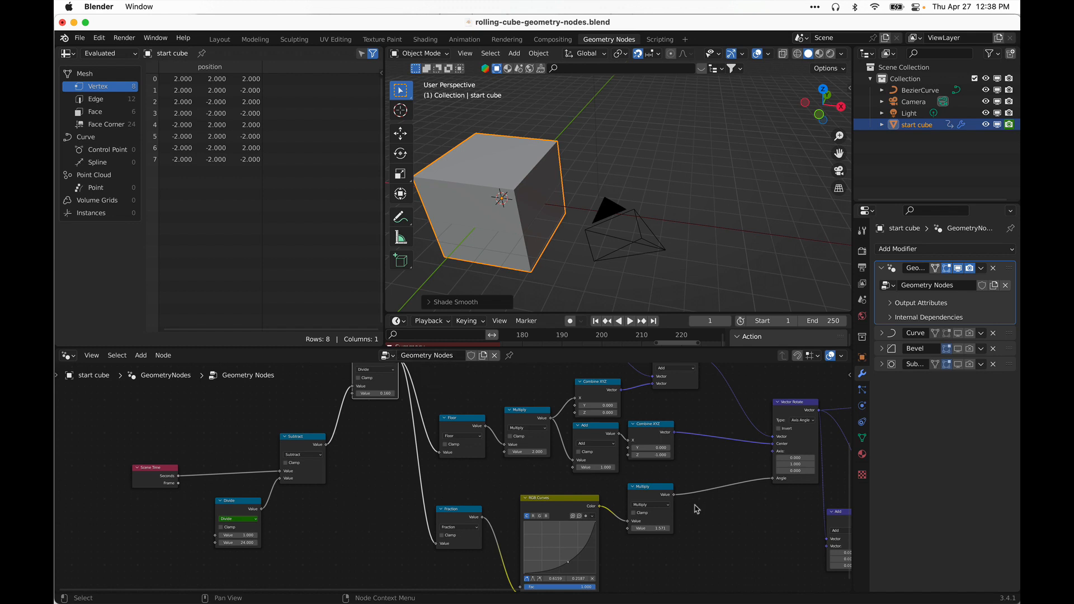
{"action": "middle_click_drag", "start_coordinate": [232, 452], "coordinate": [213, 469]}
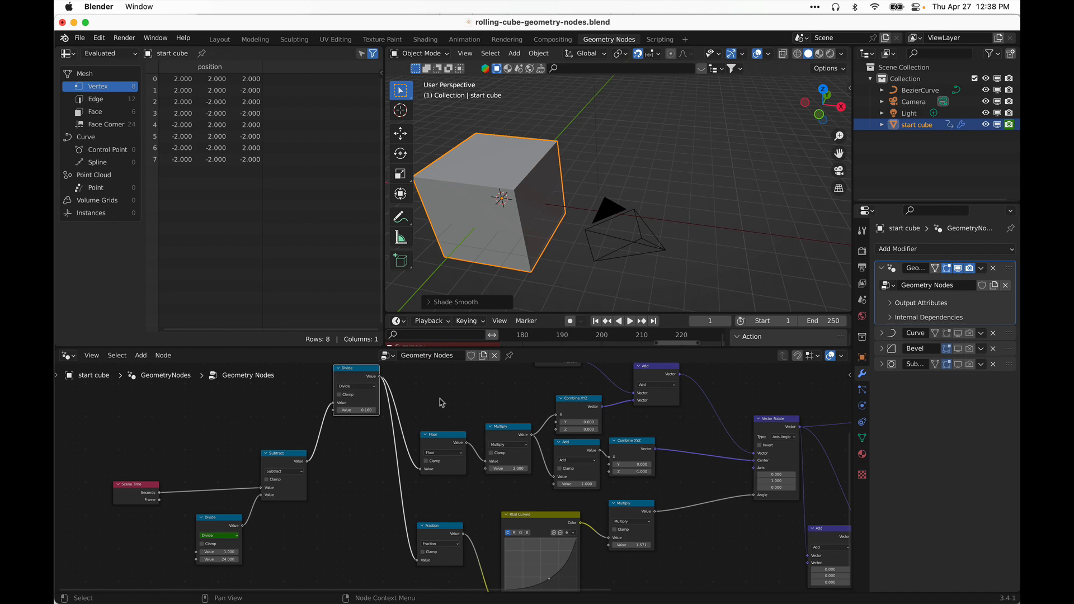
{"action": "middle_click_drag", "start_coordinate": [496, 394], "coordinate": [431, 422]}
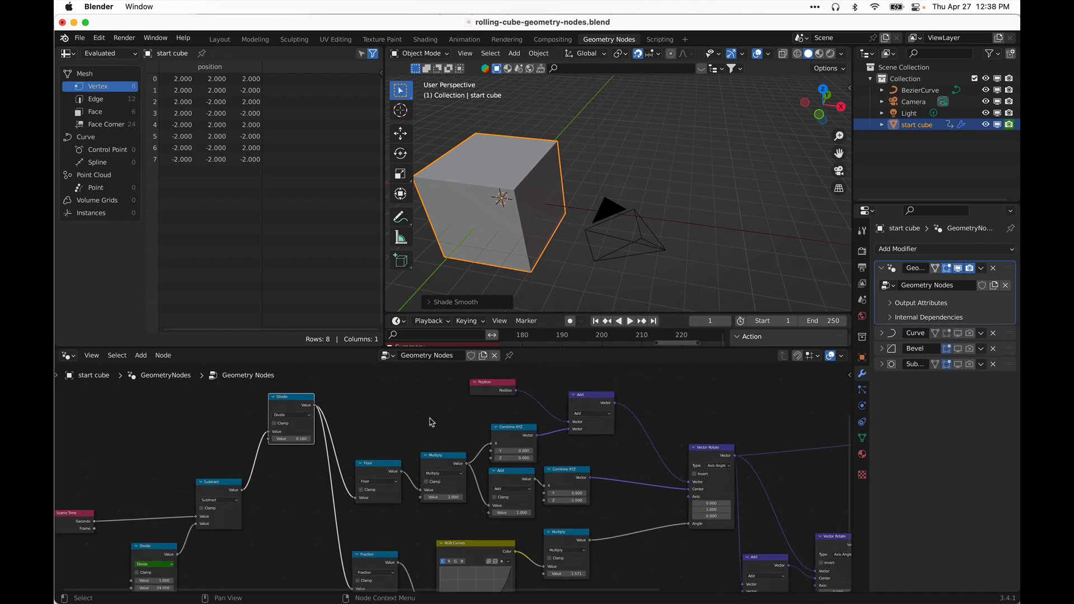
- Switch to Chrome to look at the YouTube page "Can You Roll A Box In Blender?" and return to Blender
{"action": "key", "text": "super+Tab"}
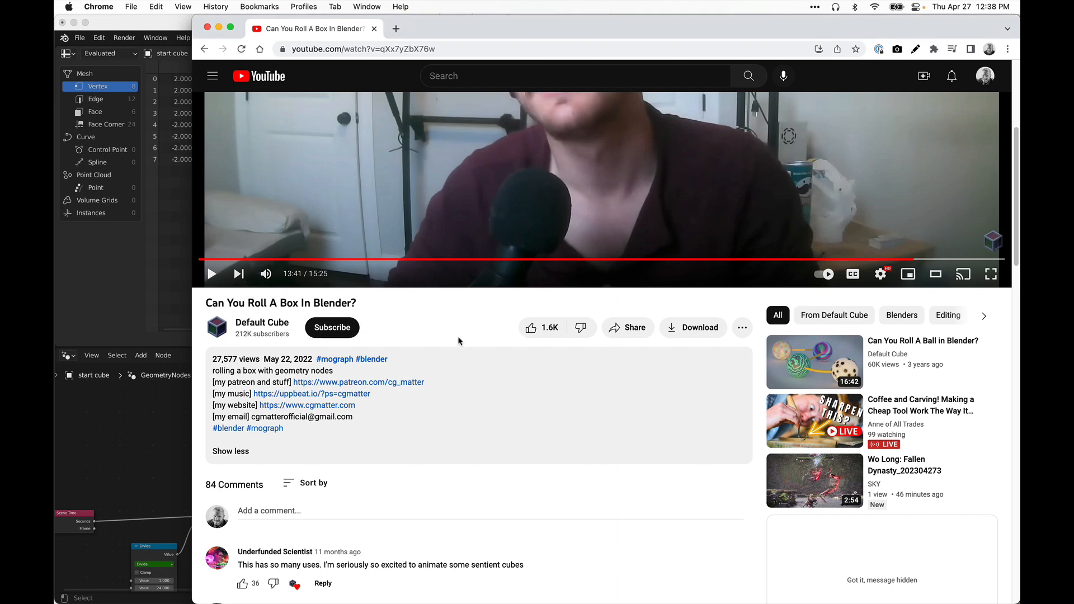
{"action": "scroll", "coordinate": [458, 343], "scroll_direction": "down", "scroll_amount": 4}
{"action": "scroll", "coordinate": [256, 498], "scroll_direction": "up", "scroll_amount": 8}
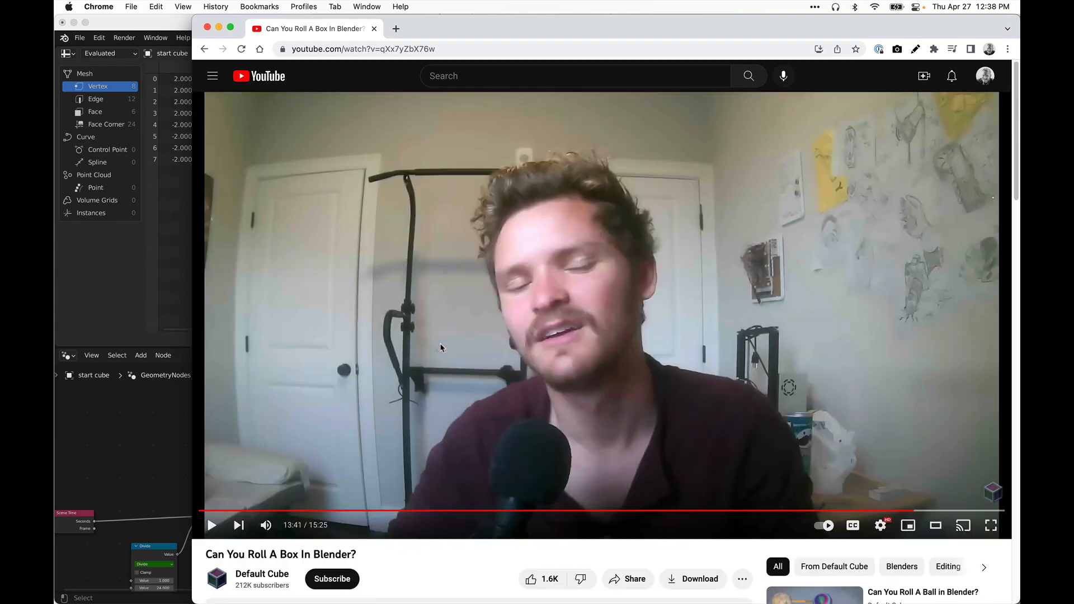
{"action": "key", "text": "super+Tab"}
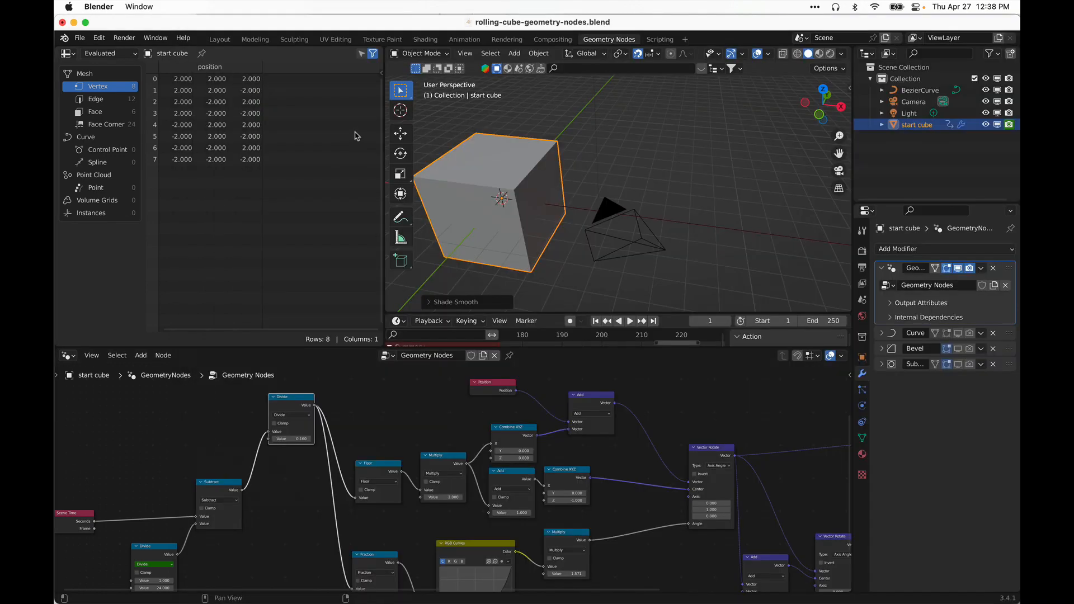
- Look over the node chain from Scene Time to Vector Rotate and move the RGB Curves node slightly upward
{"action": "middle_click_drag", "start_coordinate": [316, 522], "coordinate": [338, 479]}
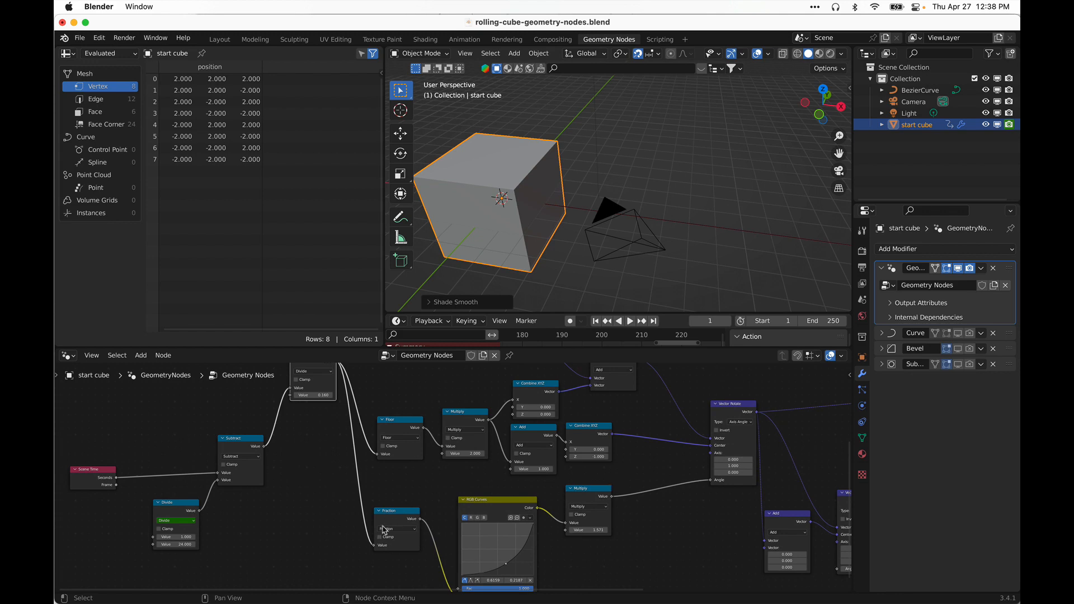
{"action": "middle_click_drag", "start_coordinate": [344, 465], "coordinate": [361, 486]}
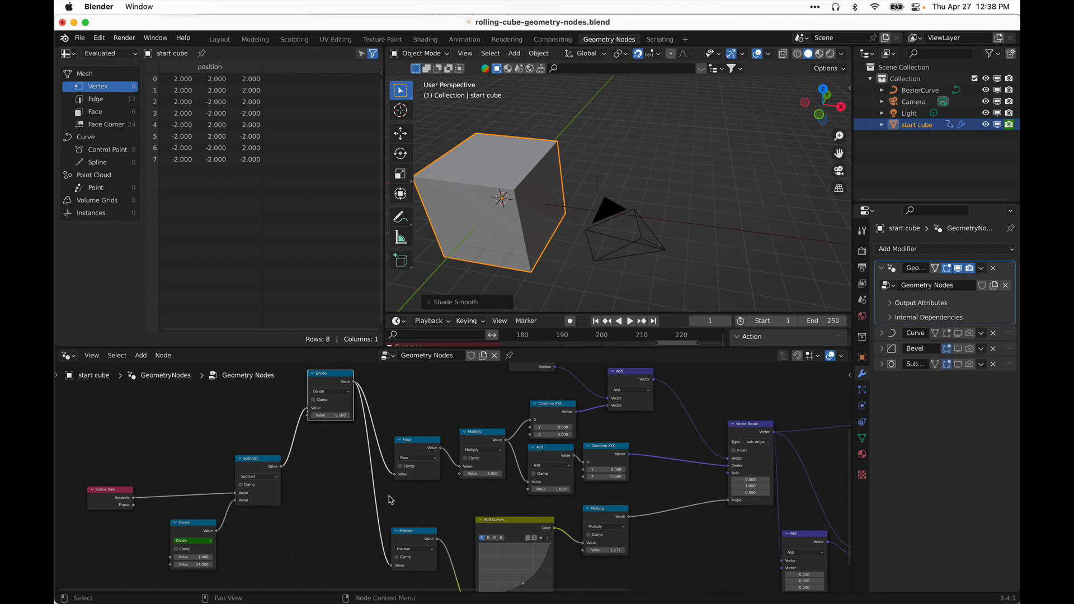
{"action": "middle_click_drag", "start_coordinate": [406, 515], "coordinate": [500, 508]}
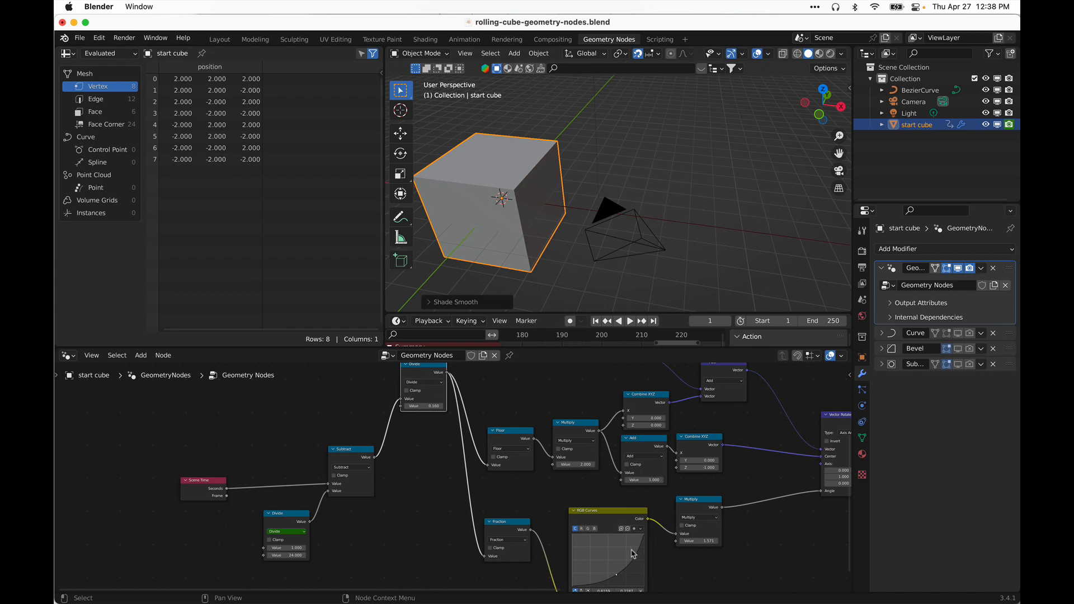
{"action": "left_click_drag", "start_coordinate": [612, 508], "coordinate": [613, 504]}
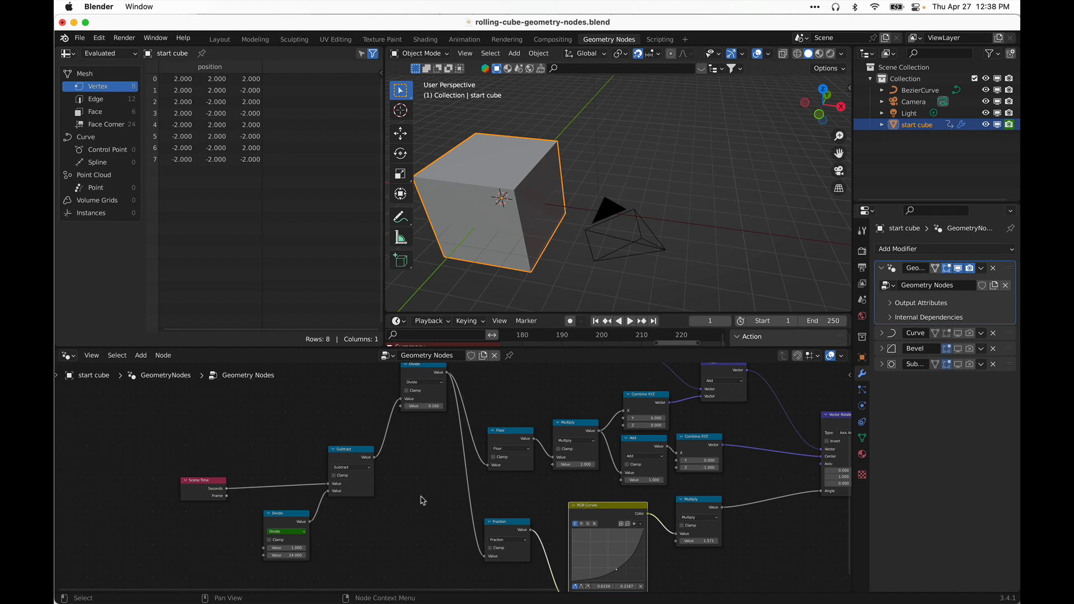
- Play the animation to watch the start cube roll along the X axis
{"action": "scroll", "coordinate": [501, 283], "scroll_direction": "down", "scroll_amount": 5}
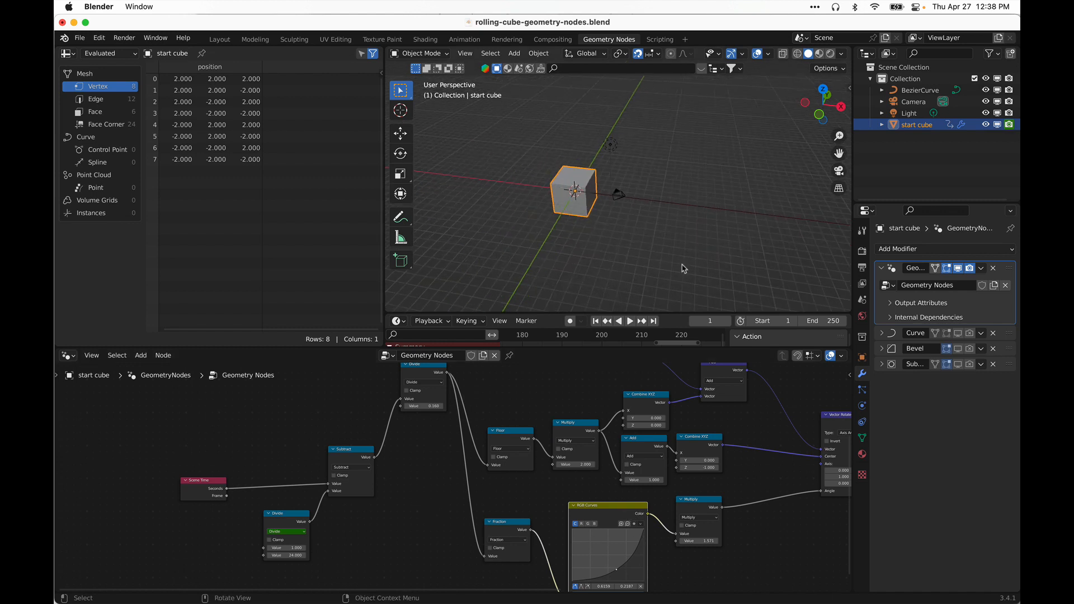
{"action": "mouse_move", "coordinate": [621, 271]}
{"action": "middle_mouse_down"}
{"action": "mouse_move", "coordinate": [592, 252]}
{"action": "mouse_move", "coordinate": [605, 268]}
{"action": "middle_mouse_up"}
{"action": "middle_click_drag", "start_coordinate": [535, 278], "coordinate": [599, 248], "text": "shift"}
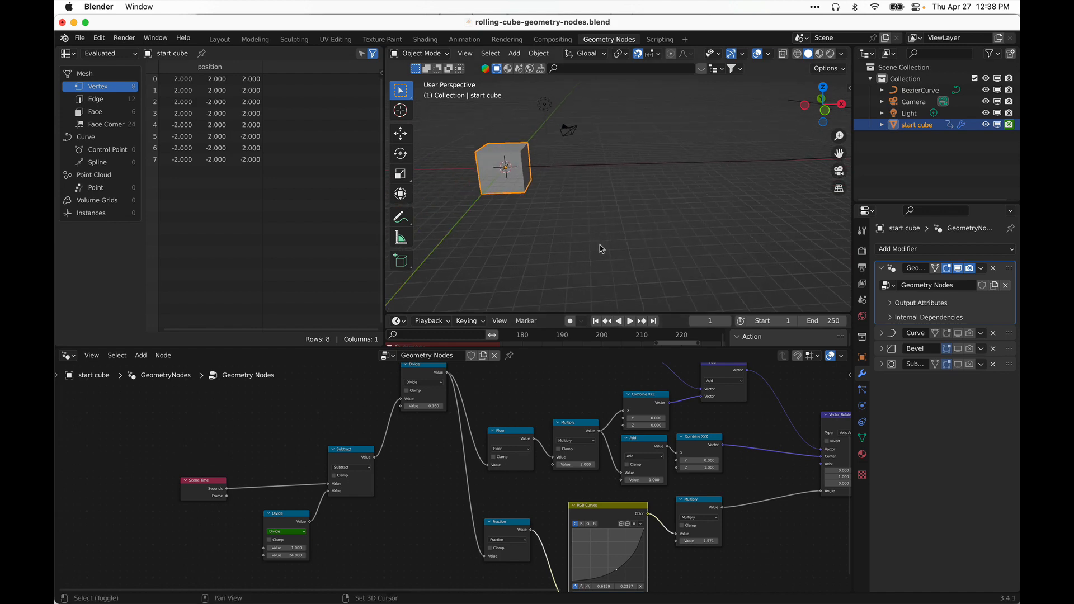
{"action": "key", "text": "space"}
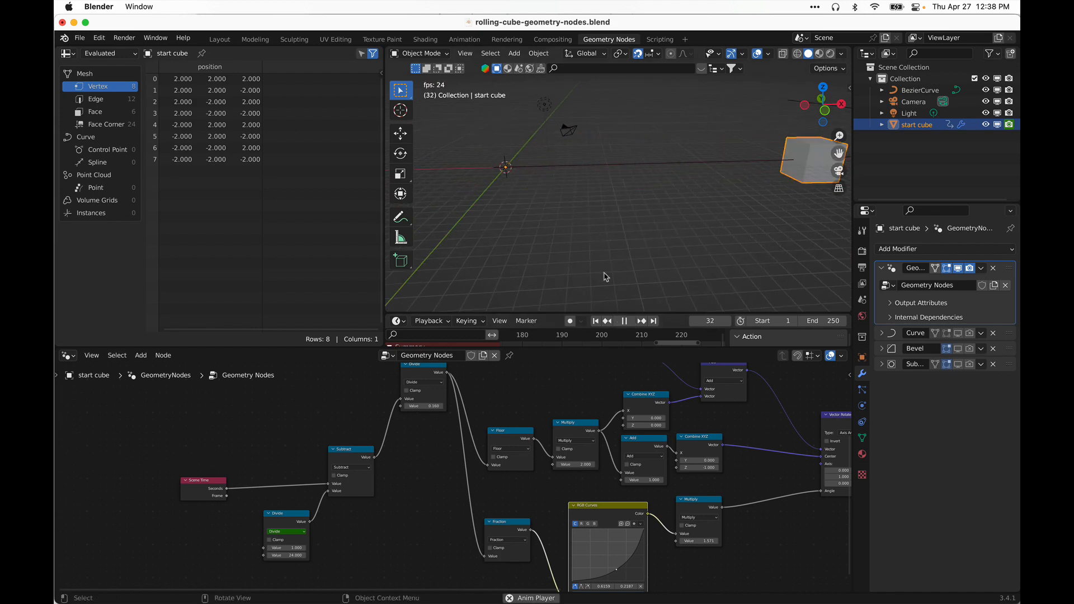
- Set the value of the Divide node after Subtract to 3.160 during playback, and stop the animation
{"action": "middle_click_drag", "start_coordinate": [456, 448], "coordinate": [469, 504]}
{"action": "scroll", "coordinate": [488, 465], "scroll_direction": "up", "scroll_amount": 2}
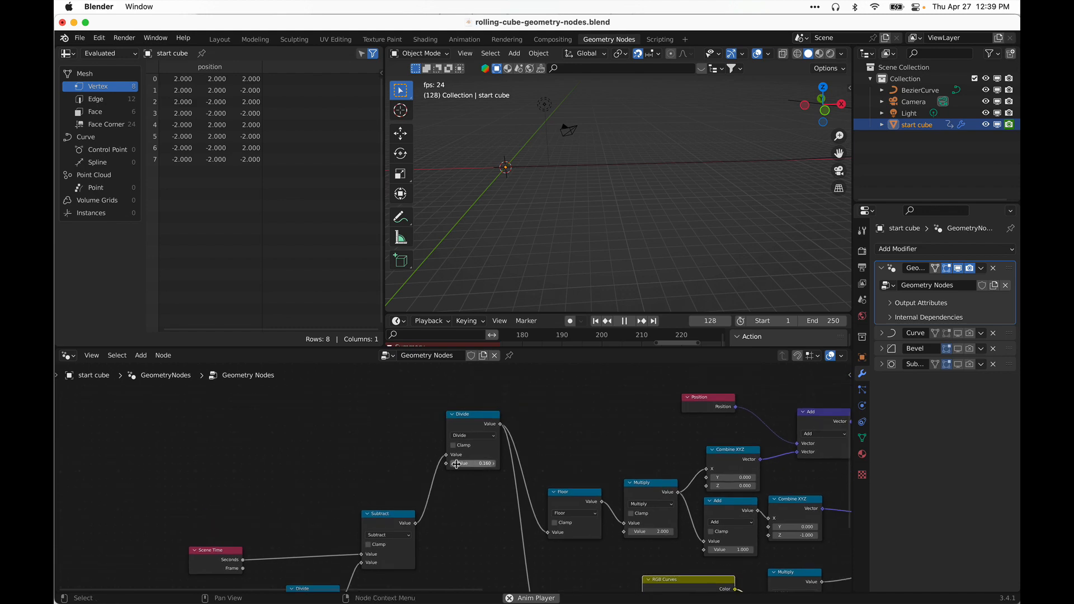
{"action": "left_click_drag", "start_coordinate": [469, 464], "coordinate": [637, 463]}
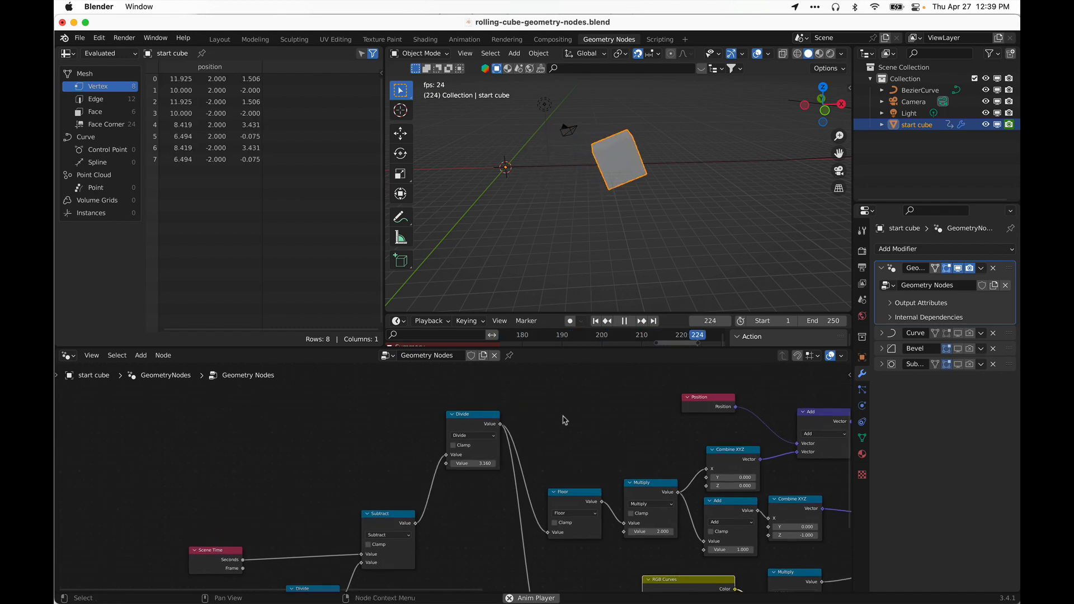
{"action": "left_click", "coordinate": [626, 321]}
- Restart playback and set the value of the Divide node feeding Floor and Fraction to 1
{"action": "scroll", "coordinate": [491, 458], "scroll_direction": "down", "scroll_amount": 3}
{"action": "middle_click_drag", "start_coordinate": [491, 459], "coordinate": [469, 405], "text": "shift"}
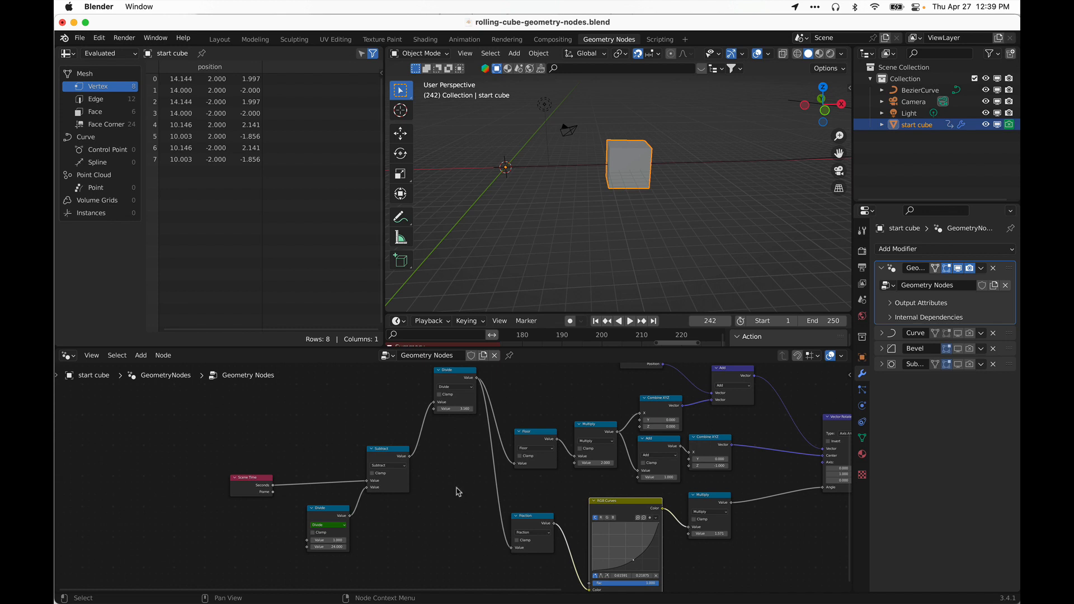
{"action": "middle_click_drag", "start_coordinate": [453, 452], "coordinate": [427, 513]}
{"action": "scroll", "coordinate": [424, 491], "scroll_direction": "up", "scroll_amount": 2}
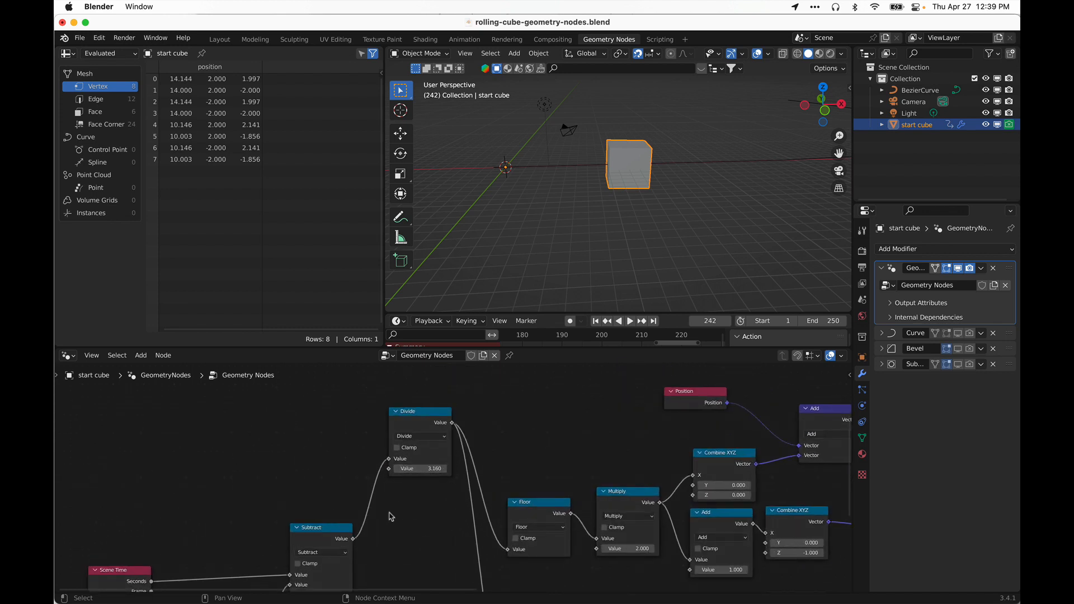
{"action": "left_click", "coordinate": [630, 321]}
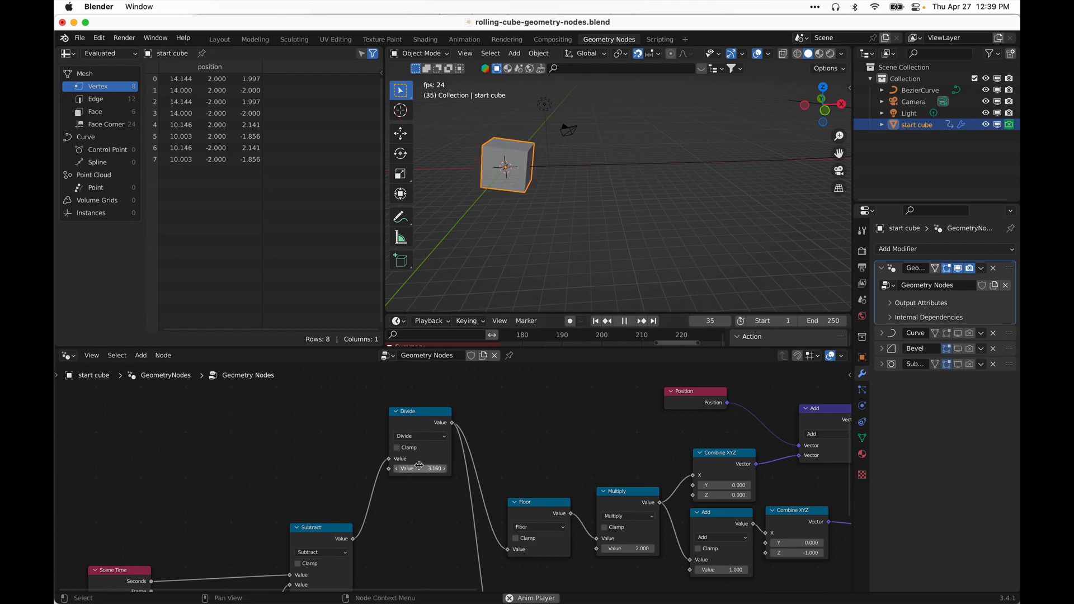
{"action": "left_click_drag", "start_coordinate": [404, 464], "coordinate": [230, 464], "text": "shift"}
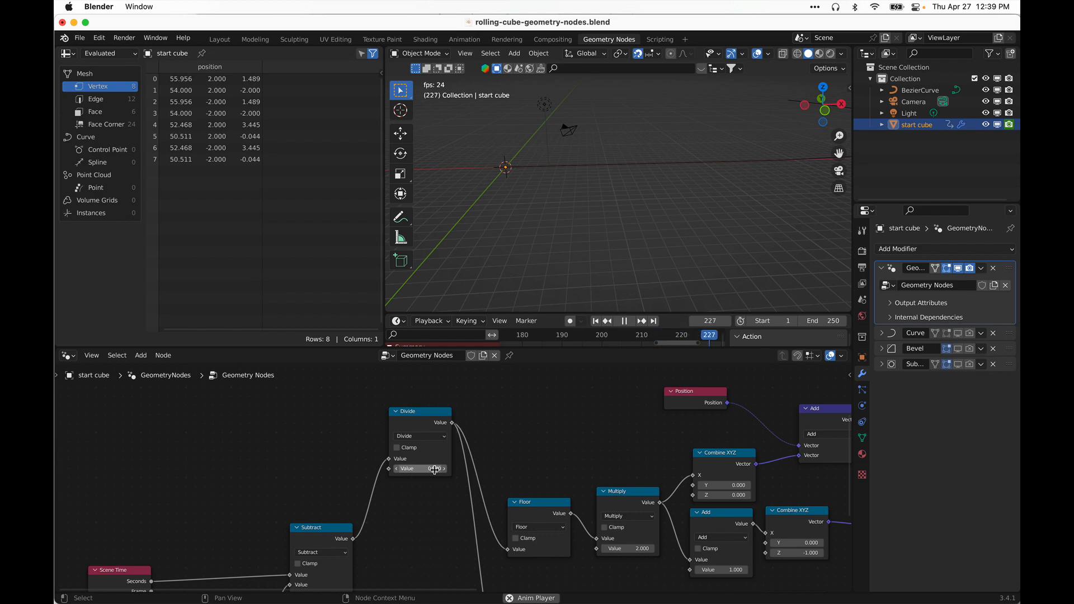
{"action": "left_click_drag", "start_coordinate": [421, 469], "coordinate": [469, 469], "text": "shift"}
{"action": "left_click", "coordinate": [421, 468]}
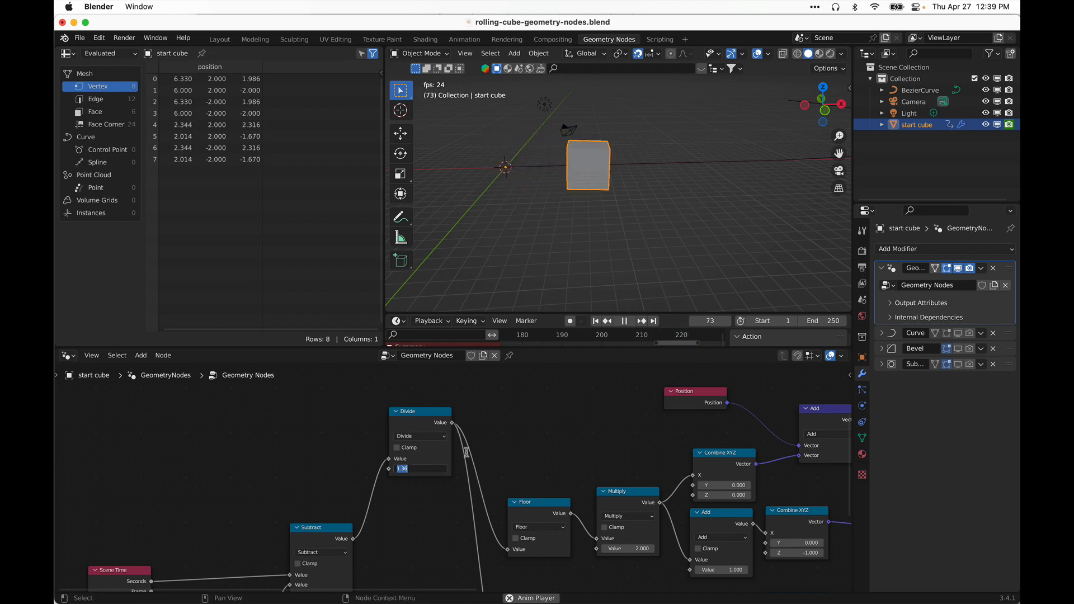
{"action": "type", "text": "1"}
{"action": "key", "text": "Return"}
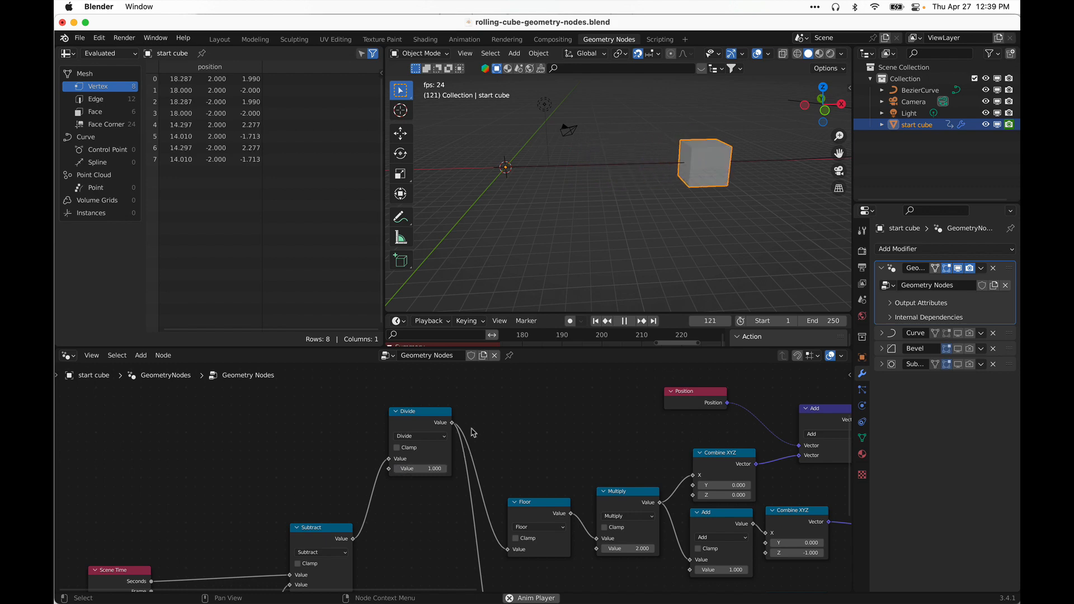
- Watch the cube's roll from a wider angle and examine the node tree while the animation plays
{"action": "scroll", "coordinate": [676, 204], "scroll_direction": "down", "scroll_amount": 4}
{"action": "middle_click_drag", "start_coordinate": [653, 233], "coordinate": [556, 209]}
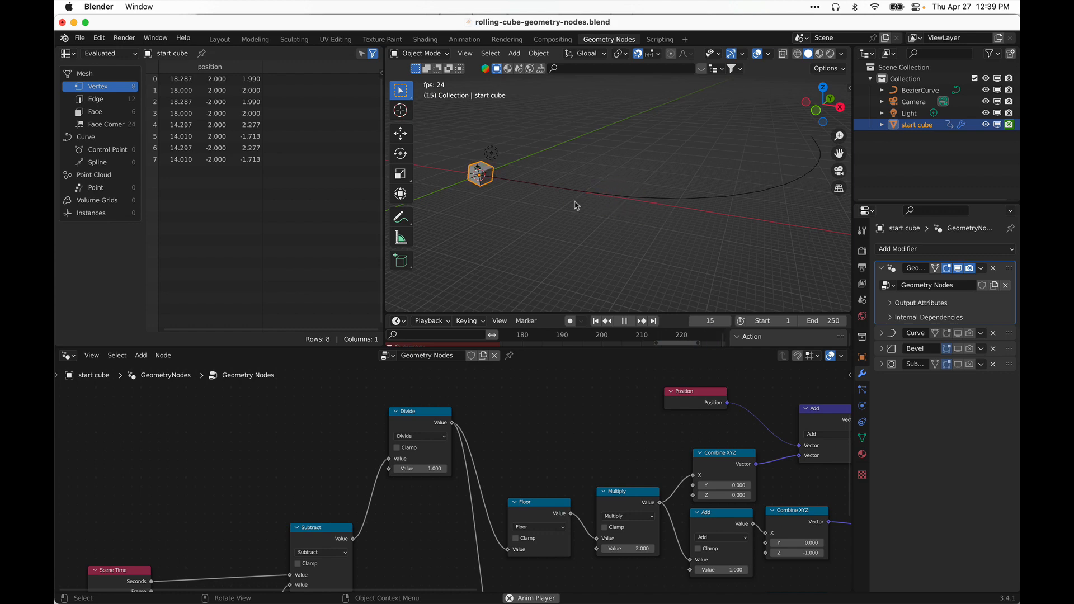
{"action": "scroll", "coordinate": [507, 202], "scroll_direction": "up", "scroll_amount": 2}
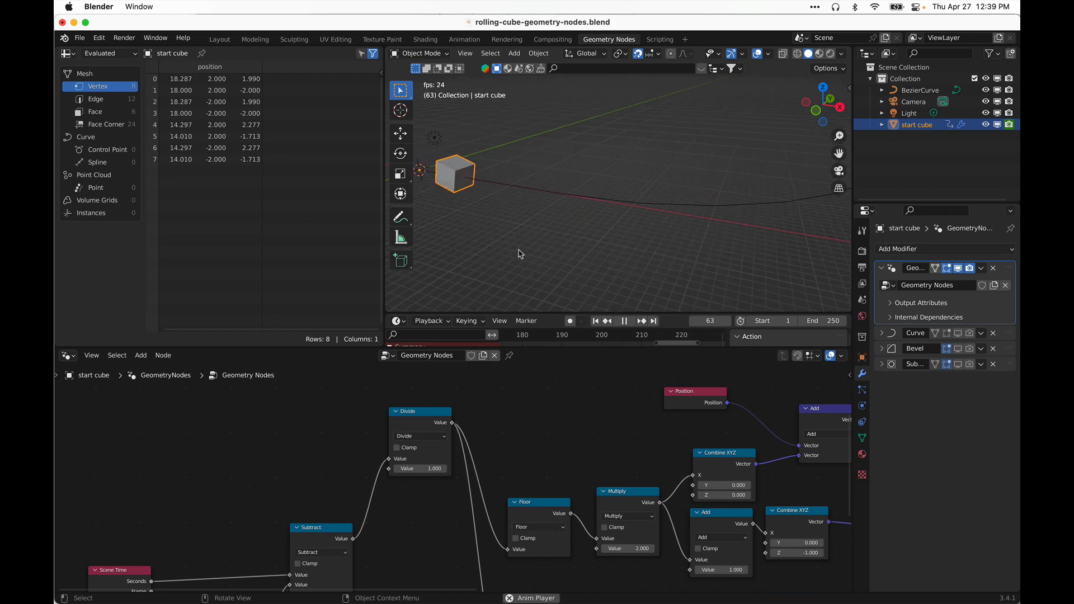
{"action": "scroll", "coordinate": [493, 490], "scroll_direction": "down", "scroll_amount": 2}
{"action": "middle_click_drag", "start_coordinate": [524, 465], "coordinate": [410, 403]}
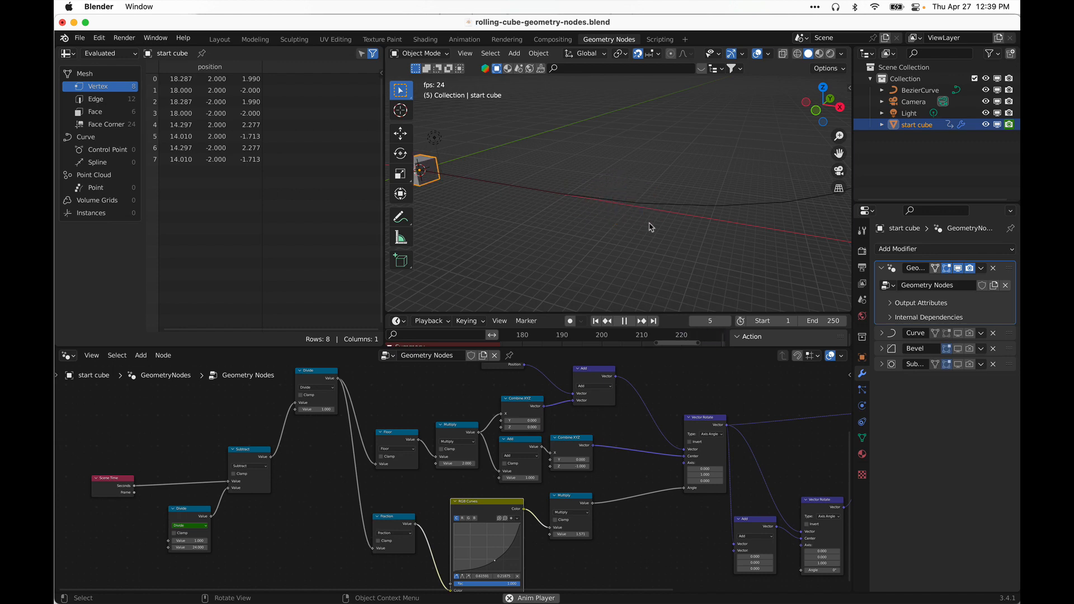
- Stop the animation and enlarge the timeline area enough to show the start cube's keyframe channels
{"action": "left_click", "coordinate": [624, 320]}
{"action": "mouse_move", "coordinate": [512, 220]}
{"action": "middle_mouse_down"}
{"action": "mouse_move", "coordinate": [523, 221]}
{"action": "mouse_move", "coordinate": [492, 223]}
{"action": "mouse_move", "coordinate": [505, 212]}
{"action": "middle_mouse_up"}
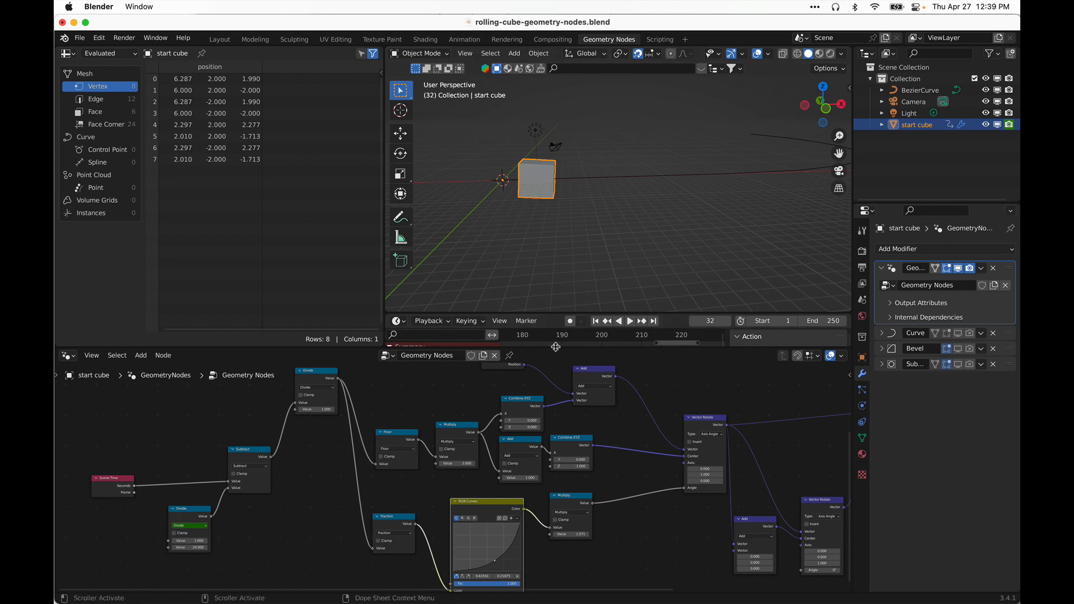
{"action": "left_click_drag", "start_coordinate": [547, 313], "coordinate": [551, 271]}
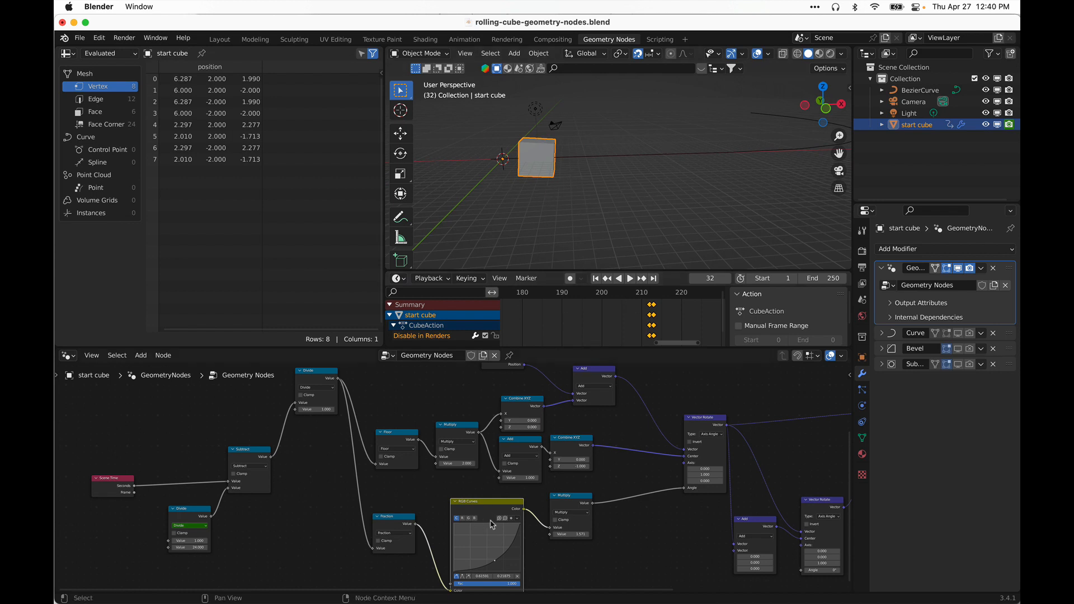
- Set the value of the Divide node that feeds Floor and Fraction to 0.85
{"action": "middle_click_drag", "start_coordinate": [616, 536], "coordinate": [442, 504]}
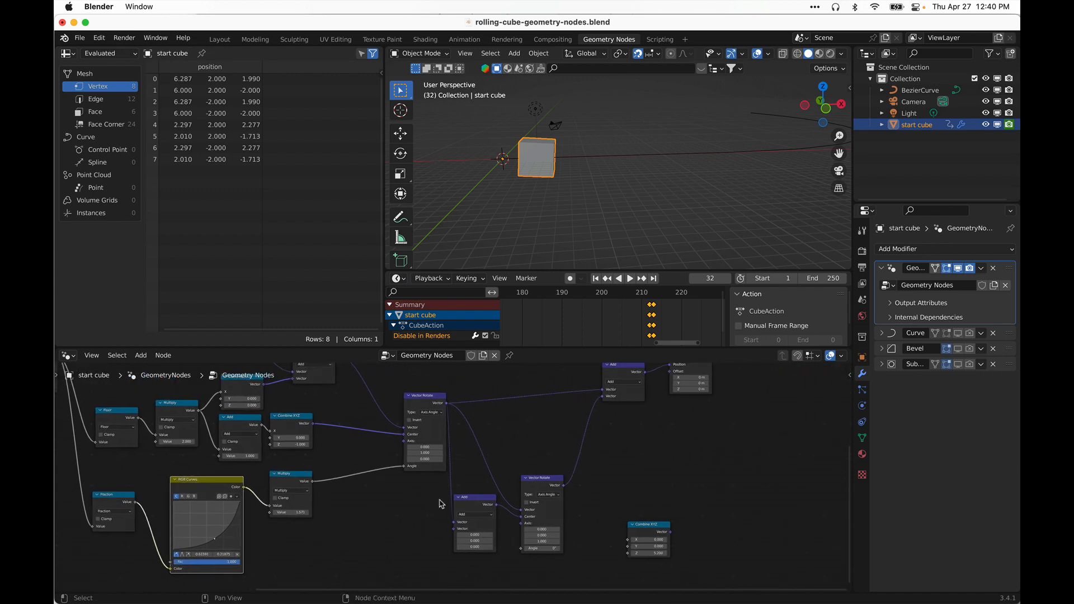
{"action": "middle_click_drag", "start_coordinate": [359, 511], "coordinate": [497, 561]}
{"action": "middle_click_drag", "start_coordinate": [296, 428], "coordinate": [383, 440]}
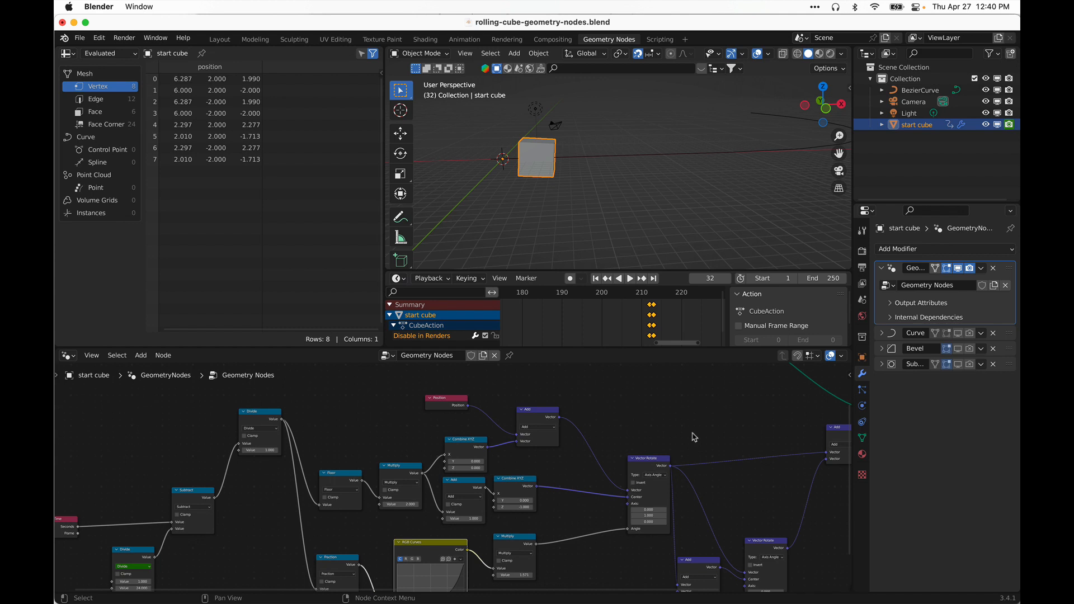
{"action": "middle_click_drag", "start_coordinate": [383, 439], "coordinate": [409, 417]}
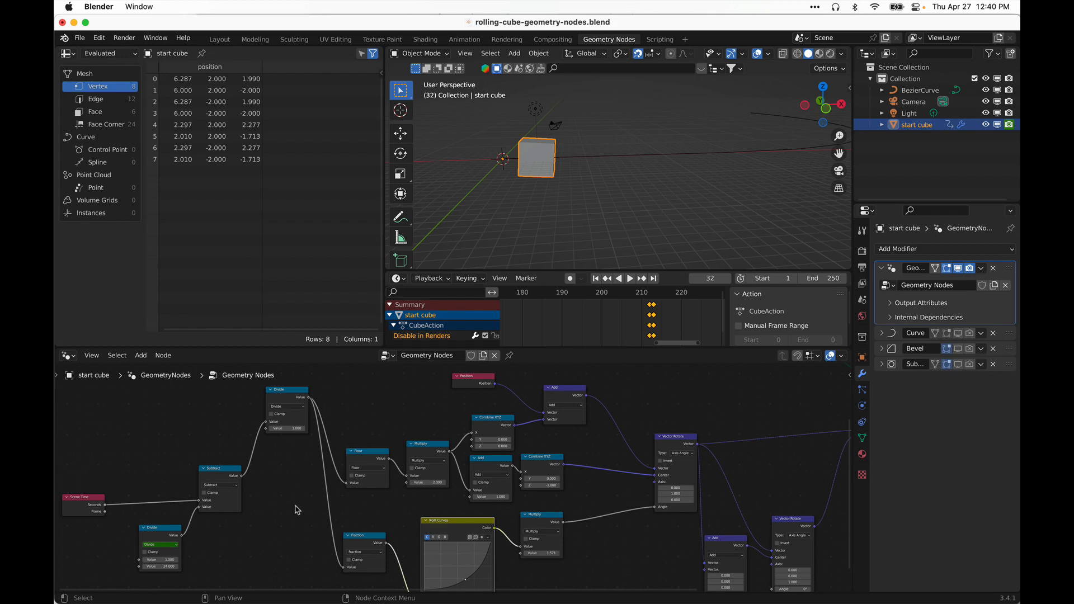
{"action": "middle_click_drag", "start_coordinate": [297, 508], "coordinate": [330, 492]}
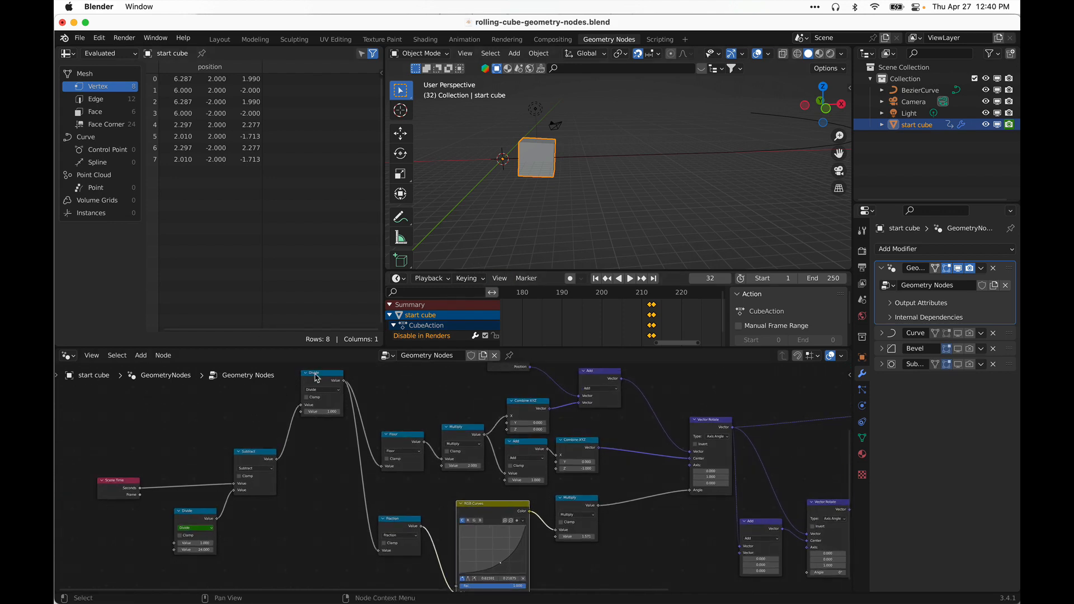
{"action": "left_click_drag", "start_coordinate": [315, 374], "coordinate": [331, 384]}
{"action": "scroll", "coordinate": [321, 447], "scroll_direction": "up", "scroll_amount": 4}
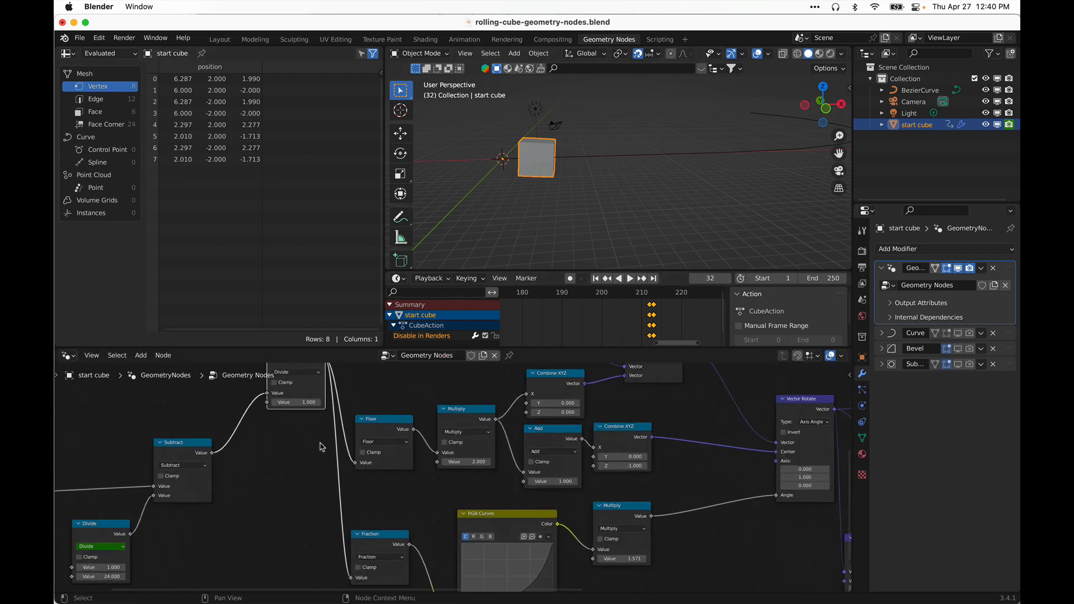
{"action": "left_click", "coordinate": [297, 402]}
{"action": "type", "text": ".85"}
{"action": "key", "text": "Return"}
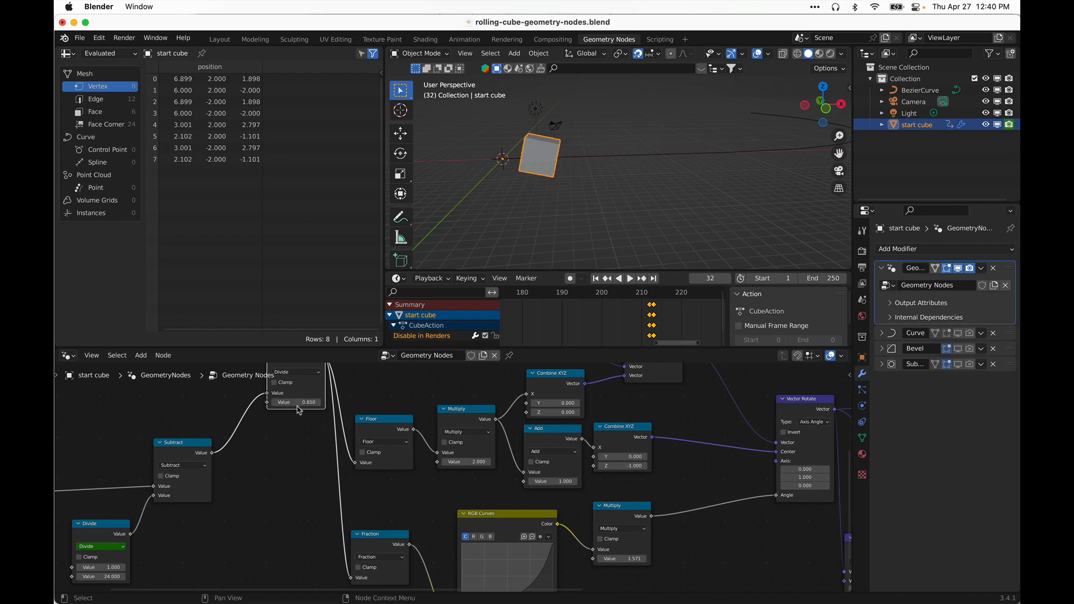
- Play the animation and straighten the RGB Curves line by placing its middle point at about (0.49, 0.50)
{"action": "left_click", "coordinate": [630, 279]}
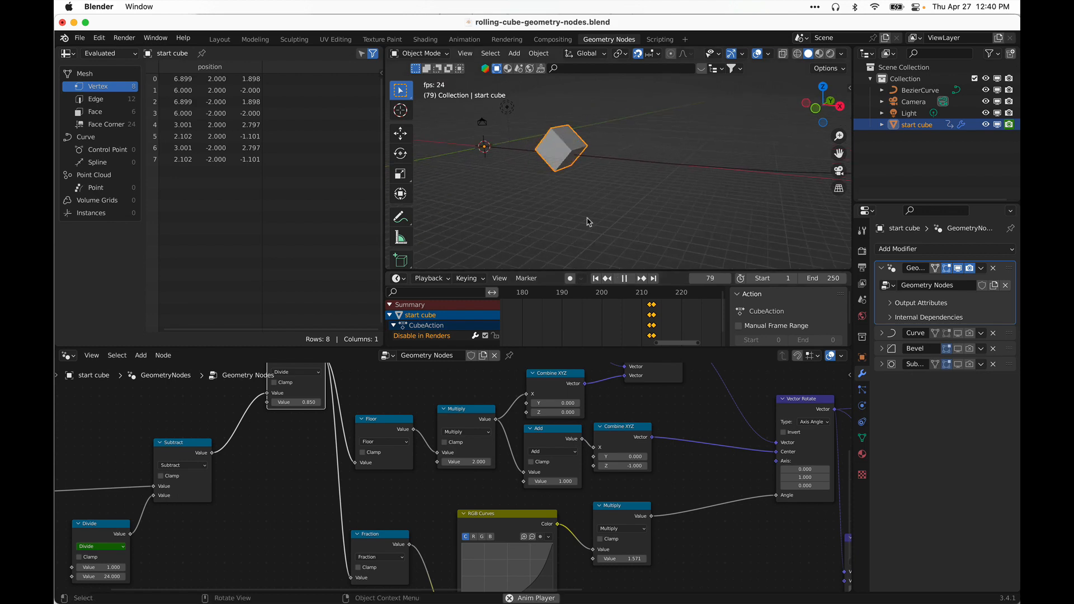
{"action": "middle_click_drag", "start_coordinate": [580, 544], "coordinate": [593, 467], "text": "shift"}
{"action": "left_click_drag", "start_coordinate": [530, 516], "coordinate": [518, 499]}
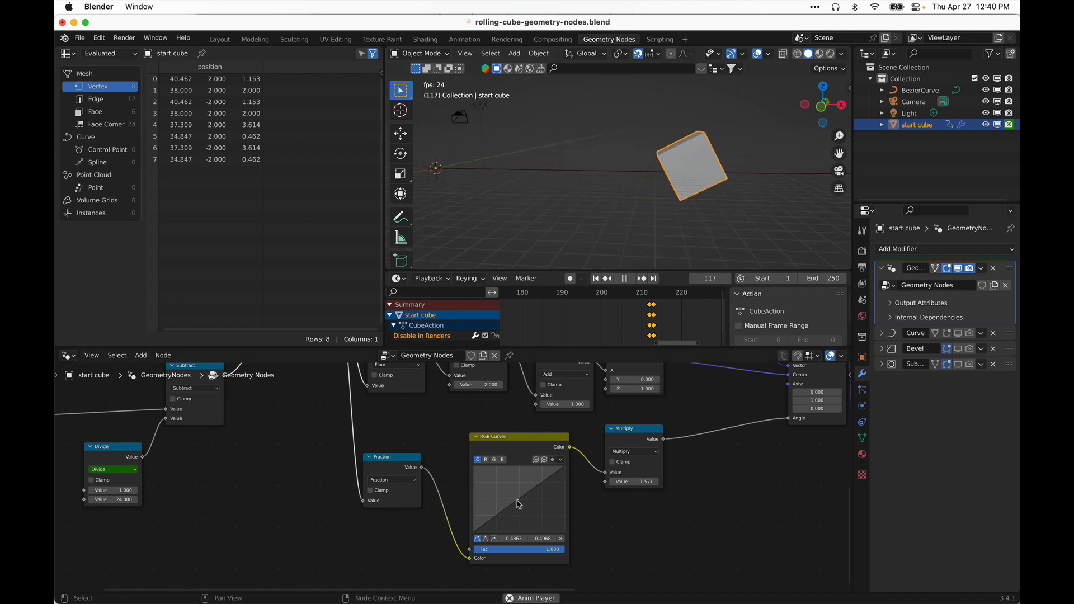
- Bend the RGB curve upward through about (0.33, 0.63), then downward through about (0.64, 0.27), and stop the animation
{"action": "left_click_drag", "start_coordinate": [518, 504], "coordinate": [503, 490]}
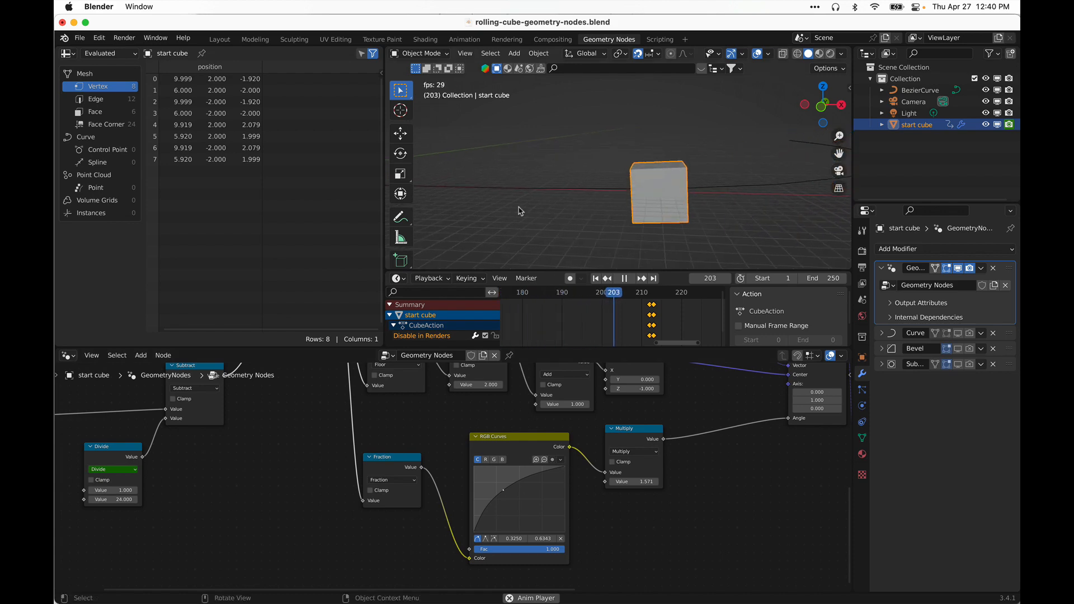
{"action": "left_click_drag", "start_coordinate": [504, 490], "coordinate": [532, 514]}
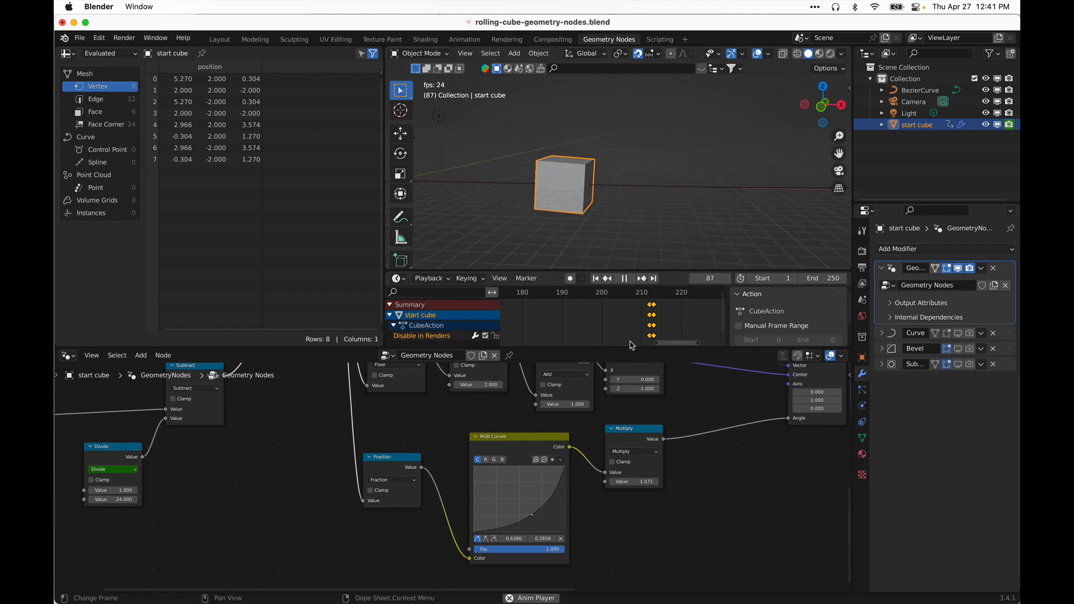
{"action": "key", "text": "space"}
{"action": "mouse_move", "coordinate": [638, 206]}
{"action": "middle_mouse_down"}
{"action": "mouse_move", "coordinate": [671, 197]}
{"action": "mouse_move", "coordinate": [637, 203]}
{"action": "middle_mouse_up"}
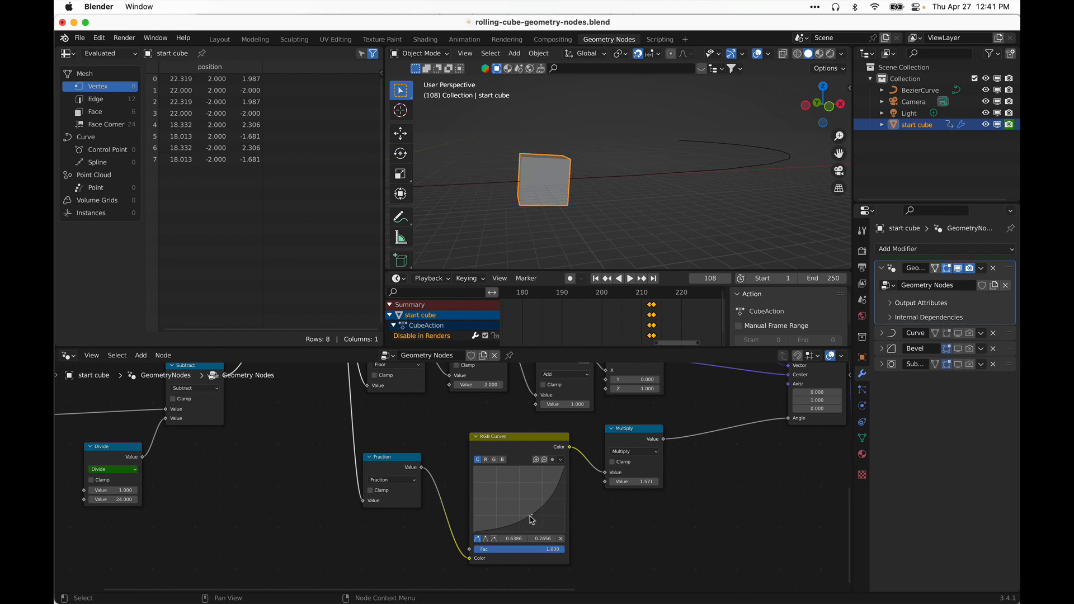
- Restart playback and flatten the RGB curve to nearly linear, with its middle point at about (0.56, 0.50)
{"action": "left_click", "coordinate": [598, 279]}
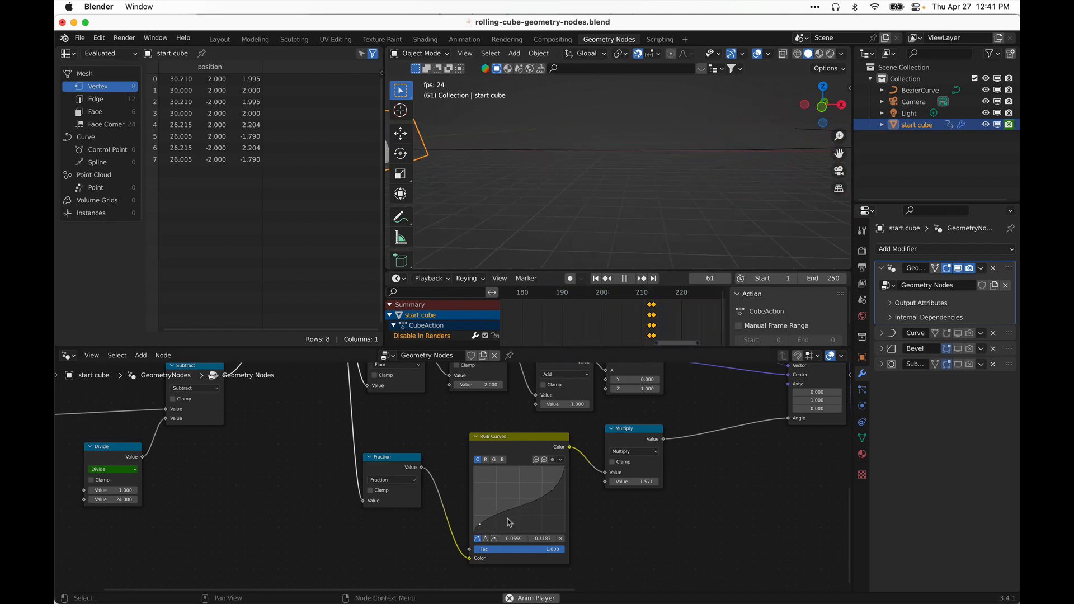
{"action": "left_click_drag", "start_coordinate": [553, 489], "coordinate": [523, 494]}
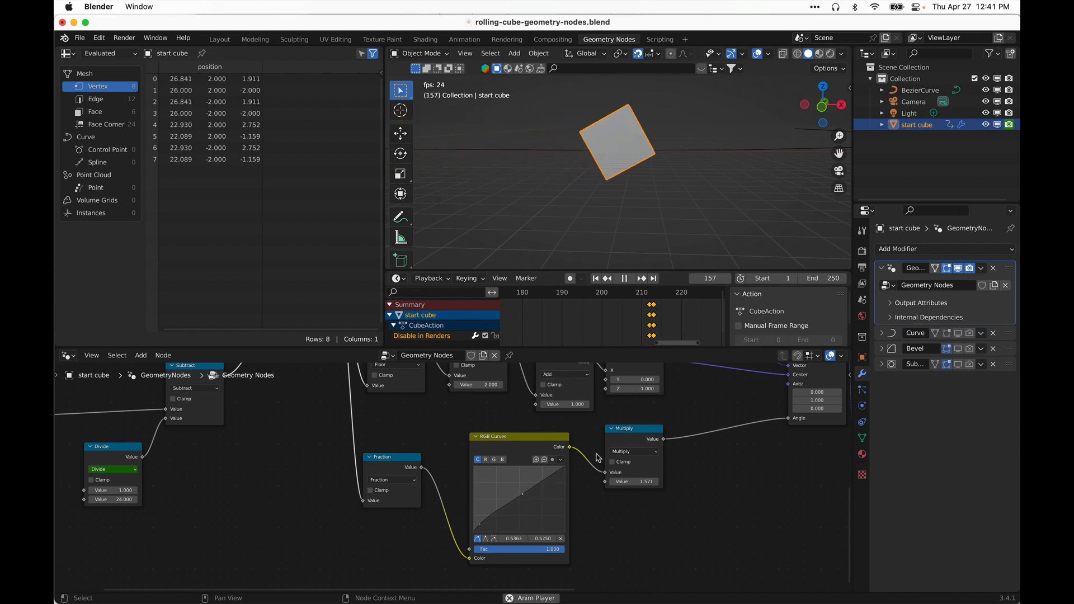
{"action": "left_click", "coordinate": [480, 524]}
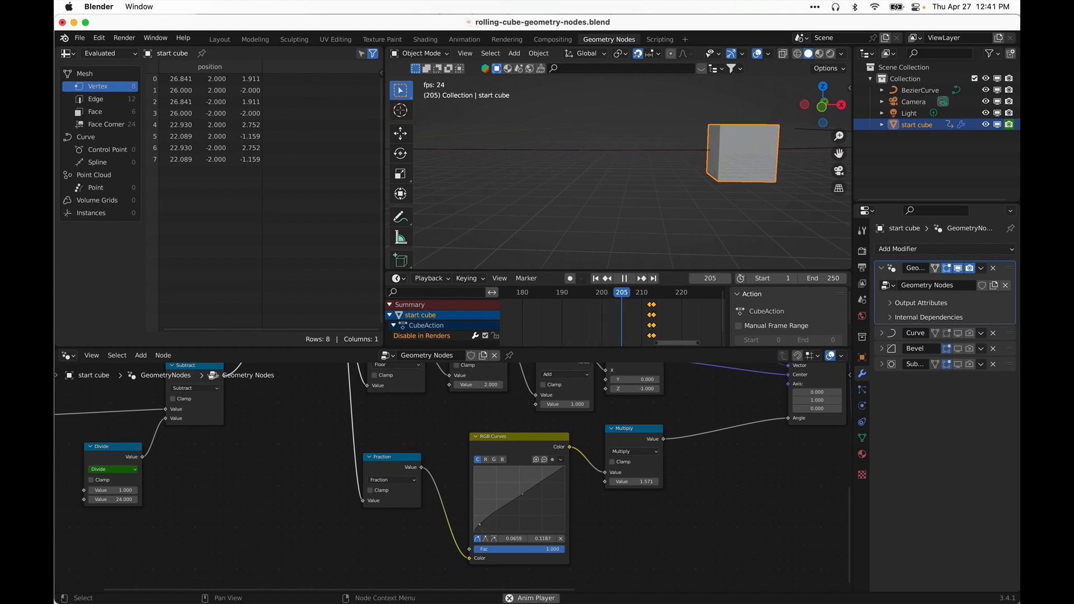
{"action": "left_click_drag", "start_coordinate": [480, 524], "coordinate": [483, 529]}
{"action": "left_click_drag", "start_coordinate": [523, 494], "coordinate": [523, 497]}
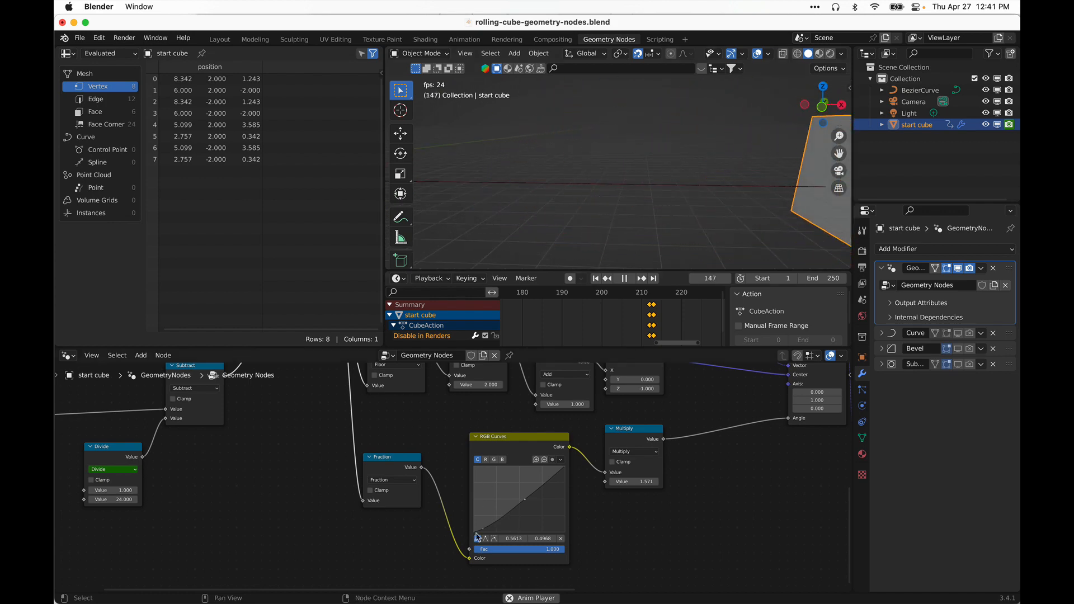
- Shape the RGB curve into a wave with a raised hump and a dip at about (0.70, 0.49), and watch the roll
{"action": "left_click_drag", "start_coordinate": [484, 522], "coordinate": [488, 494]}
{"action": "left_click_drag", "start_coordinate": [537, 532], "coordinate": [537, 500]}
{"action": "scroll", "coordinate": [544, 200], "scroll_direction": "down", "scroll_amount": 5}
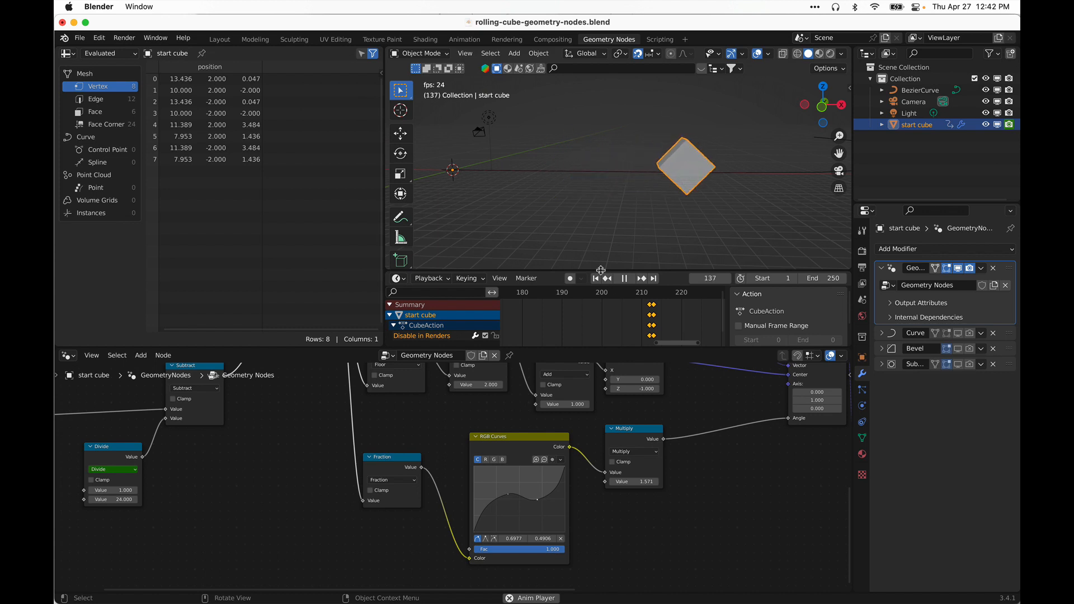
{"action": "mouse_move", "coordinate": [690, 192]}
{"action": "middle_mouse_down"}
{"action": "mouse_move", "coordinate": [607, 201]}
{"action": "mouse_move", "coordinate": [676, 199]}
{"action": "middle_mouse_up"}
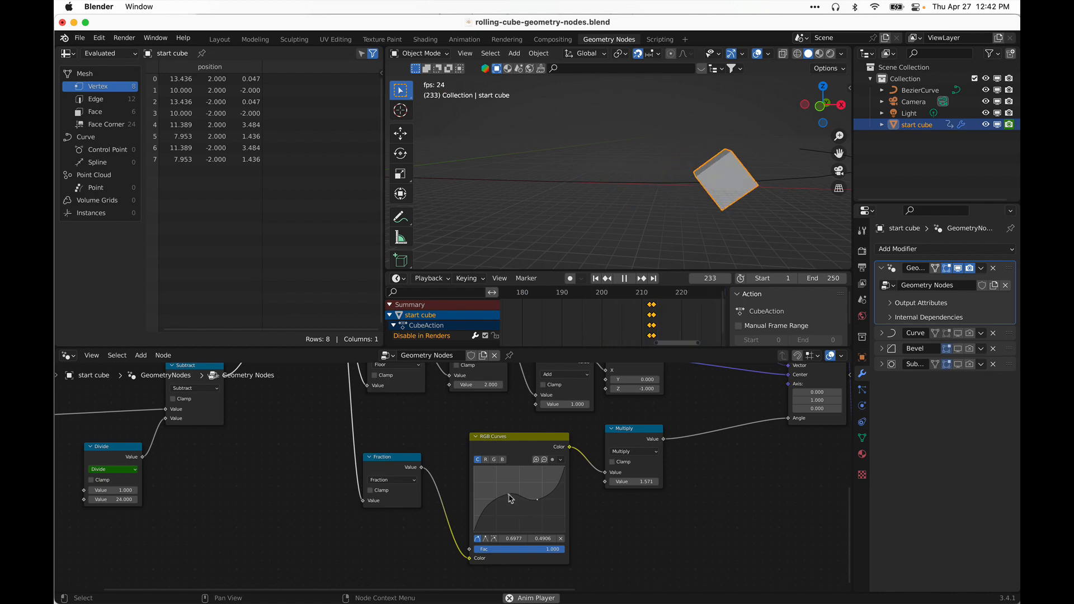
- Return the RGB curve to a slow-start, fast-end shape through a single middle point at about (0.67, 0.28)
{"action": "left_click_drag", "start_coordinate": [509, 496], "coordinate": [564, 532]}
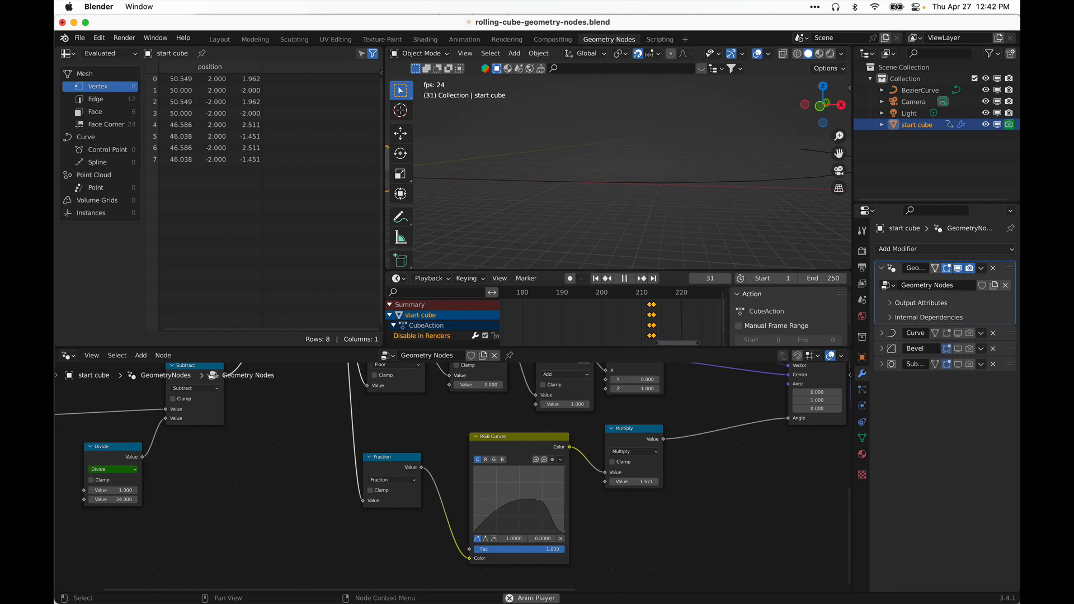
{"action": "mouse_move", "coordinate": [538, 501]}
{"action": "left_mouse_down"}
{"action": "mouse_move", "coordinate": [558, 528]}
{"action": "mouse_move", "coordinate": [534, 513]}
{"action": "left_mouse_up"}
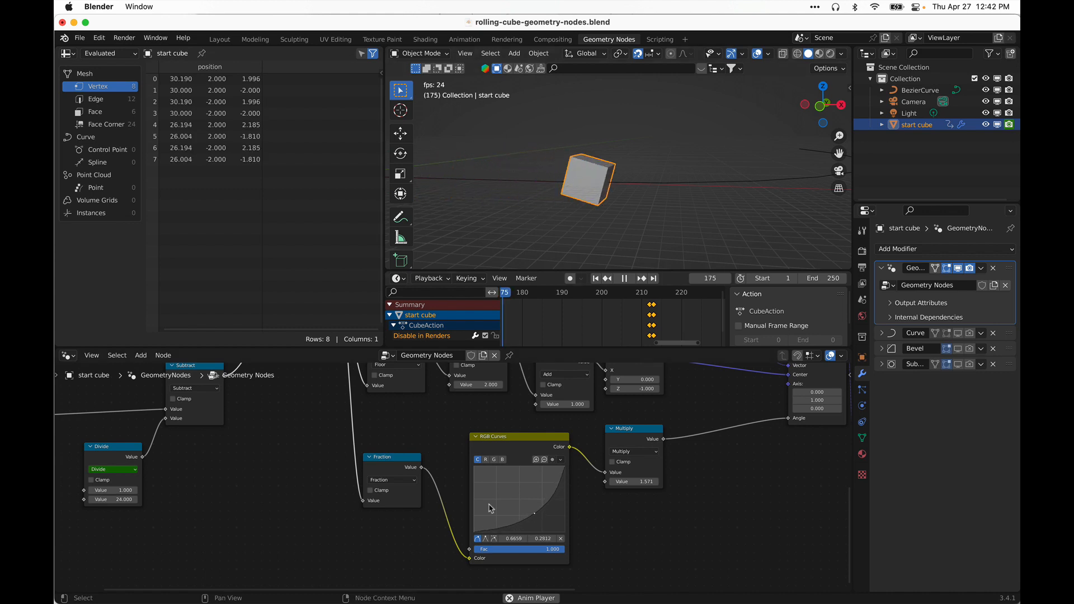
{"action": "middle_click_drag", "start_coordinate": [276, 468], "coordinate": [329, 502]}
{"action": "scroll", "coordinate": [330, 448], "scroll_direction": "down", "scroll_amount": 1}
{"action": "scroll", "coordinate": [670, 147], "scroll_direction": "down", "scroll_amount": 2}
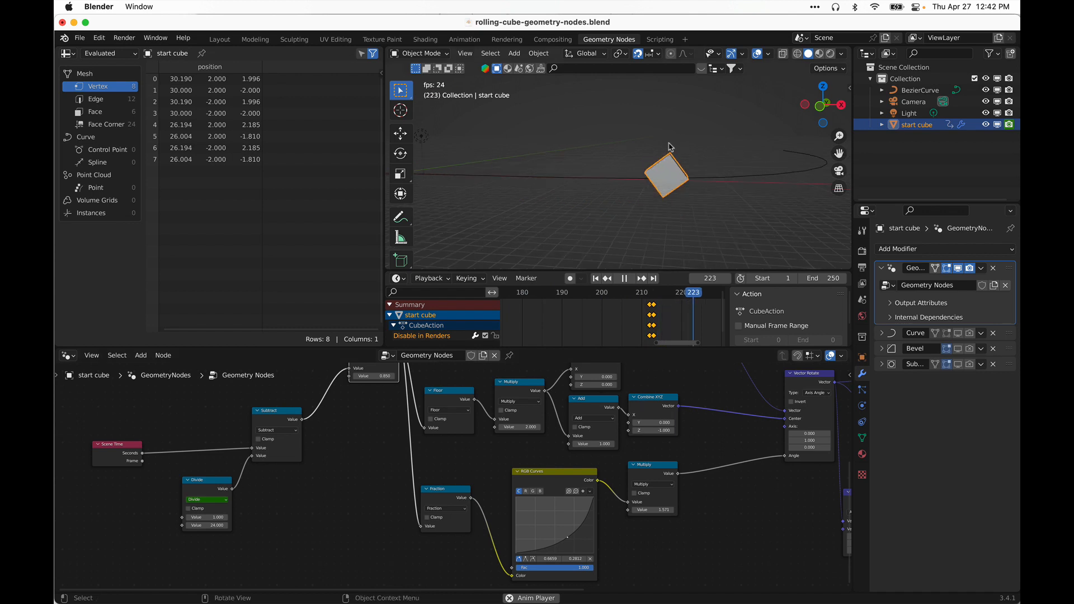
- Watch the cube roll from several angles and briefly select the BezierCurve to compare its path with the cube's
{"action": "middle_click_drag", "start_coordinate": [670, 148], "coordinate": [510, 140]}
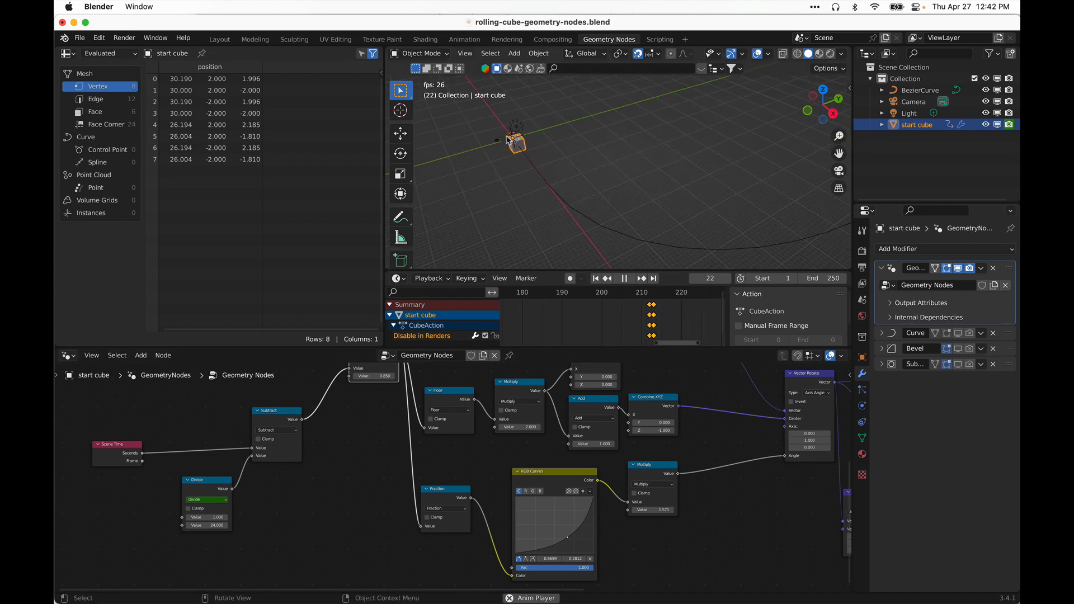
{"action": "middle_click_drag", "start_coordinate": [647, 246], "coordinate": [527, 193]}
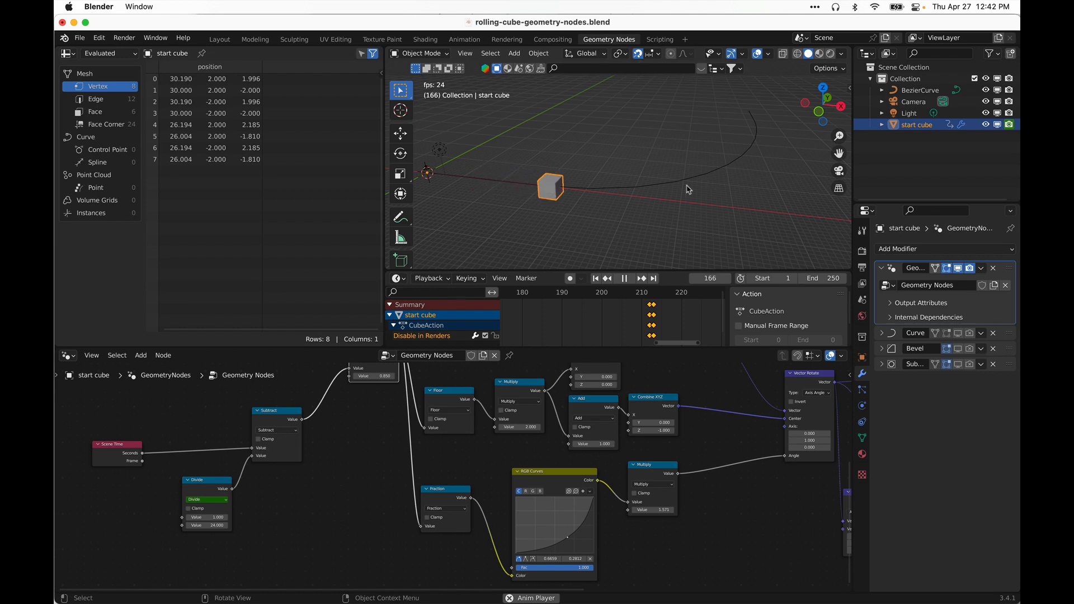
{"action": "middle_click_drag", "start_coordinate": [683, 191], "coordinate": [480, 199]}
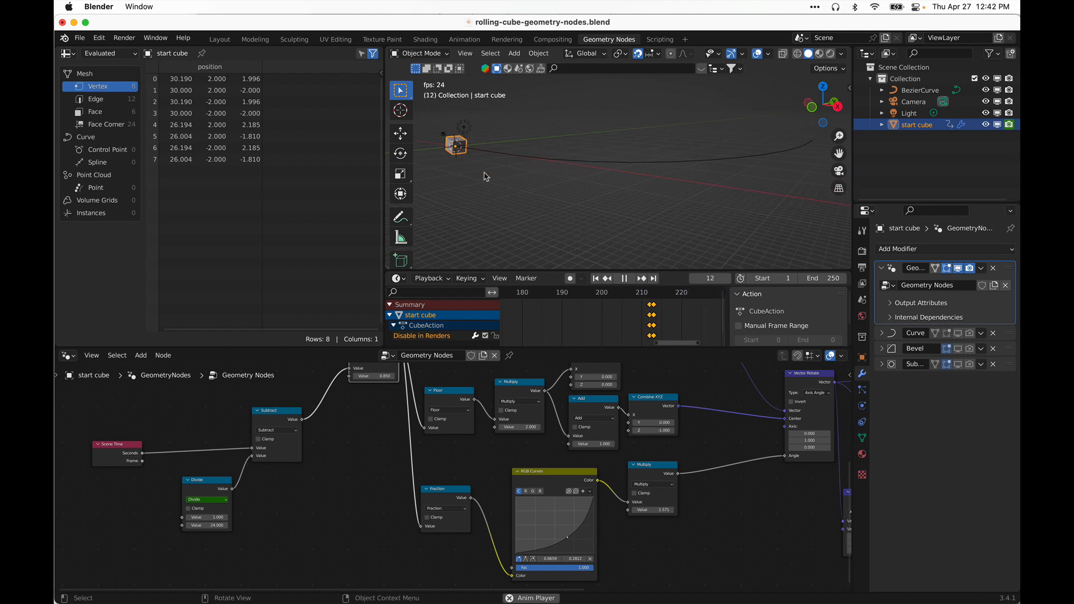
{"action": "left_click", "coordinate": [589, 164]}
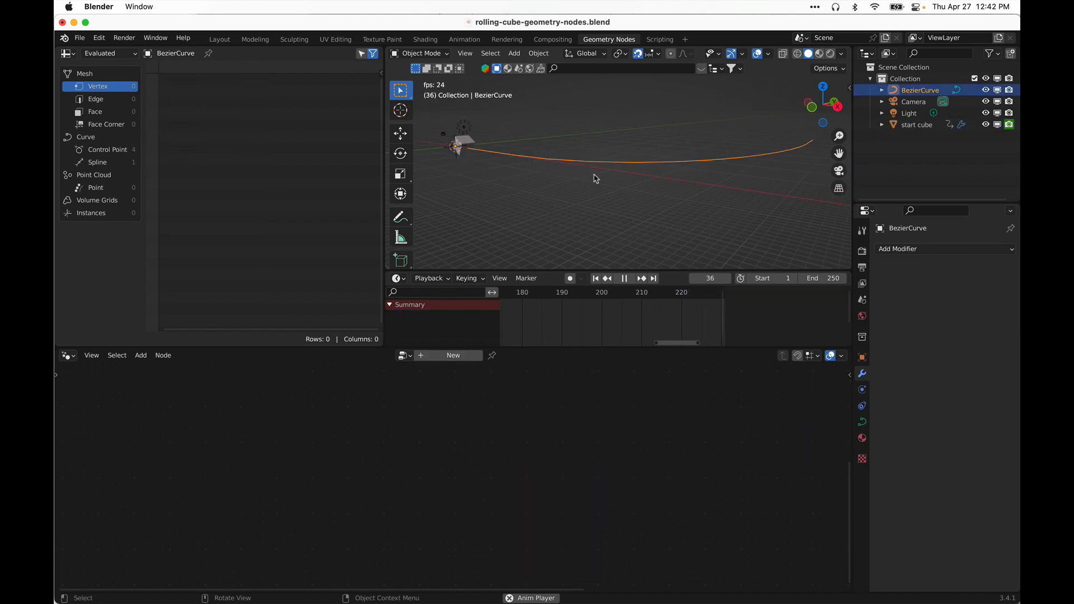
{"action": "left_click", "coordinate": [617, 196]}
{"action": "middle_click_drag", "start_coordinate": [454, 159], "coordinate": [506, 158]}
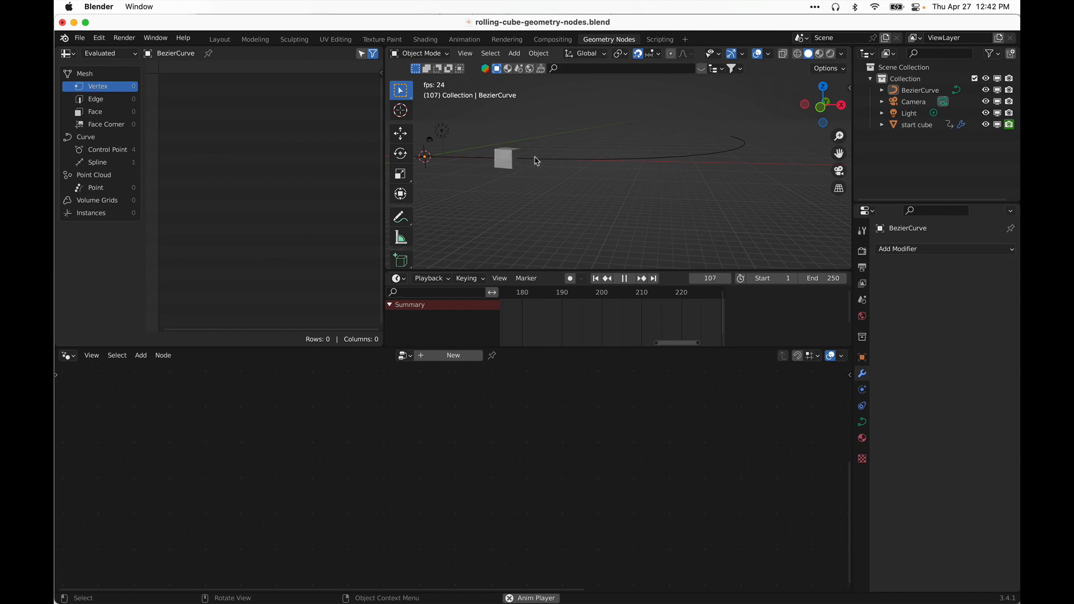
- Reselect the start cube, view its roll along the X axis from above, and stop the animation
{"action": "left_click", "coordinate": [556, 162]}
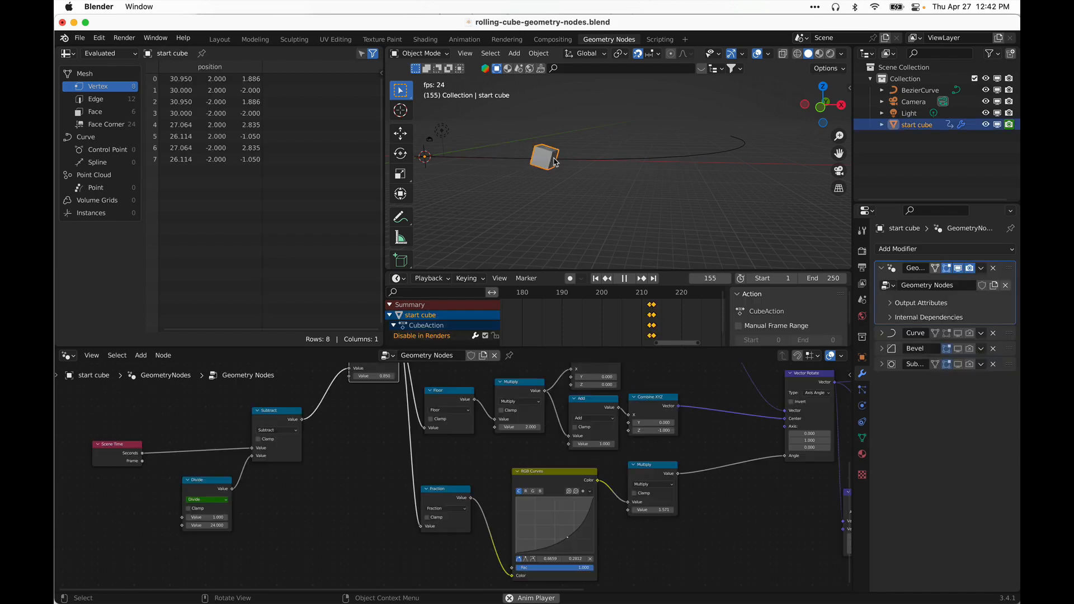
{"action": "middle_click_drag", "start_coordinate": [361, 441], "coordinate": [321, 486]}
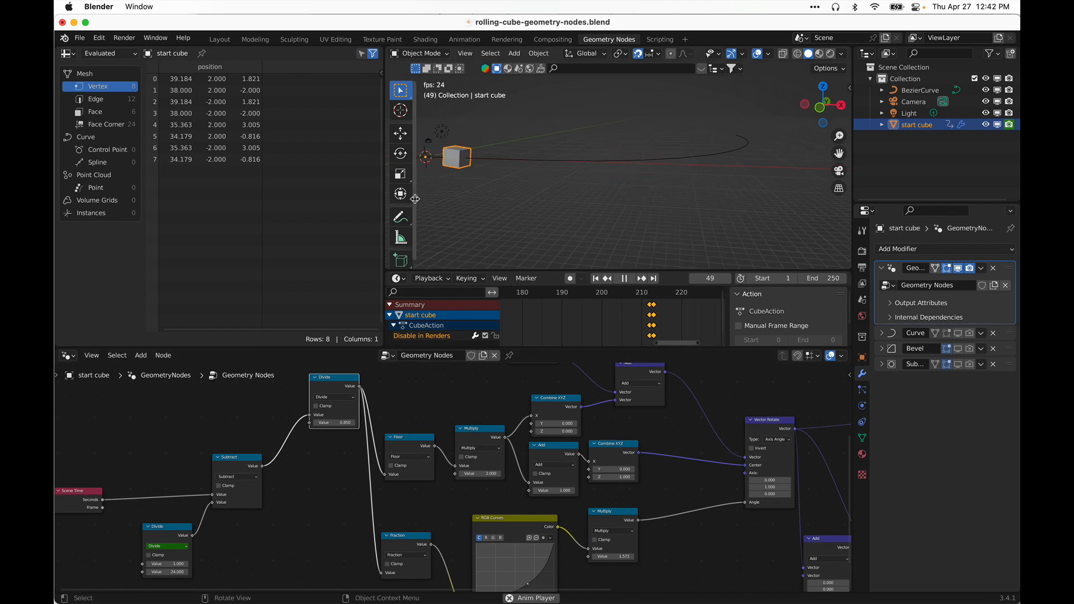
{"action": "middle_click_drag", "start_coordinate": [626, 163], "coordinate": [503, 216]}
{"action": "mouse_move", "coordinate": [640, 192]}
{"action": "middle_mouse_down"}
{"action": "mouse_move", "coordinate": [580, 211]}
{"action": "mouse_move", "coordinate": [617, 225]}
{"action": "mouse_move", "coordinate": [648, 209]}
{"action": "middle_mouse_up"}
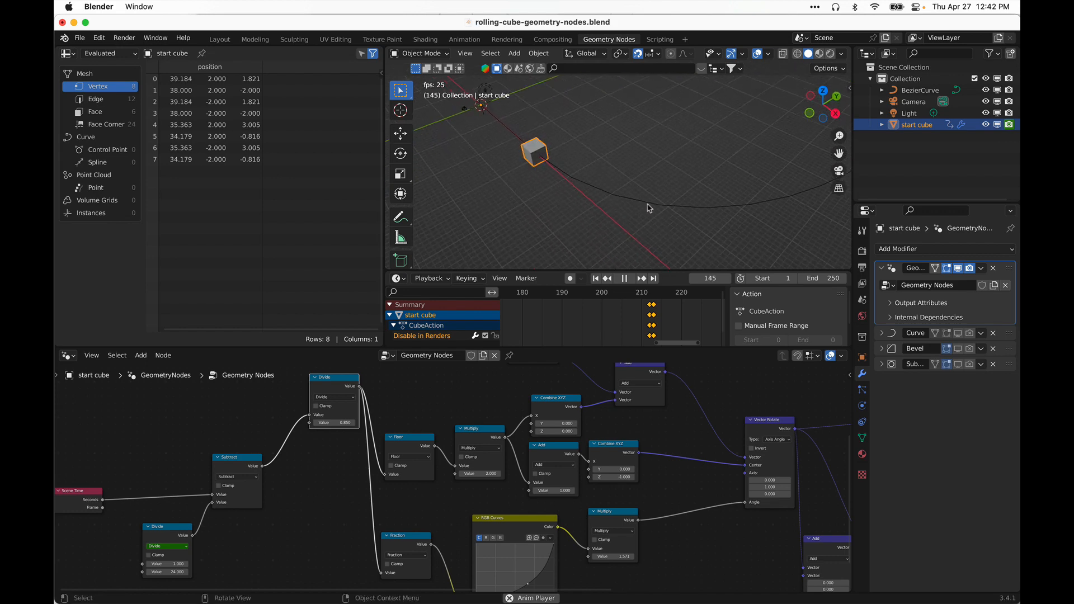
{"action": "left_click", "coordinate": [624, 278]}
- Move the second Vector Rotate node slightly away from the Add node that feeds its center
{"action": "scroll", "coordinate": [745, 543], "scroll_direction": "down", "scroll_amount": 1}
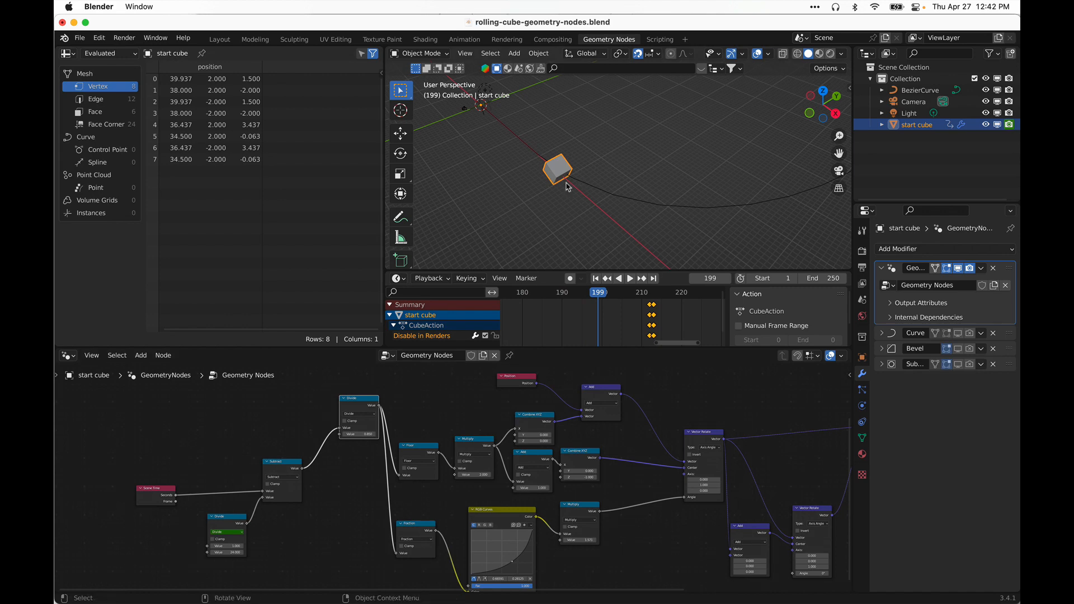
{"action": "middle_click_drag", "start_coordinate": [626, 519], "coordinate": [519, 502]}
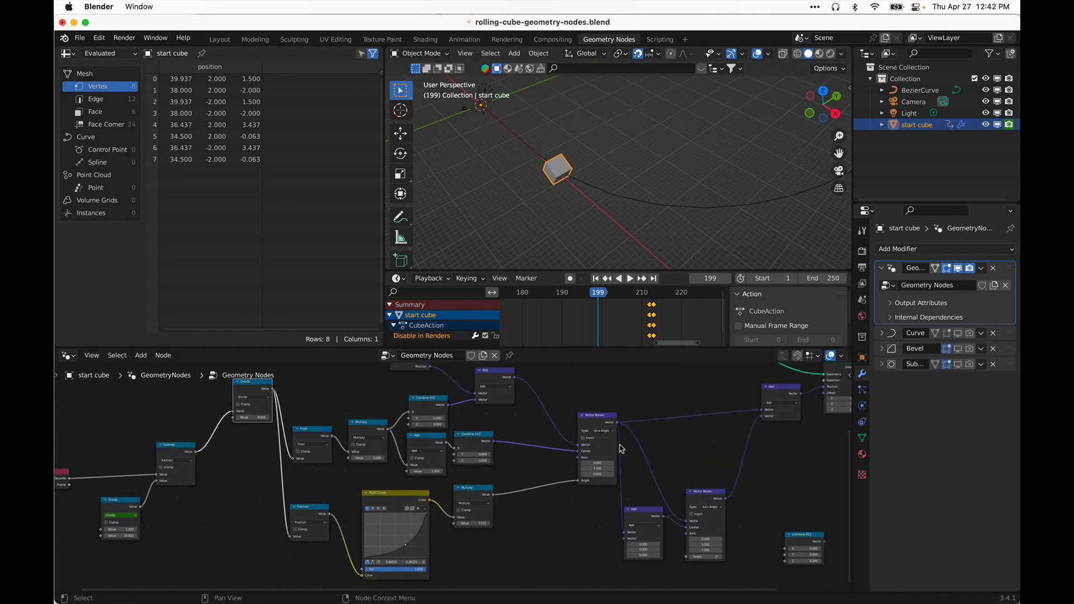
{"action": "middle_click_drag", "start_coordinate": [542, 408], "coordinate": [536, 435]}
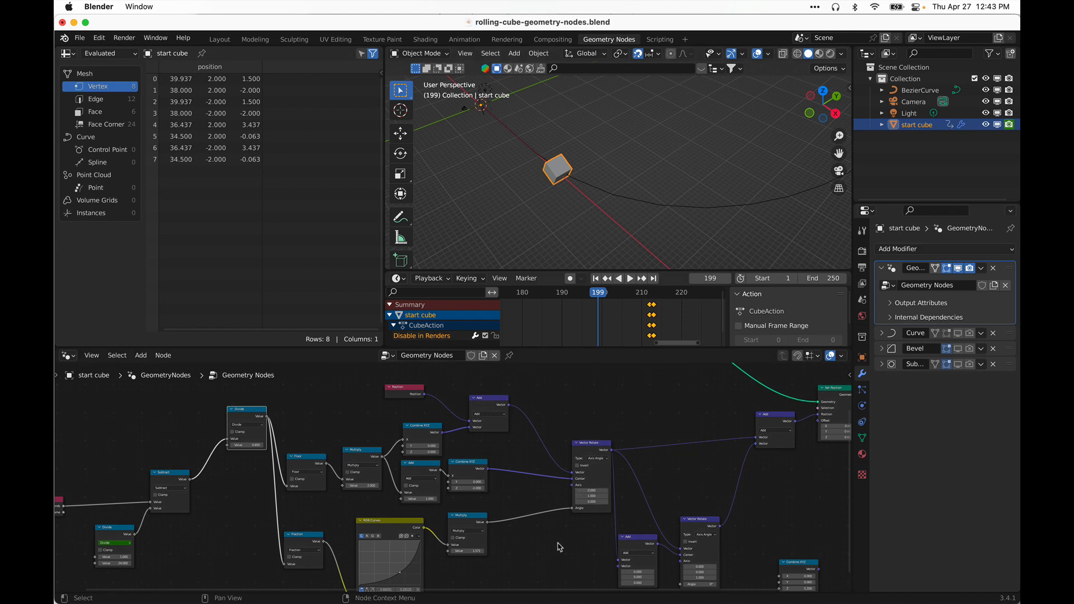
{"action": "middle_click_drag", "start_coordinate": [558, 543], "coordinate": [544, 516]}
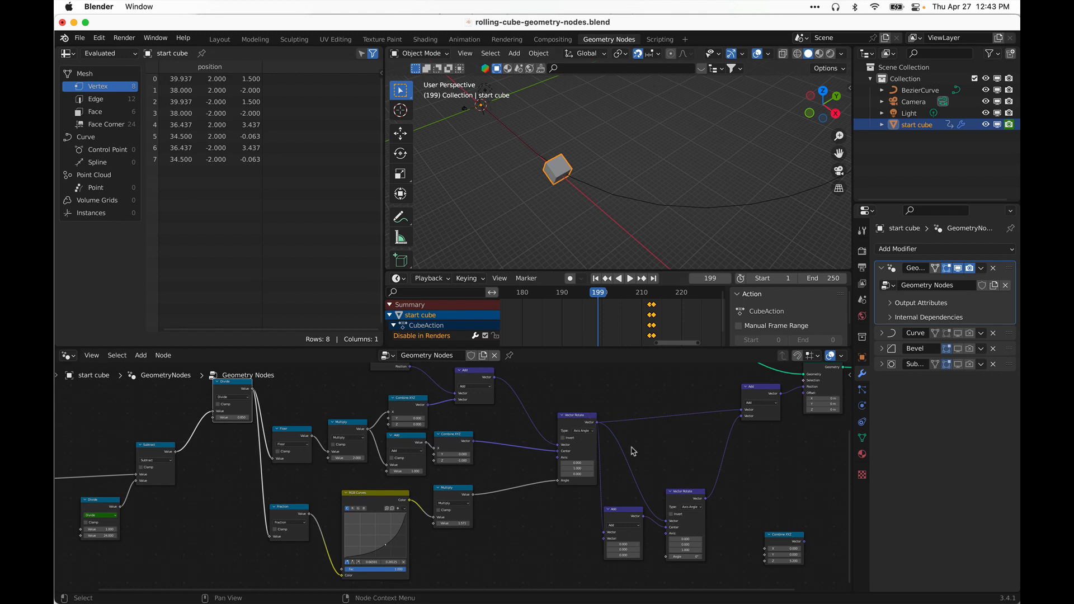
{"action": "mouse_move", "coordinate": [680, 493]}
{"action": "left_mouse_down"}
{"action": "mouse_move", "coordinate": [688, 485]}
{"action": "mouse_move", "coordinate": [697, 499]}
{"action": "left_mouse_up"}
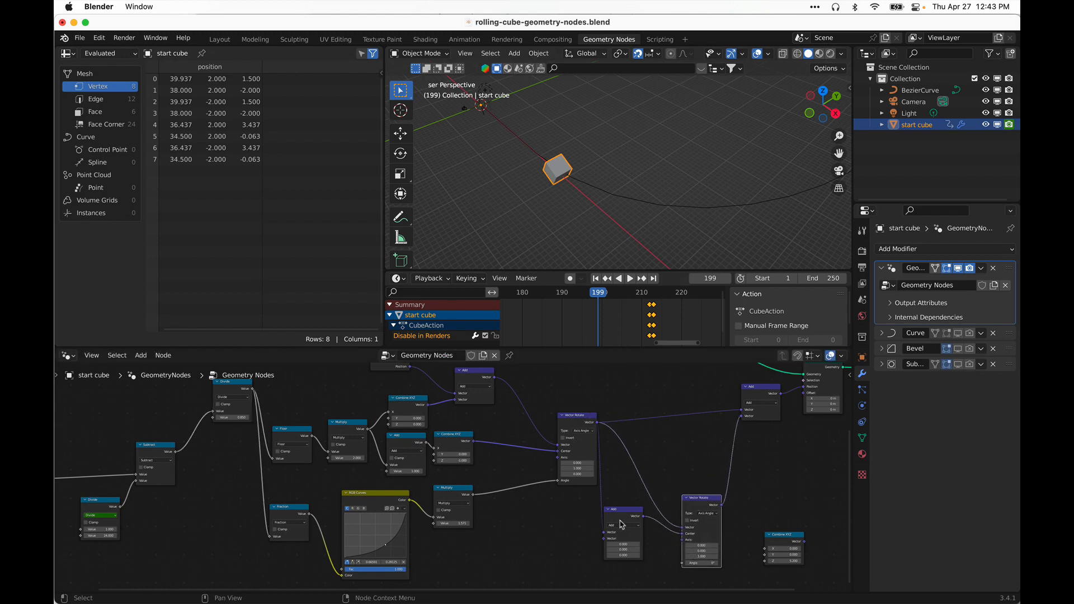
- Move the Add node that feeds the second Vector Rotate node's center a little closer to that node
{"action": "left_click_drag", "start_coordinate": [623, 517], "coordinate": [639, 524]}
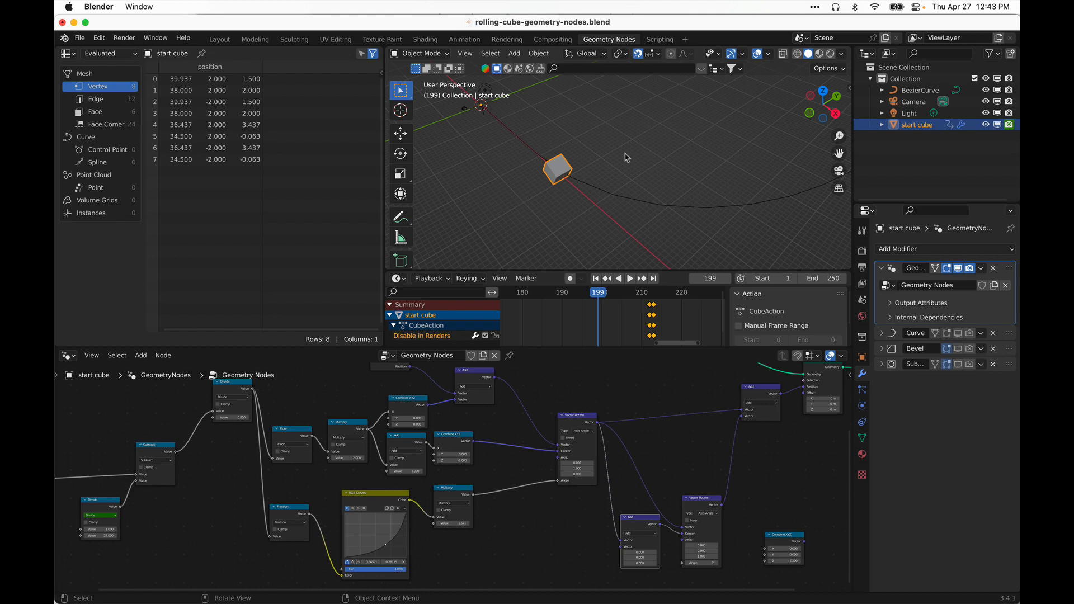
- Select the BezierCurve to examine its path relative to the cube, and look up the Bezier type among the curves that can be added
{"action": "middle_click_drag", "start_coordinate": [690, 174], "coordinate": [614, 200]}
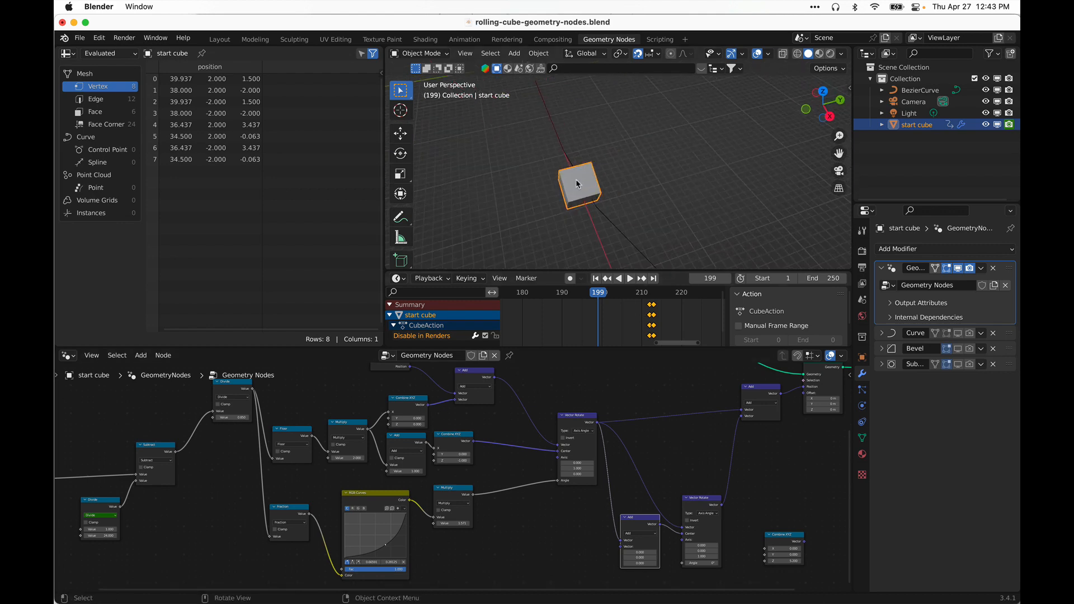
{"action": "left_click", "coordinate": [610, 223]}
{"action": "scroll", "coordinate": [674, 204], "scroll_direction": "down", "scroll_amount": 2}
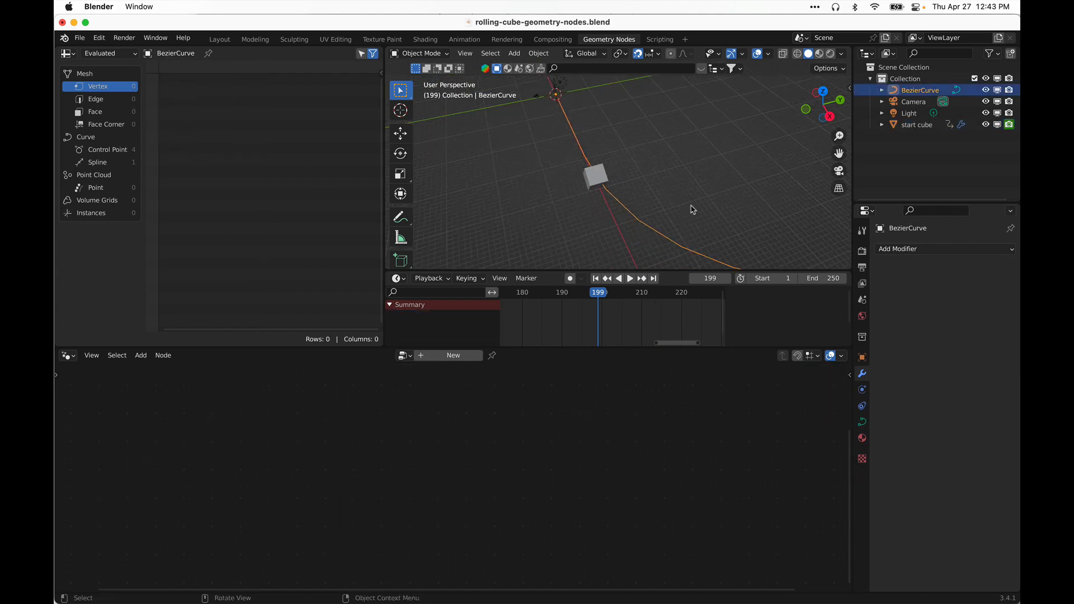
{"action": "middle_click_drag", "start_coordinate": [699, 212], "coordinate": [648, 207]}
{"action": "middle_click_drag", "start_coordinate": [583, 184], "coordinate": [606, 205]}
{"action": "left_click", "coordinate": [514, 54]}
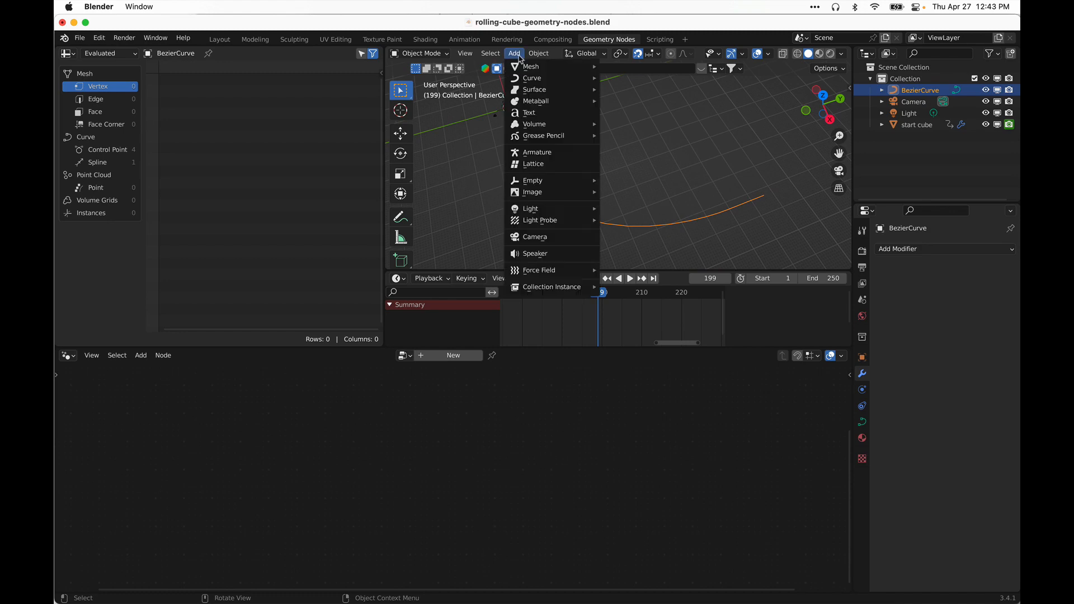
{"action": "mouse_move", "coordinate": [568, 81]}
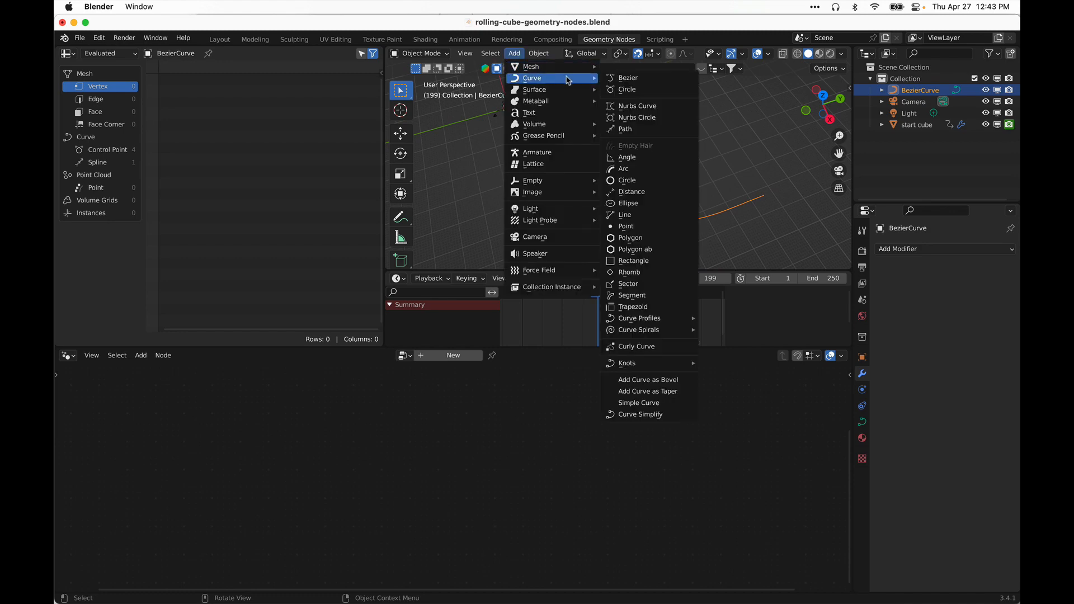
{"action": "left_click", "coordinate": [664, 79]}
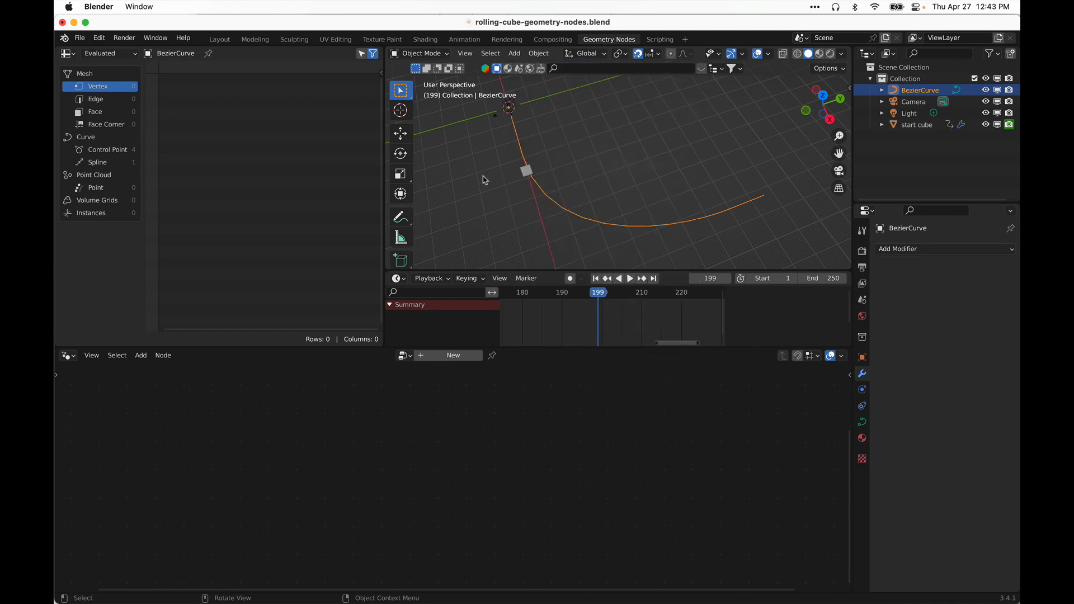
{"action": "middle_click_drag", "start_coordinate": [487, 175], "coordinate": [564, 163]}
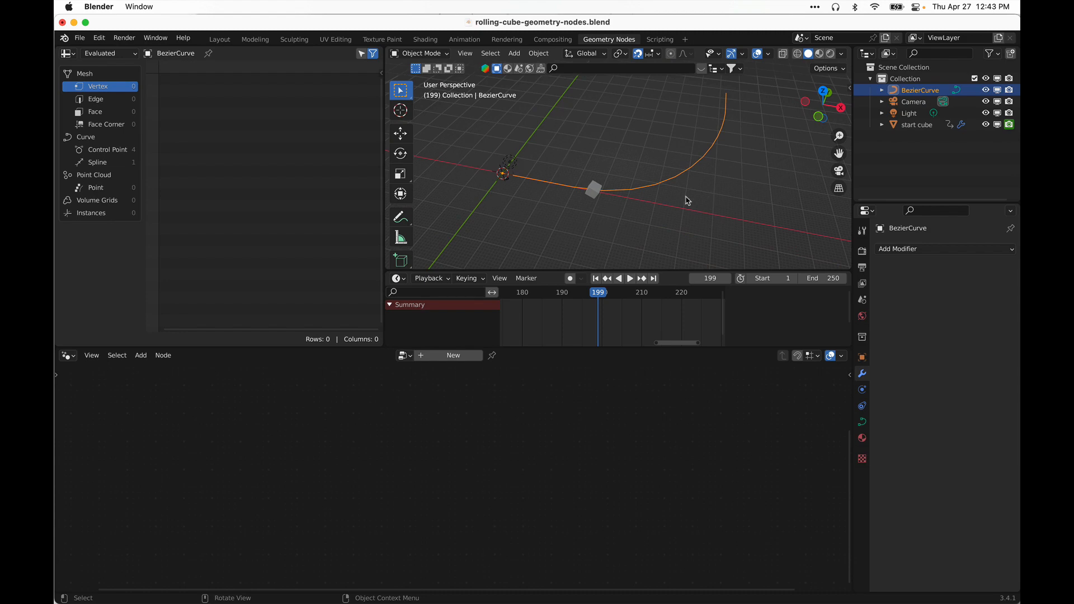
- Enter Edit Mode on the BezierCurve, try moving the control point near the cube and its handle, and undo both moves
{"action": "key", "text": "Tab"}
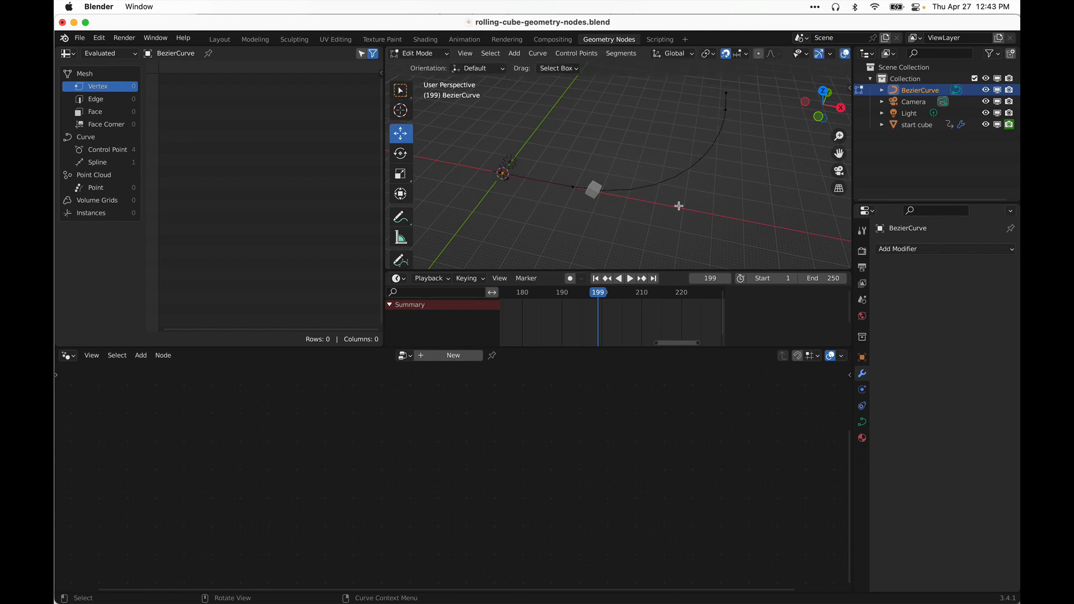
{"action": "middle_click_drag", "start_coordinate": [550, 205], "coordinate": [590, 200]}
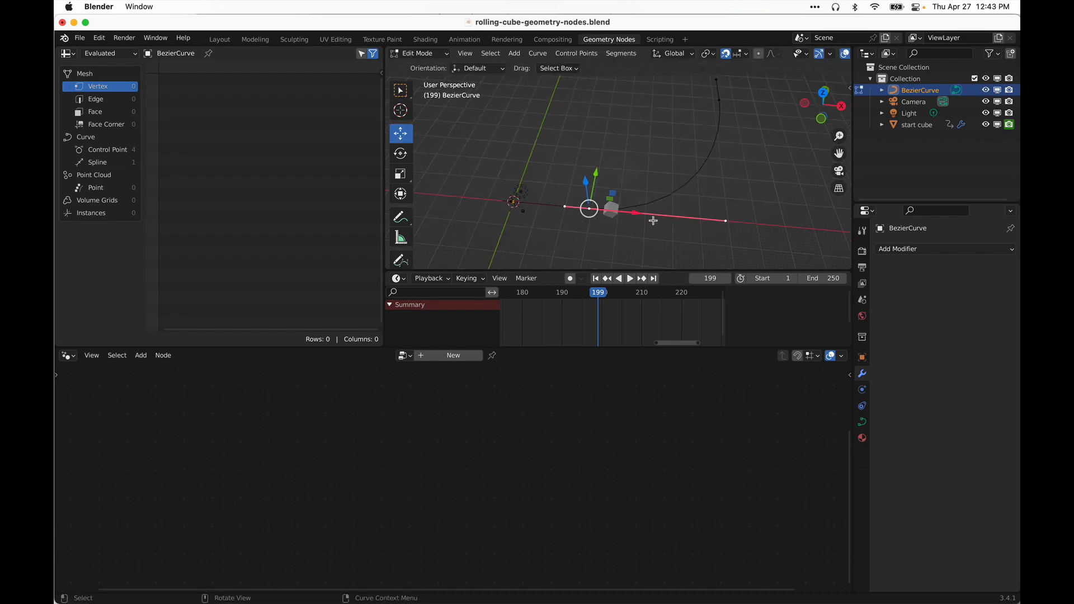
{"action": "left_click_drag", "start_coordinate": [596, 171], "coordinate": [603, 127]}
{"action": "left_click", "coordinate": [575, 162]}
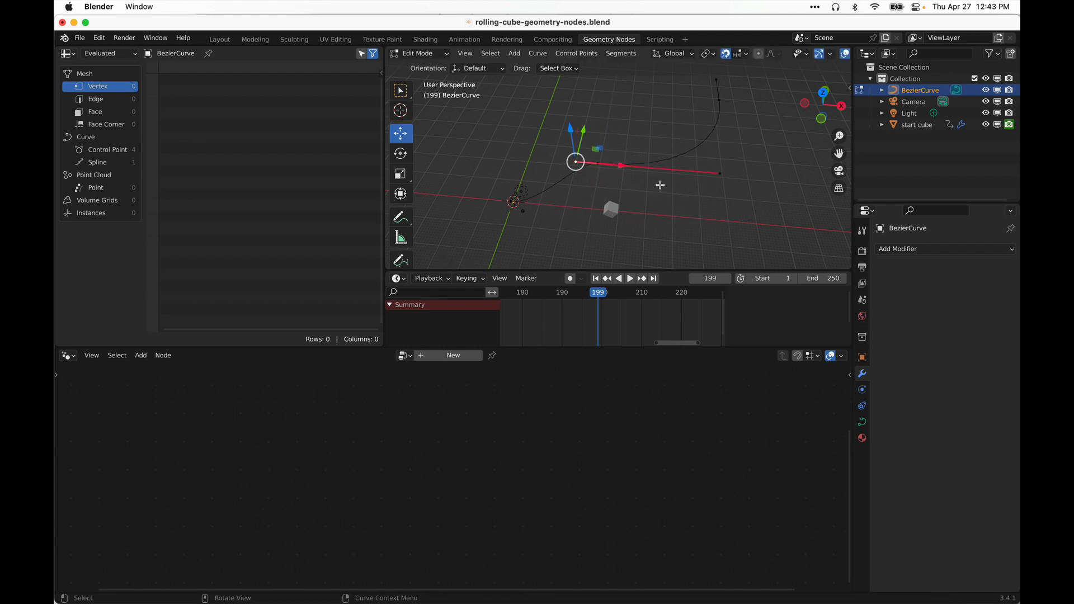
{"action": "left_click_drag", "start_coordinate": [722, 177], "coordinate": [630, 180]}
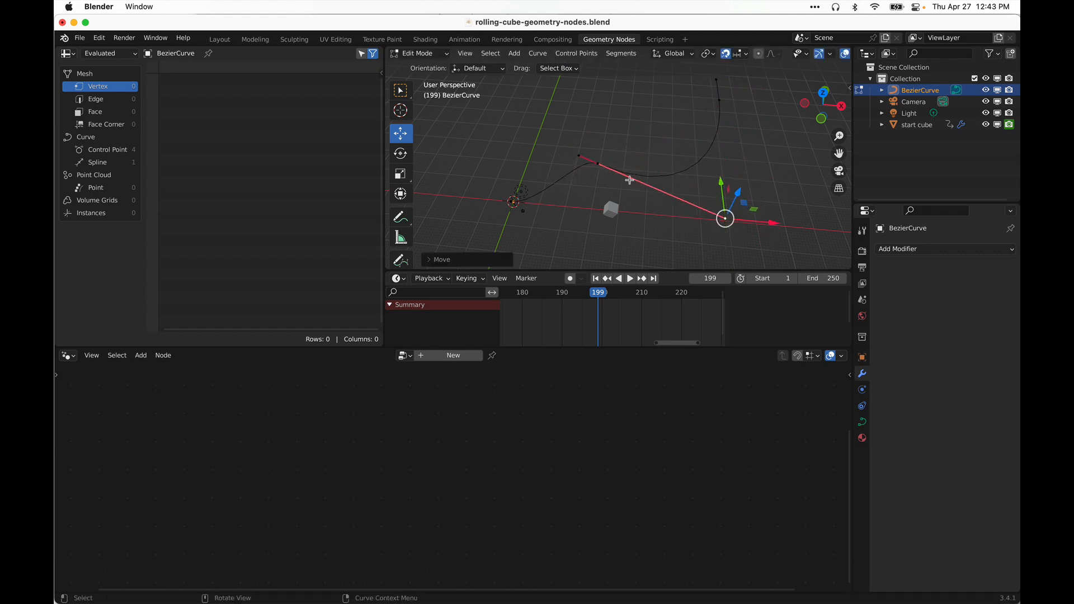
{"action": "key", "text": "ctrl+z"}
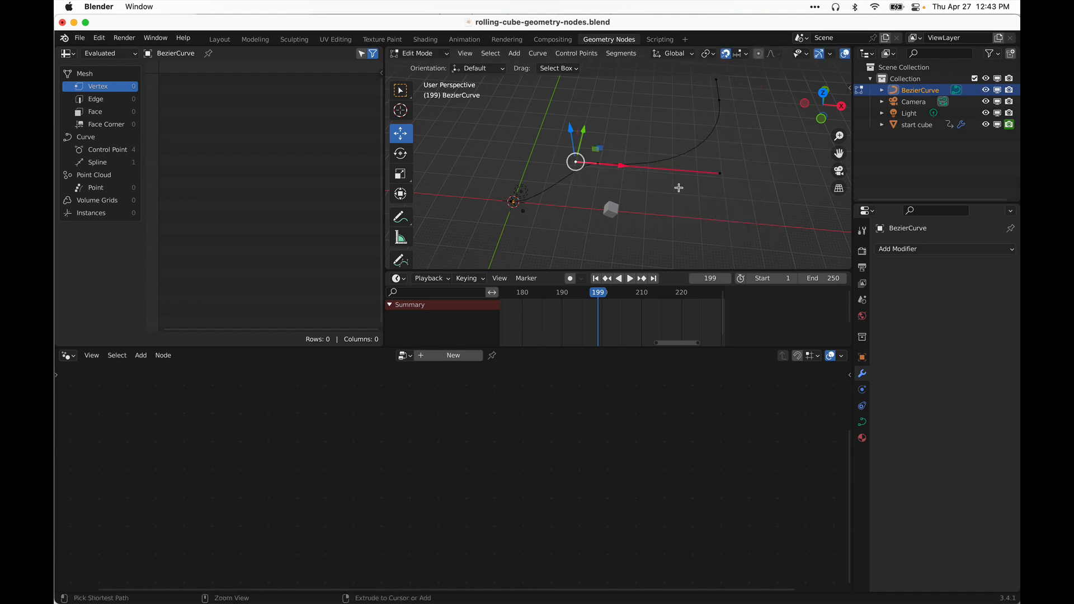
{"action": "key", "text": "ctrl+shift+z"}
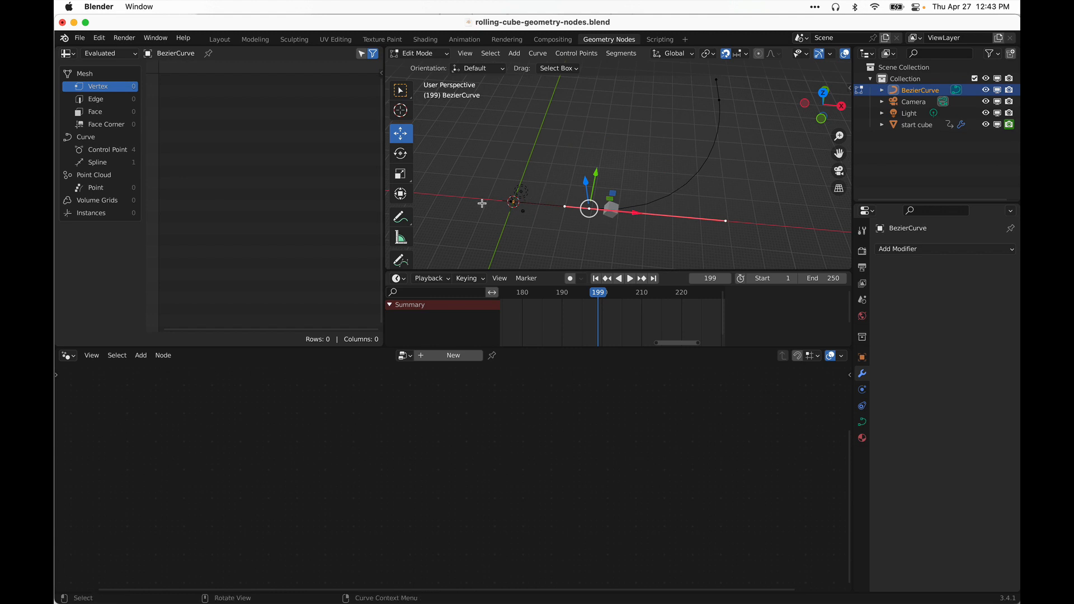
- Select the curve's start point at the world origin and check the Increment and Absolute Grid Snap snapping options
{"action": "left_click_drag", "start_coordinate": [494, 168], "coordinate": [538, 215]}
{"action": "middle_click_drag", "start_coordinate": [561, 228], "coordinate": [556, 199], "text": "shift"}
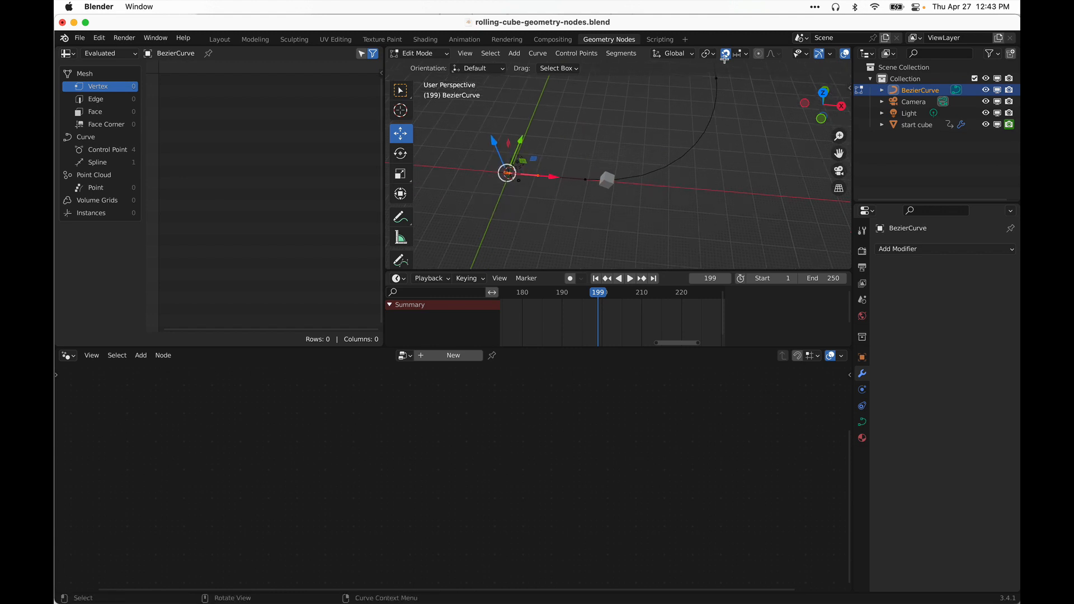
{"action": "left_click", "coordinate": [744, 56]}
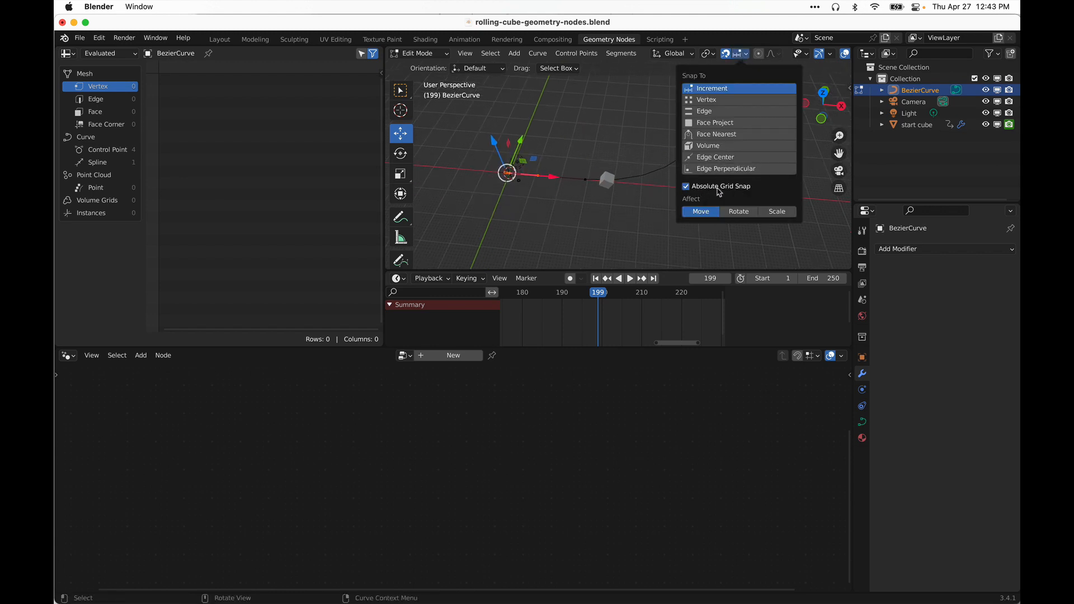
{"action": "left_click", "coordinate": [744, 56]}
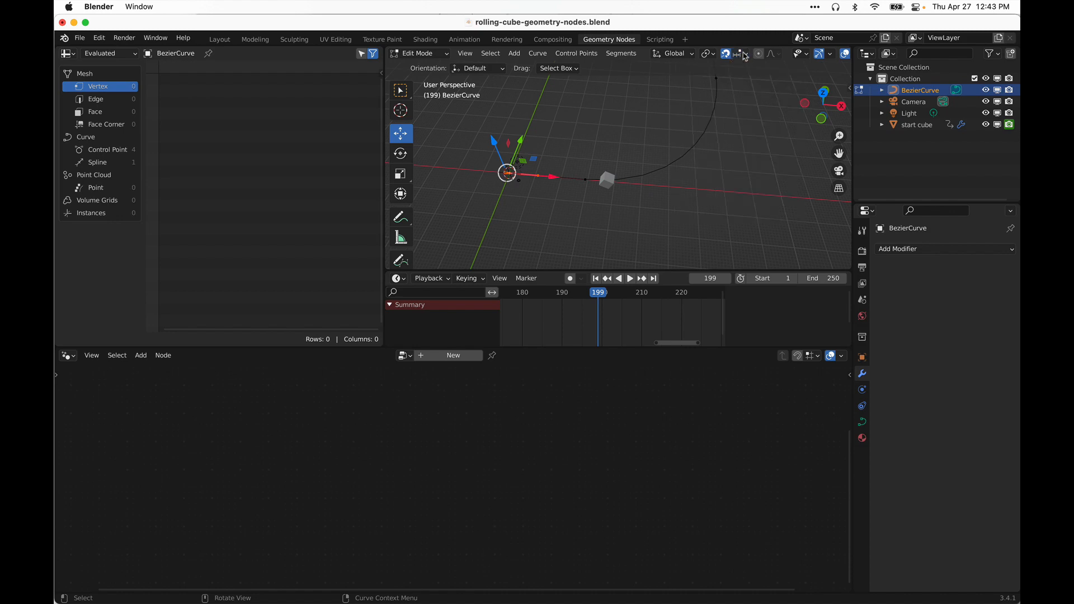
- Examine the curve's start and far end, and return to Object Mode with the Select Box tool active
{"action": "middle_click_drag", "start_coordinate": [565, 212], "coordinate": [642, 199]}
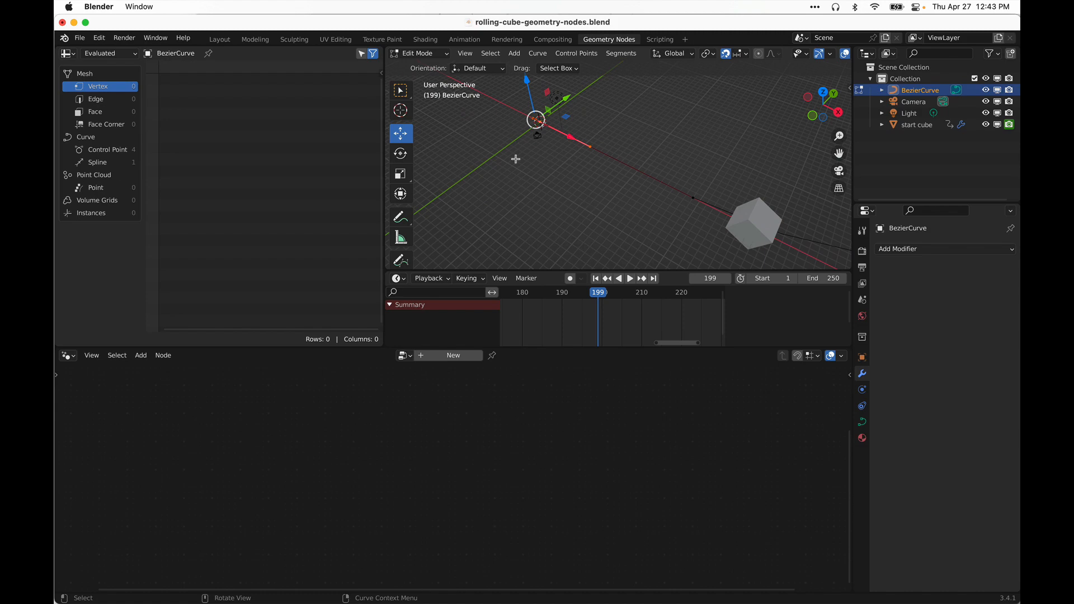
{"action": "middle_click_drag", "start_coordinate": [640, 178], "coordinate": [632, 219]}
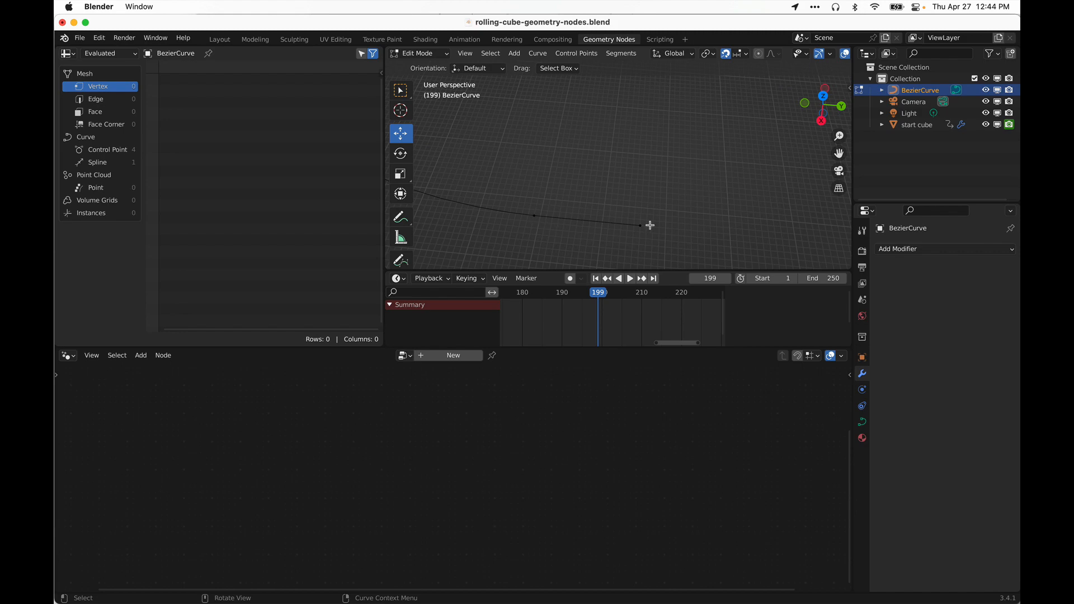
{"action": "middle_click_drag", "start_coordinate": [575, 214], "coordinate": [573, 177]}
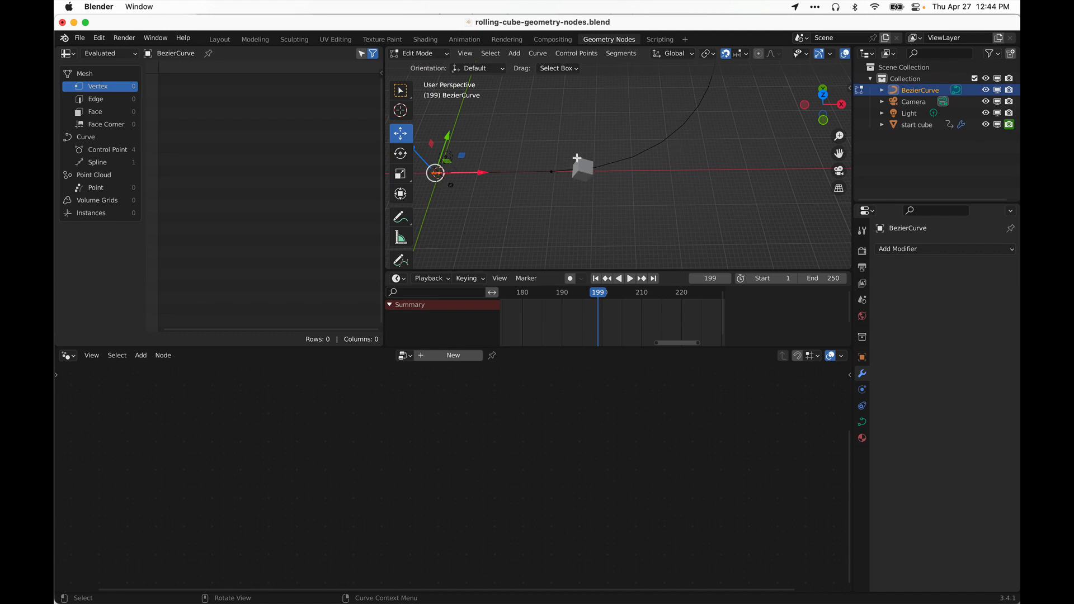
{"action": "key", "text": "w"}
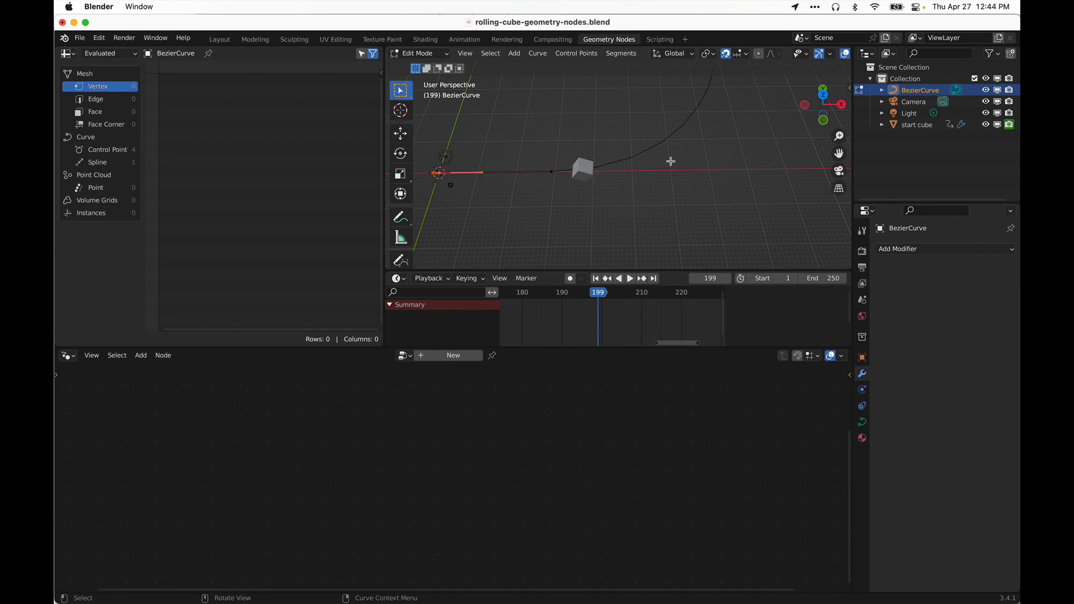
{"action": "key", "text": "Tab"}
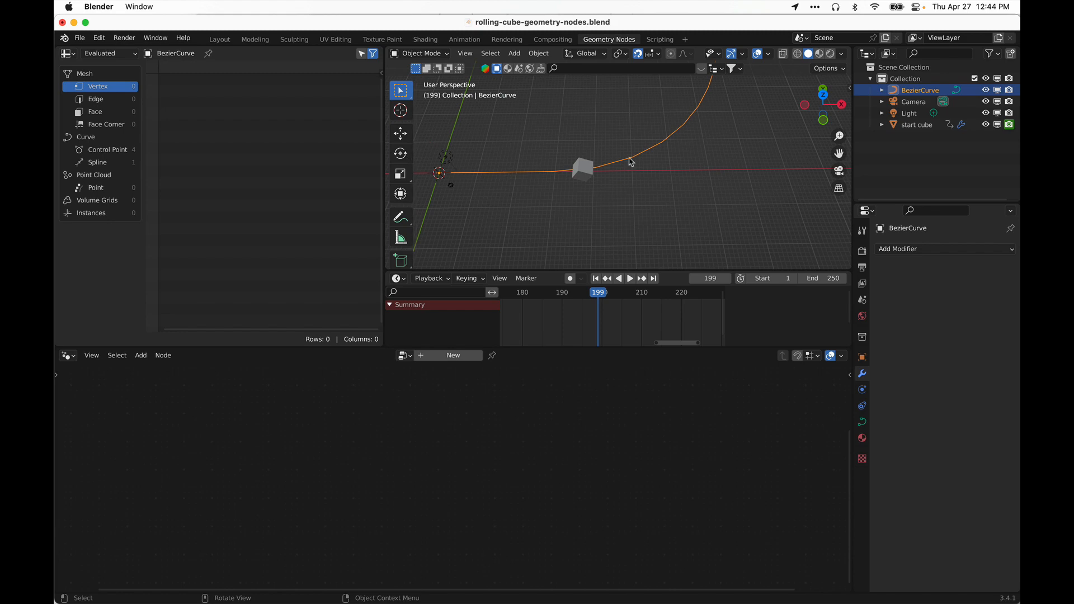
- Select the start cube, rewind the animation to the first frame, and frame the cube in the viewport
{"action": "middle_click_drag", "start_coordinate": [631, 162], "coordinate": [489, 113]}
{"action": "mouse_move", "coordinate": [640, 187]}
{"action": "middle_mouse_down"}
{"action": "mouse_move", "coordinate": [597, 224]}
{"action": "mouse_move", "coordinate": [564, 173]}
{"action": "mouse_move", "coordinate": [662, 218]}
{"action": "mouse_move", "coordinate": [638, 201]}
{"action": "middle_mouse_up"}
{"action": "scroll", "coordinate": [643, 209], "scroll_direction": "up", "scroll_amount": 5}
{"action": "left_click", "coordinate": [643, 215]}
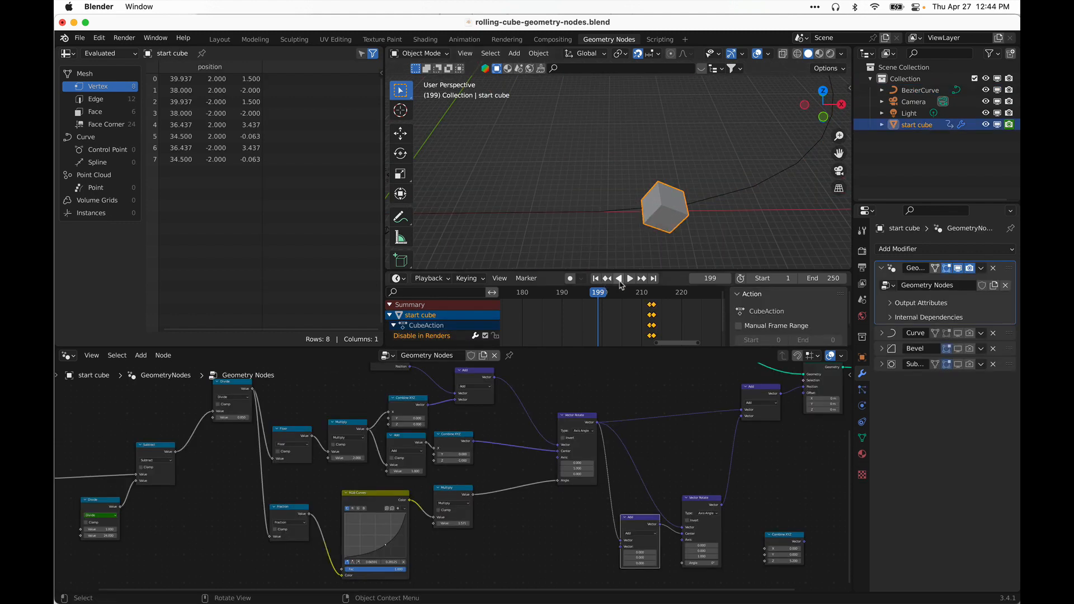
{"action": "left_click", "coordinate": [595, 278]}
{"action": "key", "text": "KP_Decimal"}
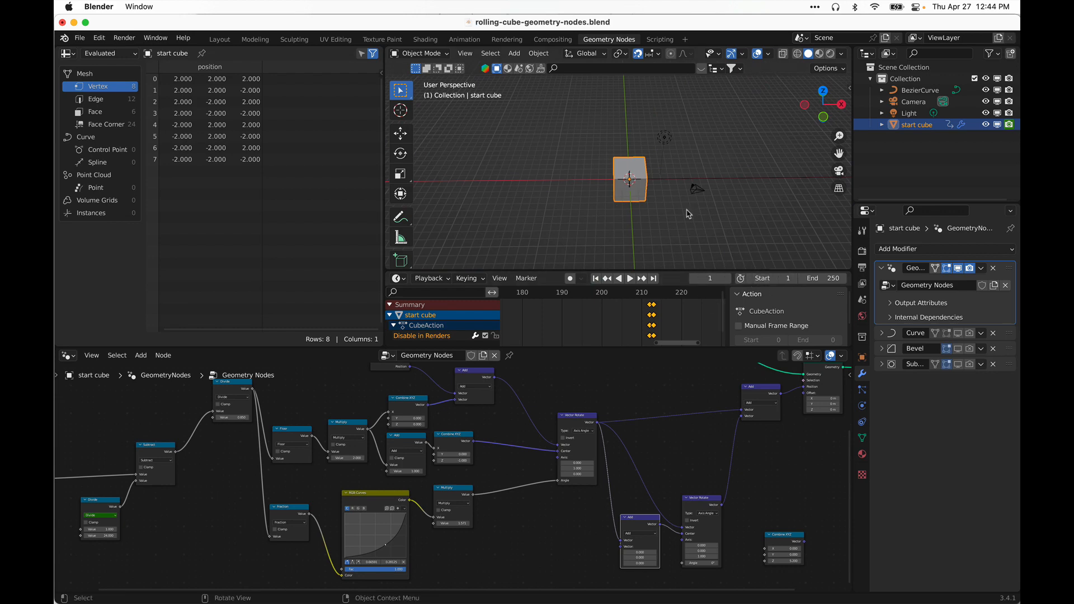
{"action": "middle_click_drag", "start_coordinate": [688, 218], "coordinate": [561, 167]}
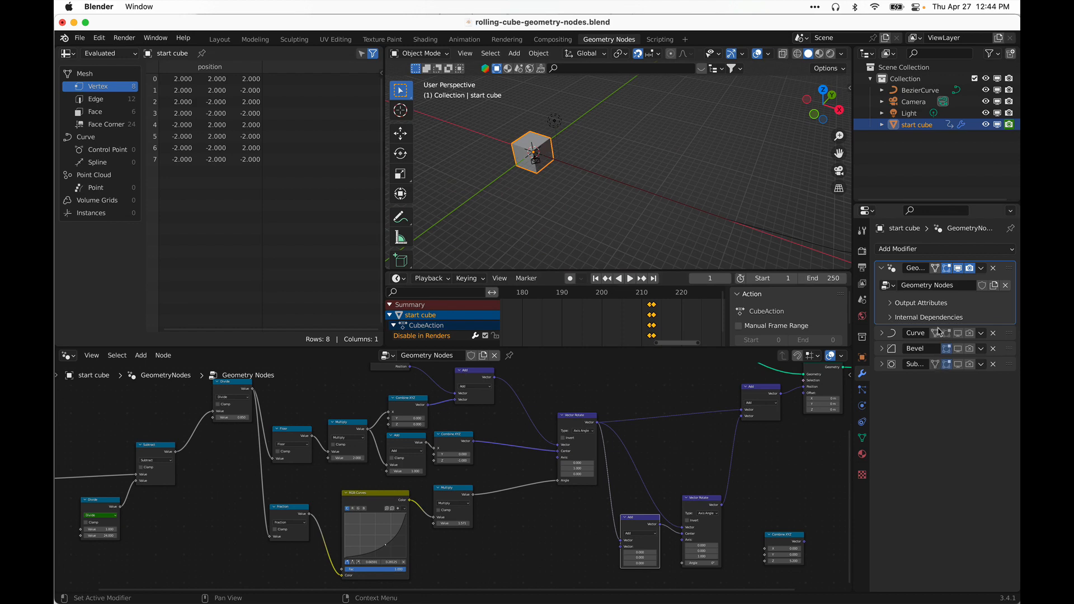
- Look over the list of available modifiers and expand the start cube's existing Curve modifier settings
{"action": "left_click", "coordinate": [935, 251]}
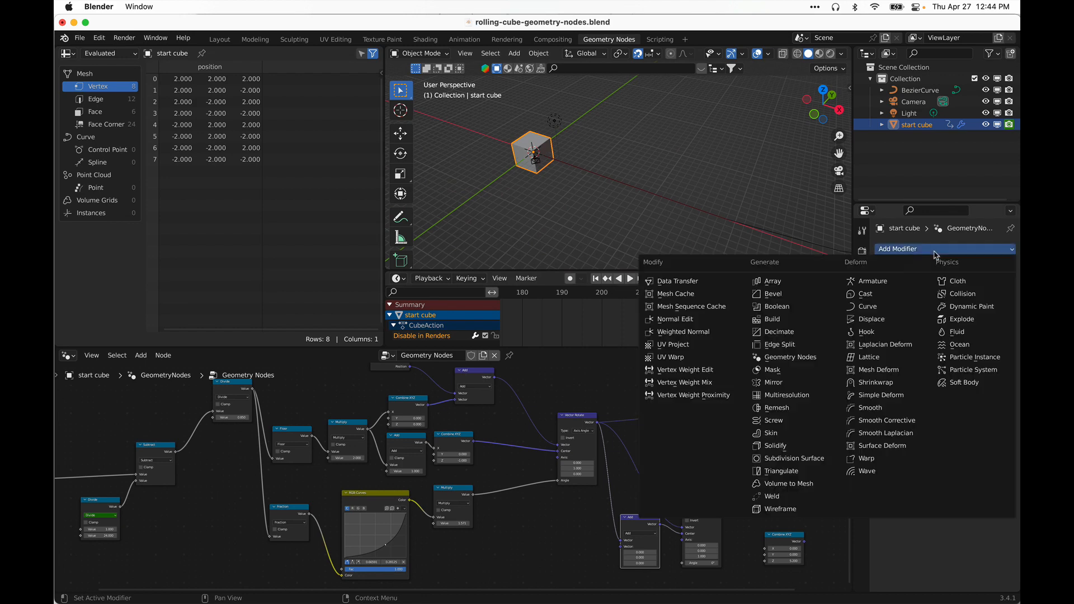
{"action": "left_click", "coordinate": [957, 548]}
{"action": "left_click", "coordinate": [882, 333]}
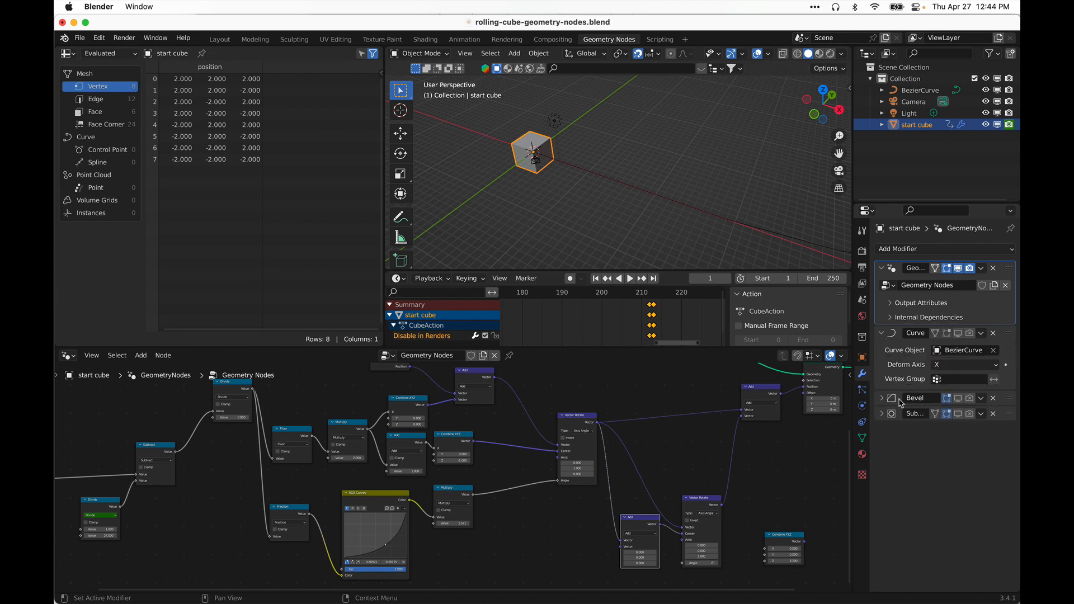
- Check the start cube's object constraints and return to its modifiers
{"action": "left_click", "coordinate": [862, 421]}
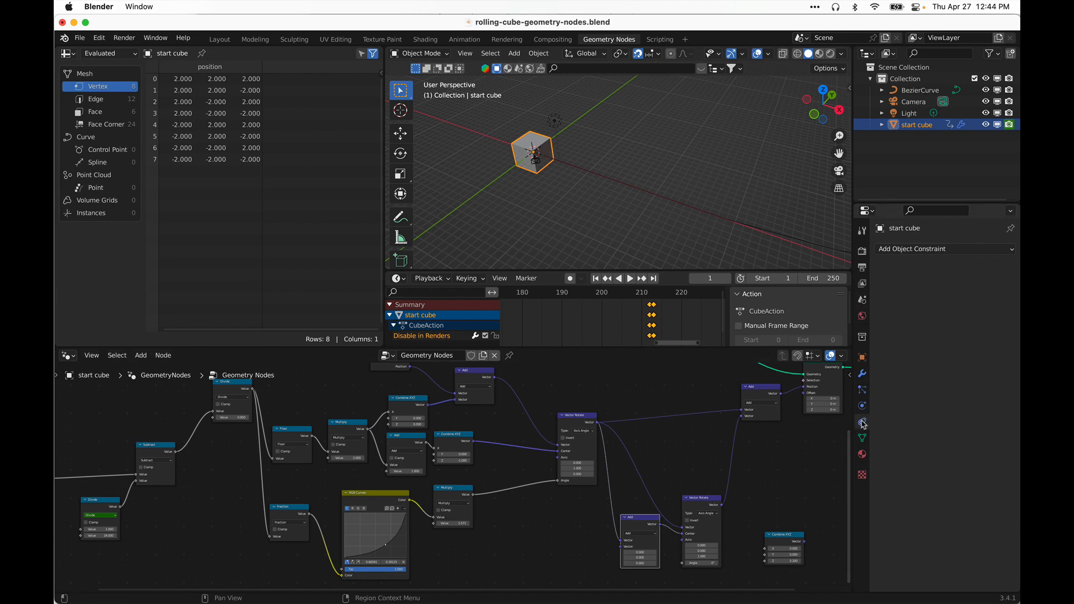
{"action": "left_click", "coordinate": [936, 248]}
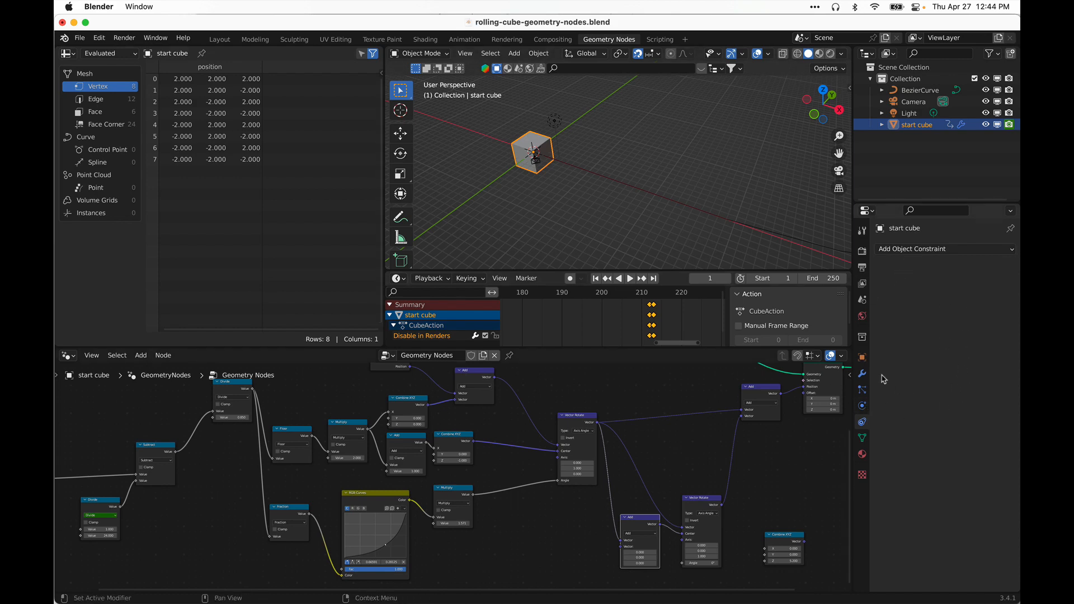
{"action": "left_click", "coordinate": [862, 373]}
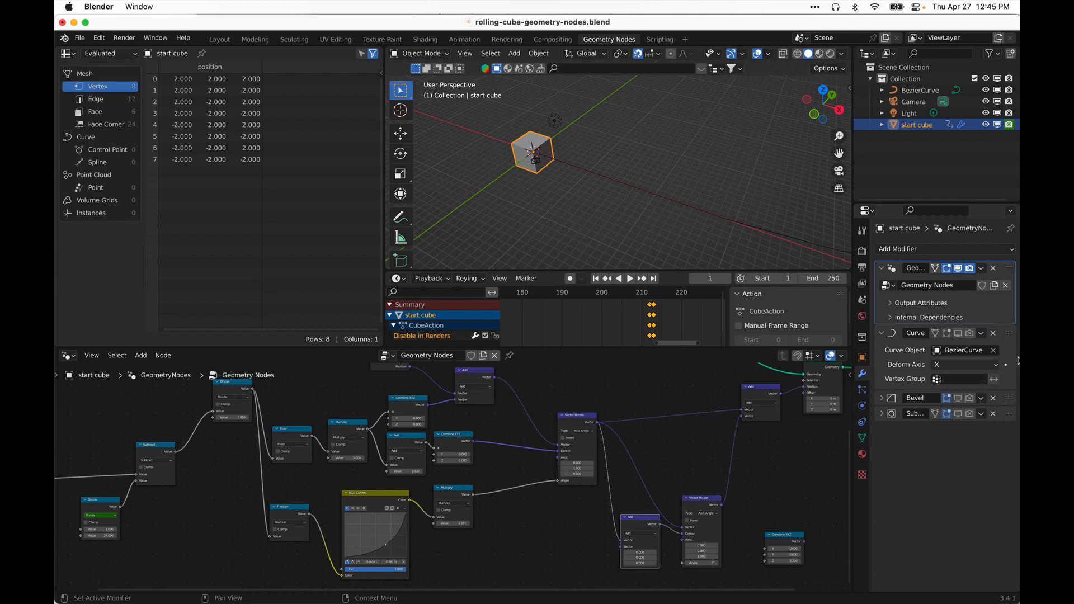
- Enable the Curve modifier for viewport and render, and choose BezierCurve as its curve object
{"action": "left_click", "coordinate": [958, 334]}
{"action": "left_click", "coordinate": [969, 334]}
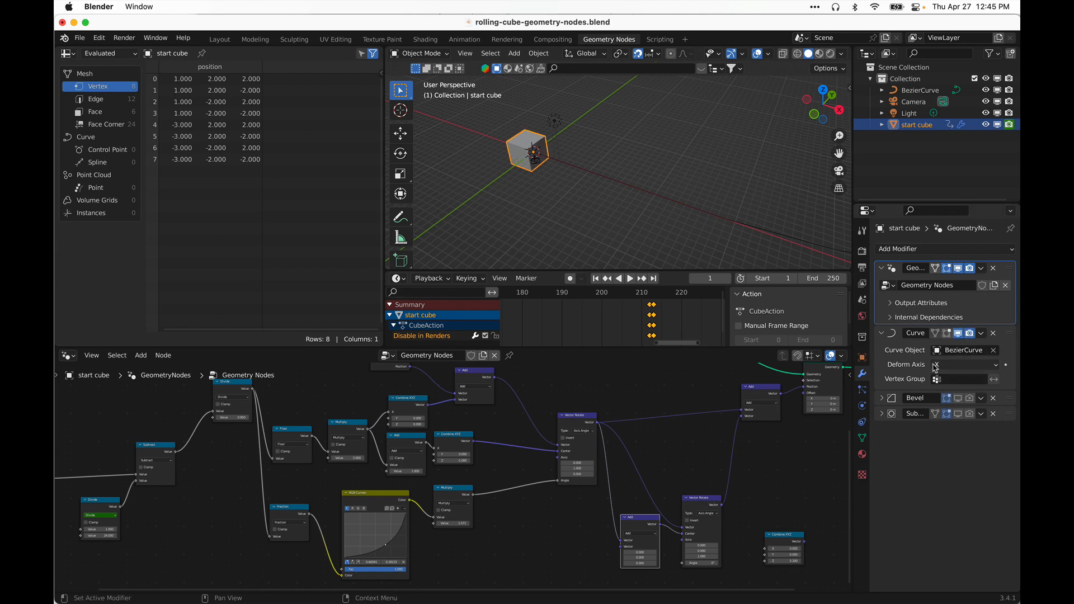
{"action": "left_click", "coordinate": [960, 352]}
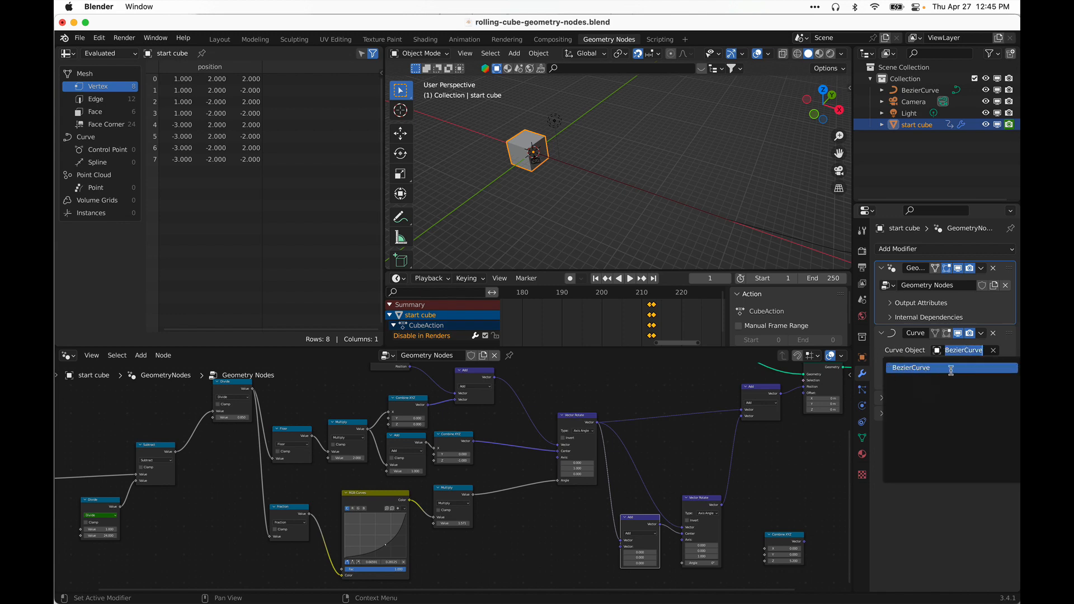
{"action": "left_click", "coordinate": [951, 368]}
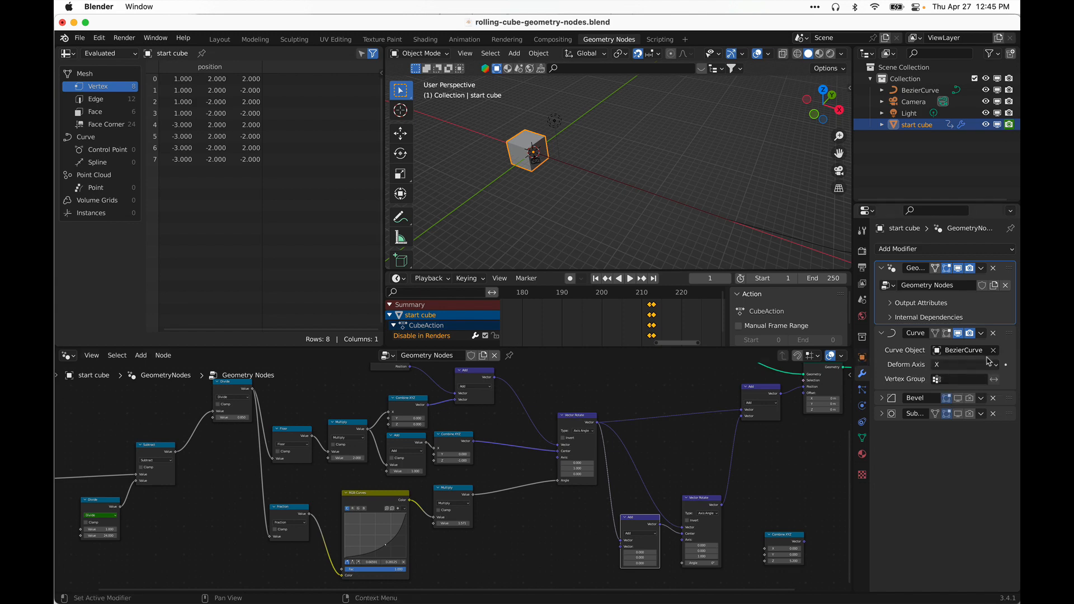
- Play the animation to watch the cube roll along the curve, and bring the Scene Time end of the node tree into view
{"action": "middle_click_drag", "start_coordinate": [698, 243], "coordinate": [679, 244]}
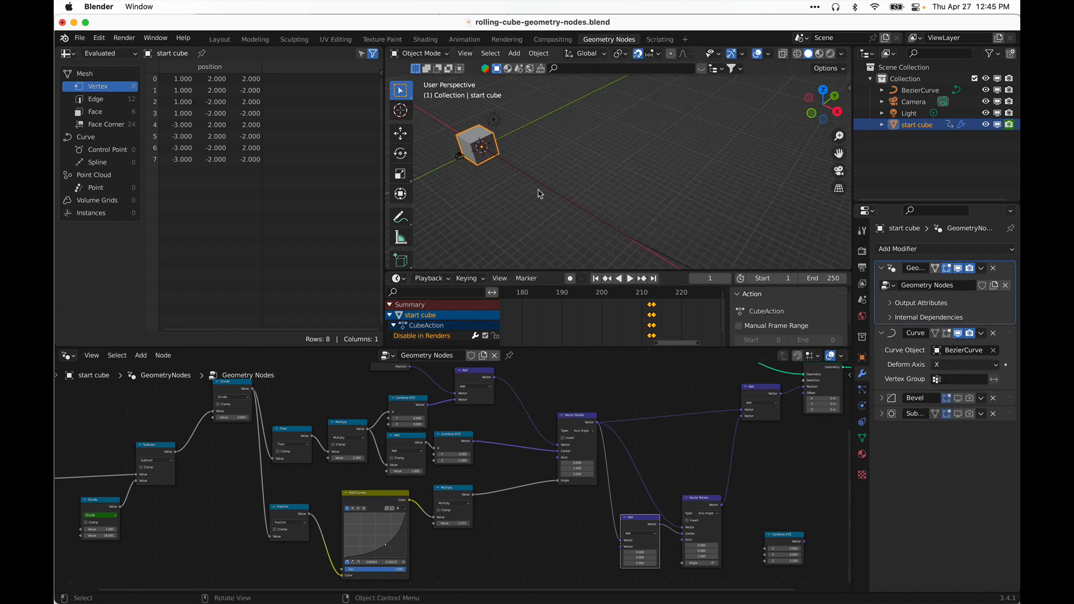
{"action": "key", "text": "space"}
{"action": "scroll", "coordinate": [548, 187], "scroll_direction": "down", "scroll_amount": 5}
{"action": "middle_click_drag", "start_coordinate": [671, 199], "coordinate": [619, 180]}
{"action": "scroll", "coordinate": [576, 184], "scroll_direction": "up", "scroll_amount": 3}
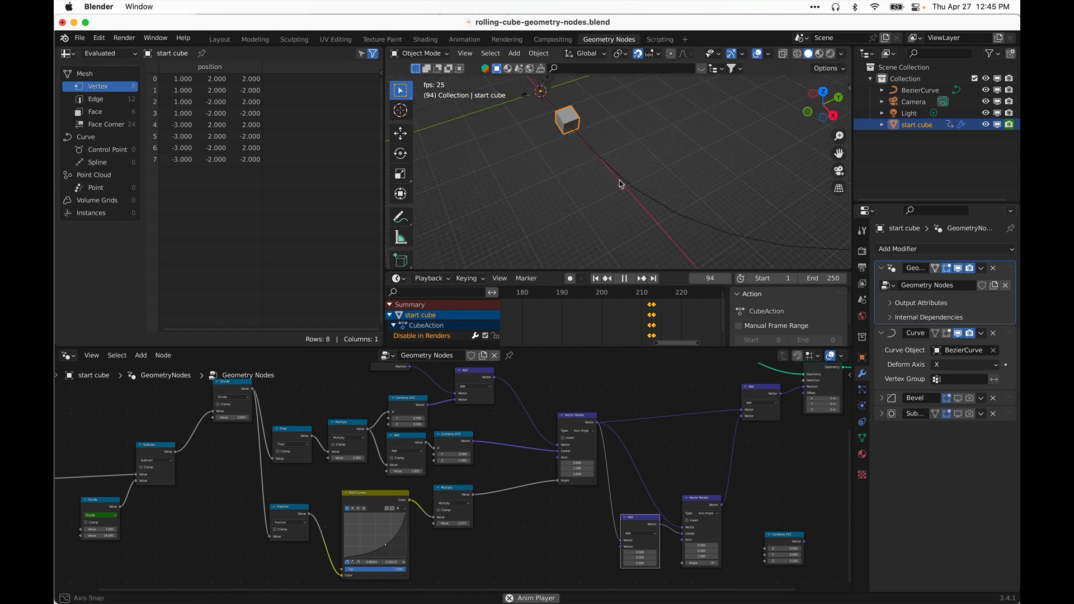
{"action": "middle_click_drag", "start_coordinate": [215, 461], "coordinate": [330, 527]}
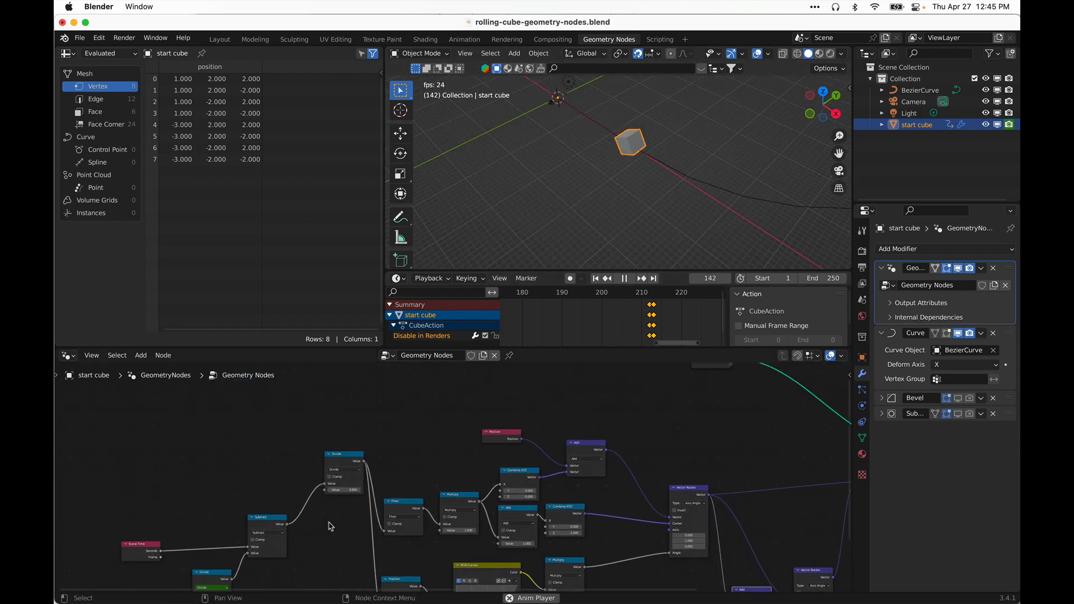
- Set the divisor of the Divide node that follows Subtract to 0.5 and pause playback with the cube partway along the curve
{"action": "scroll", "coordinate": [331, 526], "scroll_direction": "up", "scroll_amount": 3}
{"action": "left_click", "coordinate": [276, 498]}
{"action": "key", "text": "BackSpace"}
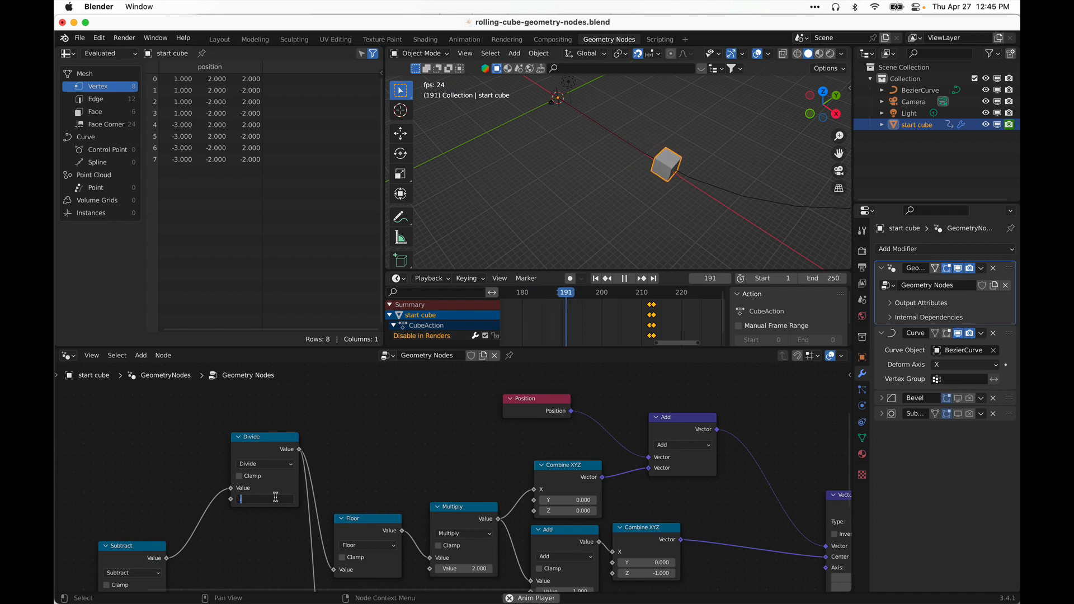
{"action": "type", "text": "0.5"}
{"action": "key", "text": "Return"}
{"action": "scroll", "coordinate": [659, 183], "scroll_direction": "down", "scroll_amount": 3}
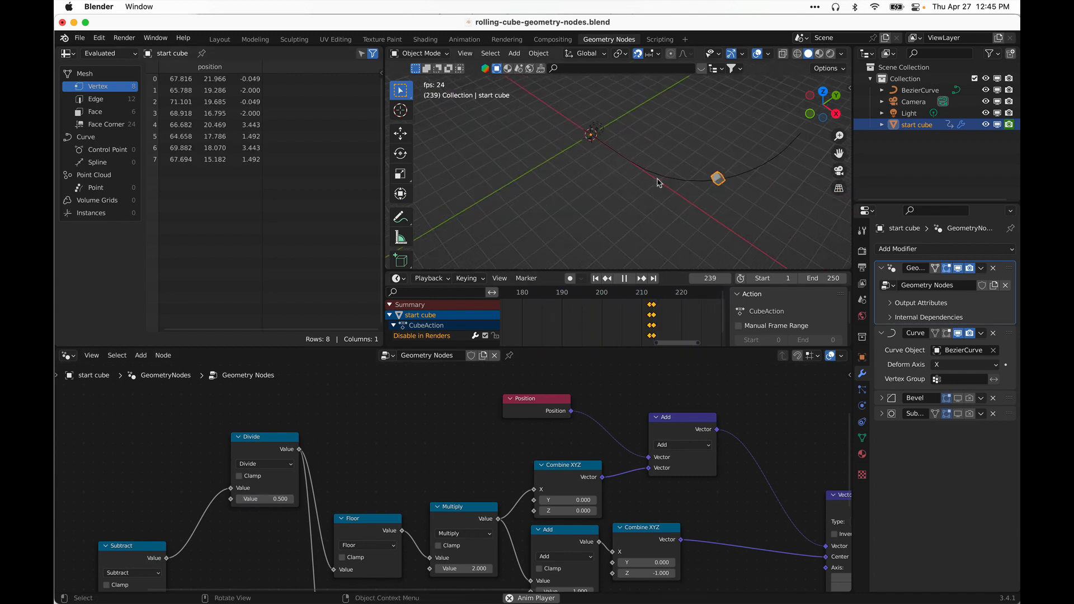
{"action": "middle_click_drag", "start_coordinate": [590, 168], "coordinate": [619, 204]}
{"action": "middle_click_drag", "start_coordinate": [682, 183], "coordinate": [595, 183]}
{"action": "key", "text": "space"}
- Frame the start cube in the viewport and examine how it sits on the curve from above and from the side
{"action": "scroll", "coordinate": [563, 186], "scroll_direction": "up", "scroll_amount": 5}
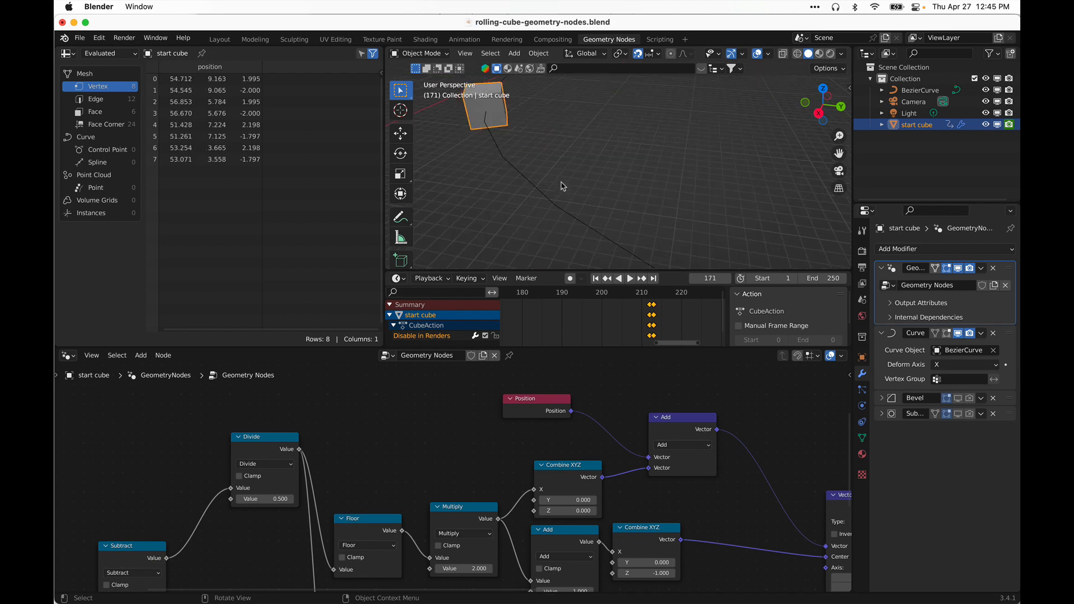
{"action": "scroll", "coordinate": [563, 186], "scroll_direction": "up", "scroll_amount": 5}
{"action": "middle_click_drag", "start_coordinate": [585, 215], "coordinate": [619, 231], "text": "shift"}
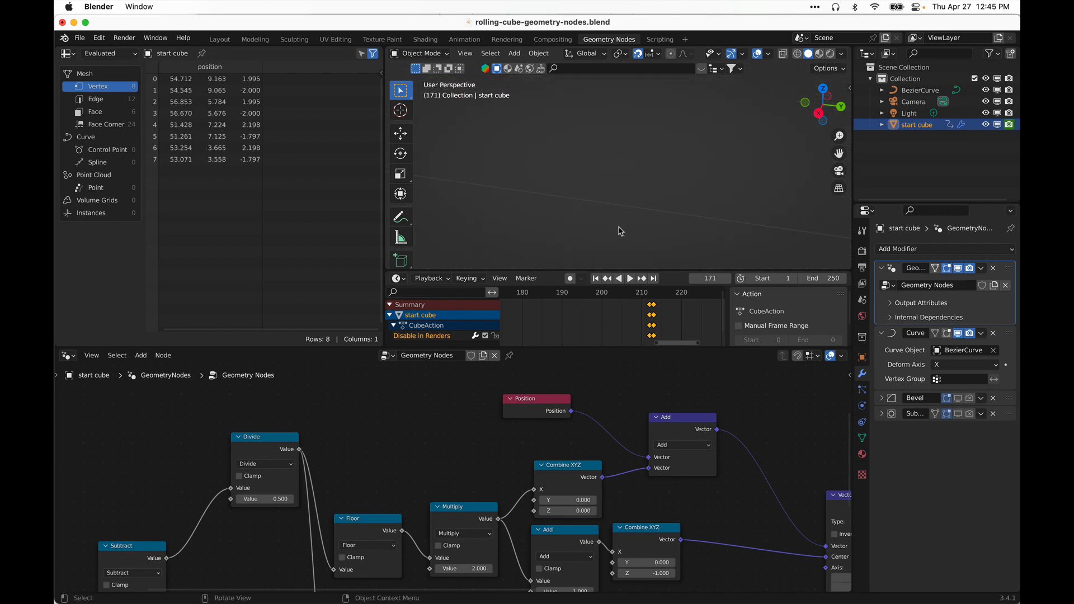
{"action": "key", "text": "q"}
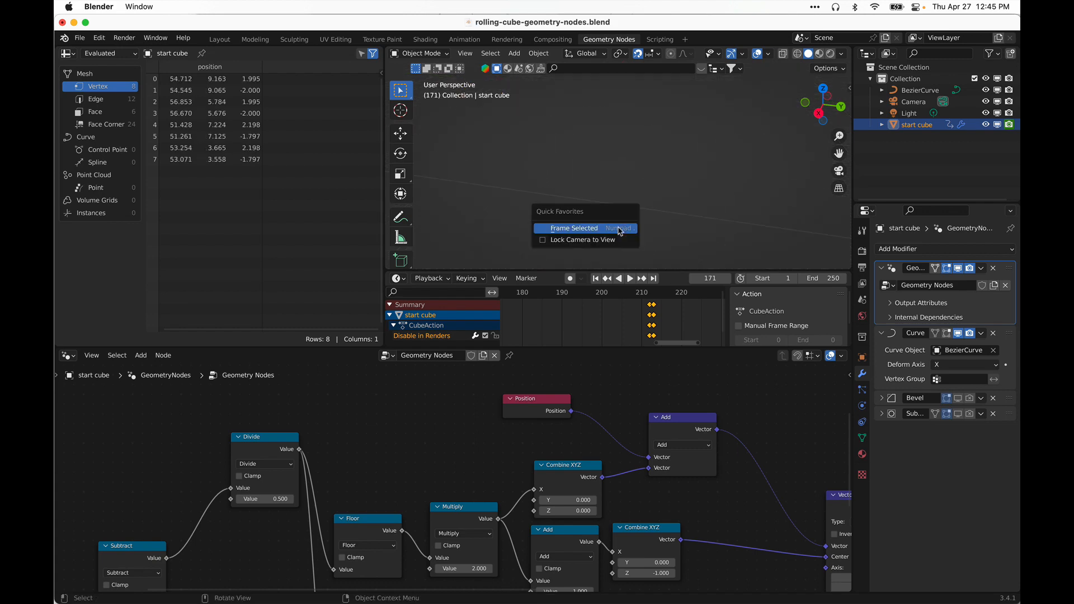
{"action": "left_click", "coordinate": [620, 230]}
{"action": "middle_click_drag", "start_coordinate": [617, 227], "coordinate": [584, 72]}
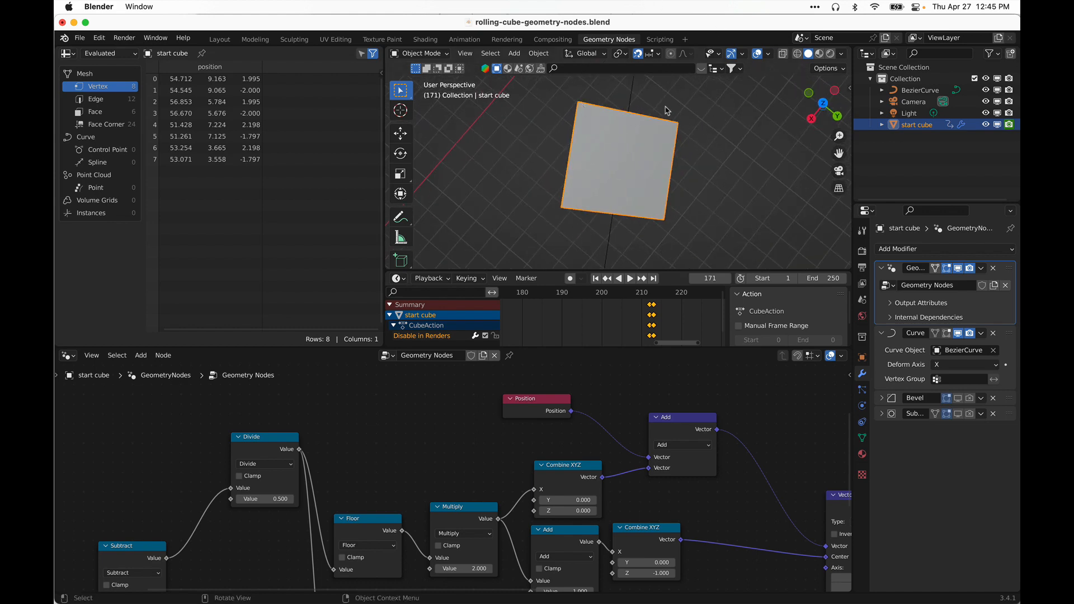
{"action": "middle_click_drag", "start_coordinate": [520, 186], "coordinate": [625, 202]}
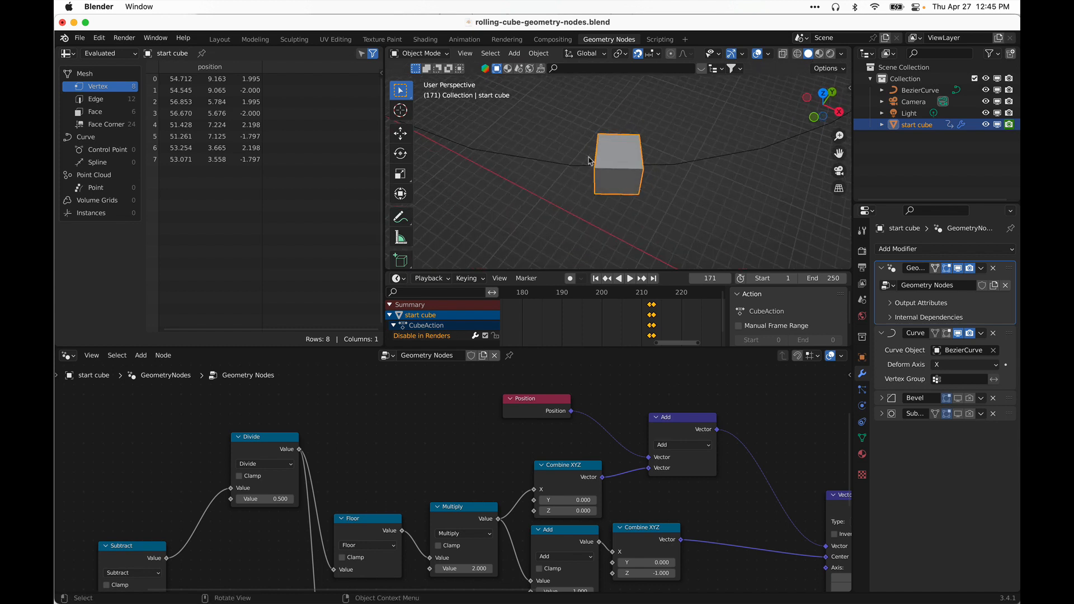
- Examine the paused cube's shape and orientation relative to the curve and floor grid from several angles
{"action": "middle_click_drag", "start_coordinate": [765, 174], "coordinate": [566, 176]}
{"action": "middle_click_drag", "start_coordinate": [730, 208], "coordinate": [658, 135]}
{"action": "scroll", "coordinate": [716, 248], "scroll_direction": "down", "scroll_amount": 2}
{"action": "scroll", "coordinate": [566, 188], "scroll_direction": "up", "scroll_amount": 3}
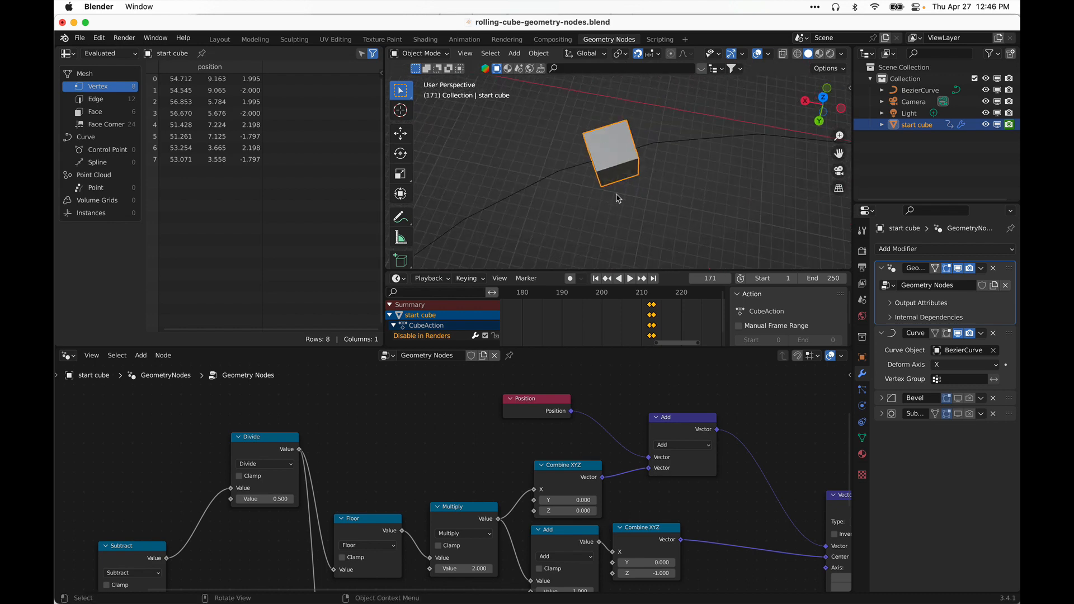
{"action": "middle_click_drag", "start_coordinate": [618, 198], "coordinate": [693, 175]}
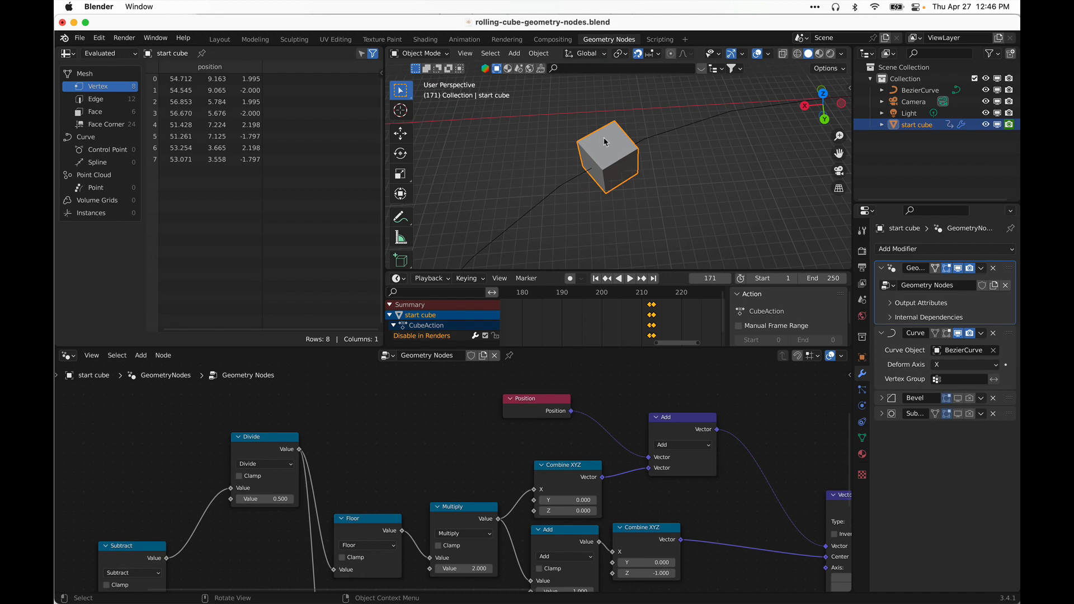
{"action": "mouse_move", "coordinate": [580, 158]}
{"action": "middle_mouse_down"}
{"action": "mouse_move", "coordinate": [584, 197]}
{"action": "mouse_move", "coordinate": [514, 189]}
{"action": "mouse_move", "coordinate": [667, 175]}
{"action": "mouse_move", "coordinate": [712, 186]}
{"action": "mouse_move", "coordinate": [543, 137]}
{"action": "mouse_move", "coordinate": [592, 154]}
{"action": "middle_mouse_up"}
{"action": "middle_click_drag", "start_coordinate": [728, 186], "coordinate": [525, 176]}
{"action": "scroll", "coordinate": [589, 185], "scroll_direction": "up", "scroll_amount": 4}
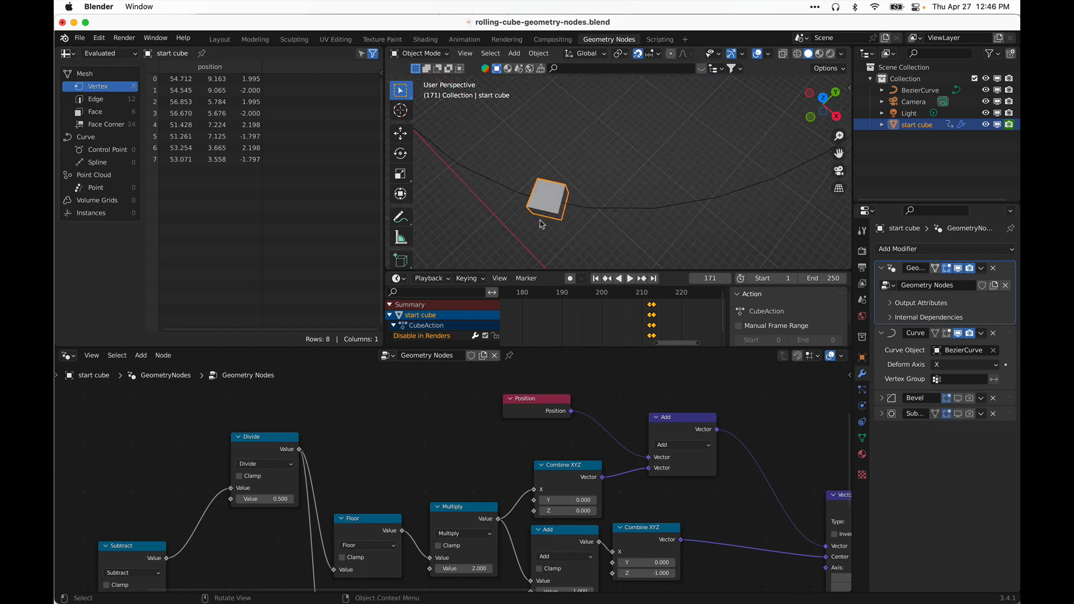
{"action": "middle_click_drag", "start_coordinate": [542, 222], "coordinate": [603, 207]}
{"action": "scroll", "coordinate": [607, 231], "scroll_direction": "up", "scroll_amount": 1}
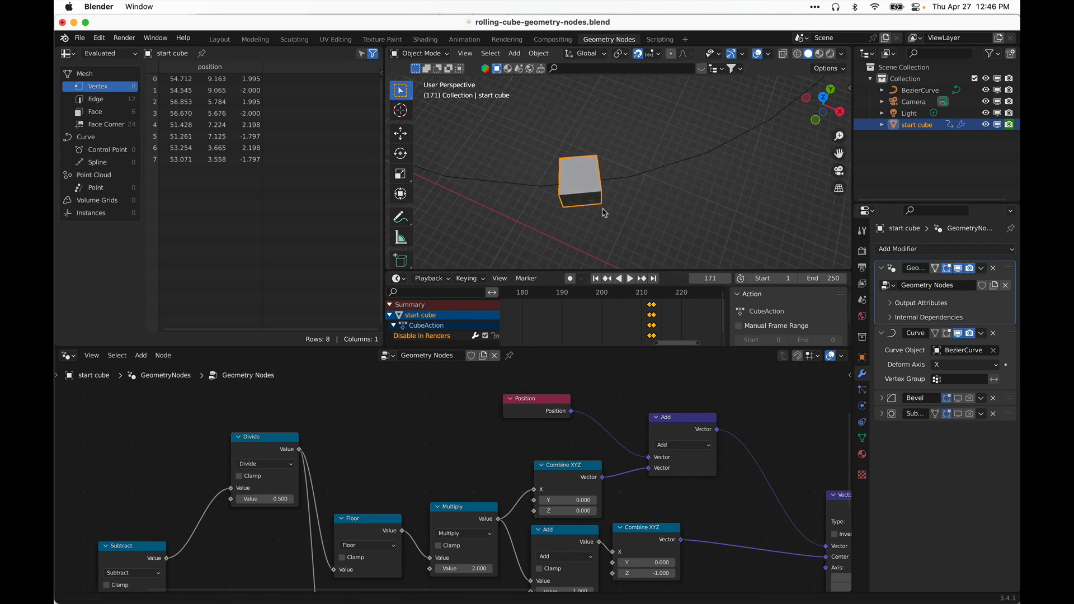
{"action": "scroll", "coordinate": [600, 209], "scroll_direction": "down", "scroll_amount": 4}
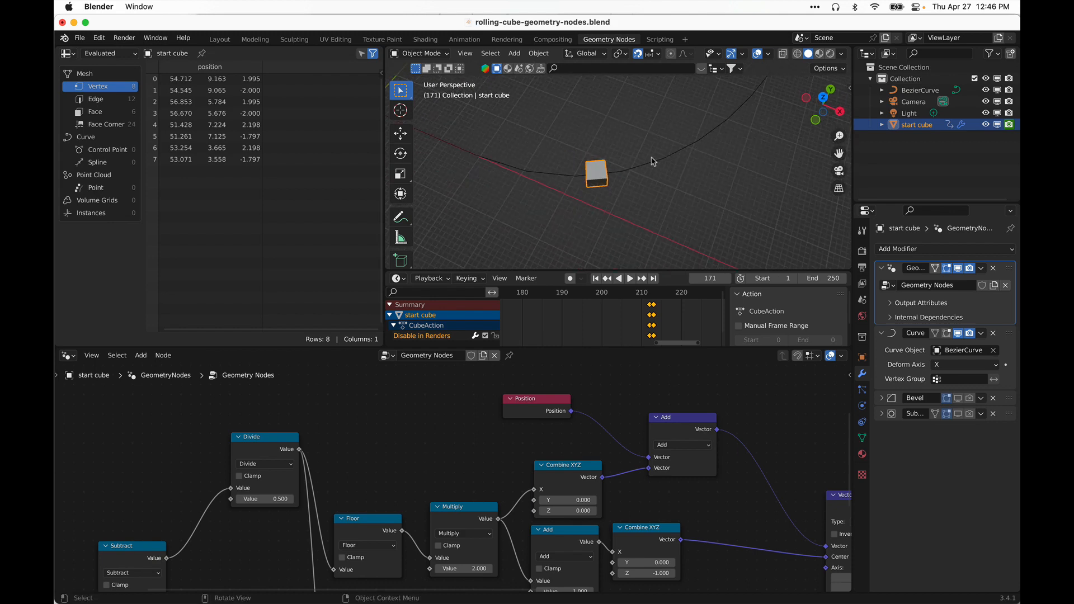
- Play the animation briefly, stop it at frame 7, and view the cube at the start of the whole curve
{"action": "middle_click_drag", "start_coordinate": [652, 161], "coordinate": [677, 222]}
{"action": "scroll", "coordinate": [615, 214], "scroll_direction": "up", "scroll_amount": 2}
{"action": "key", "text": "space"}
{"action": "key", "text": "space"}
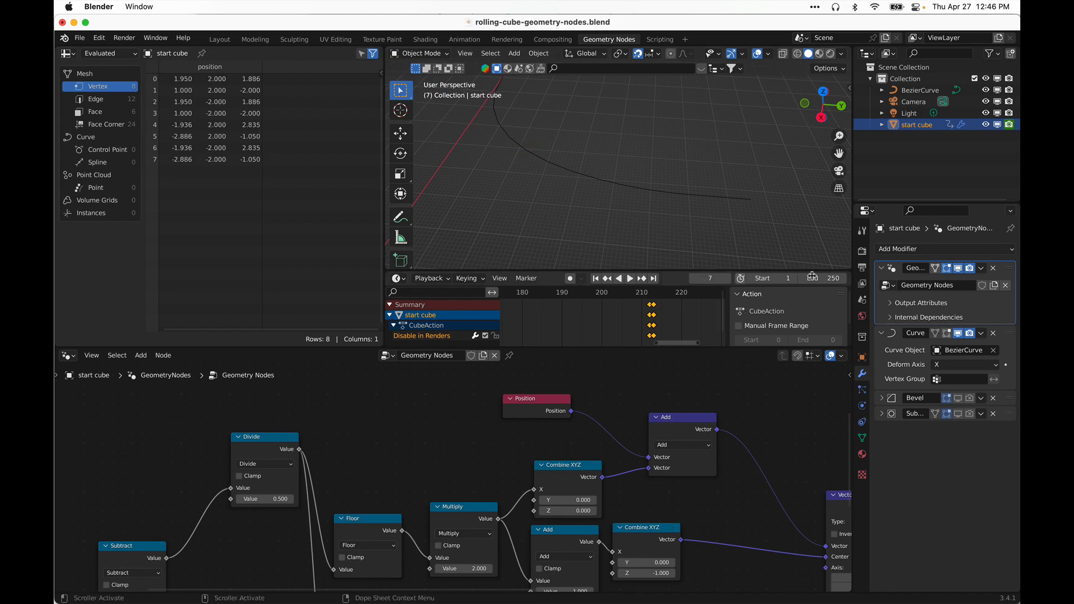
{"action": "middle_click_drag", "start_coordinate": [576, 202], "coordinate": [610, 190]}
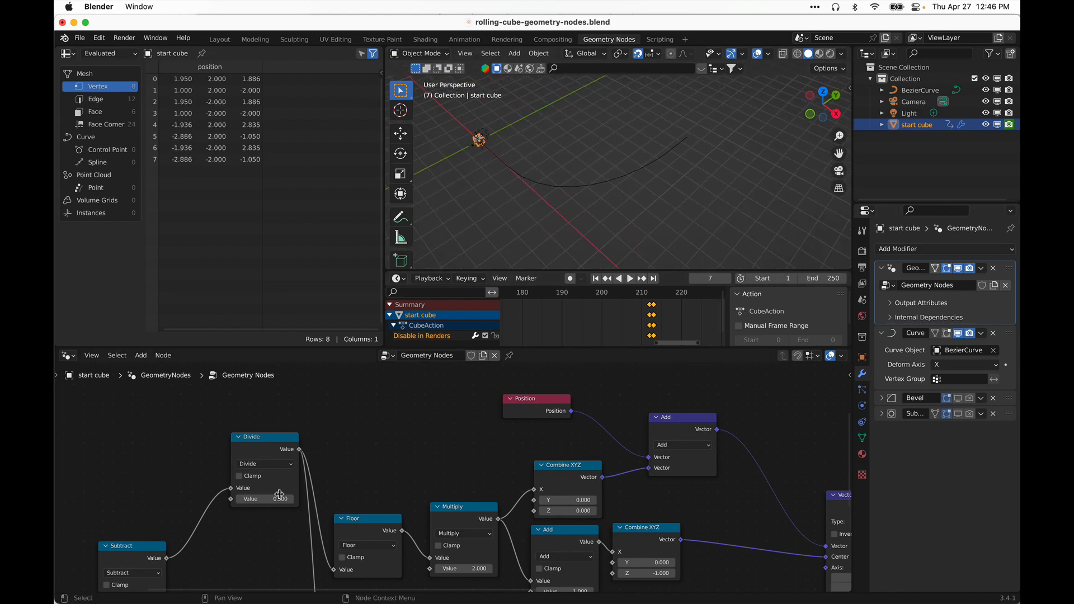
- Set the divisor of the Divide node that follows Subtract to 0.25
{"action": "left_click_drag", "start_coordinate": [280, 495], "coordinate": [285, 502]}
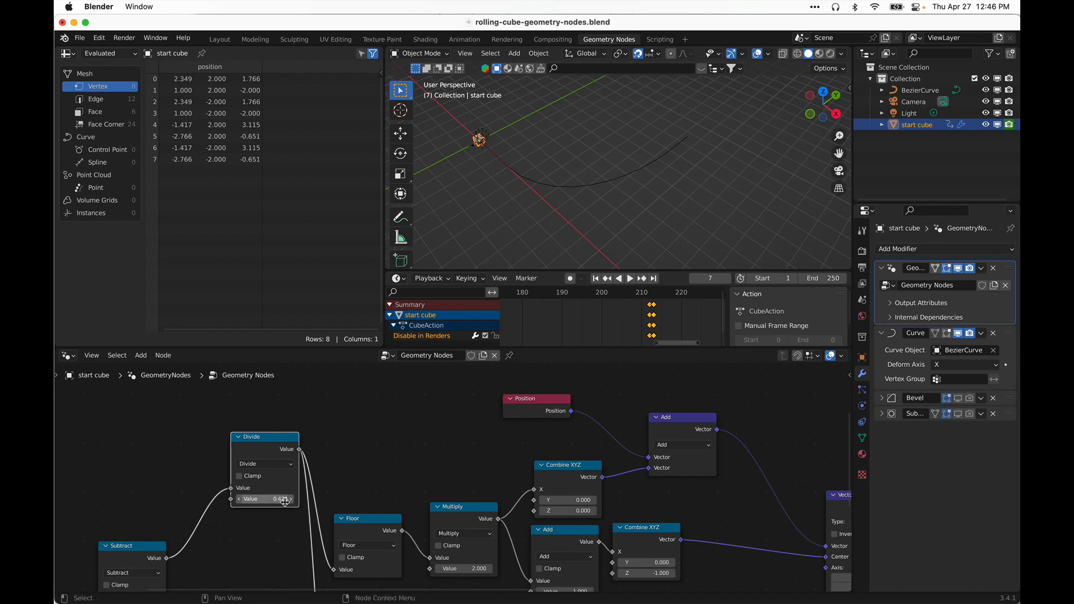
{"action": "left_click", "coordinate": [278, 500]}
{"action": "type", "text": ".2"}
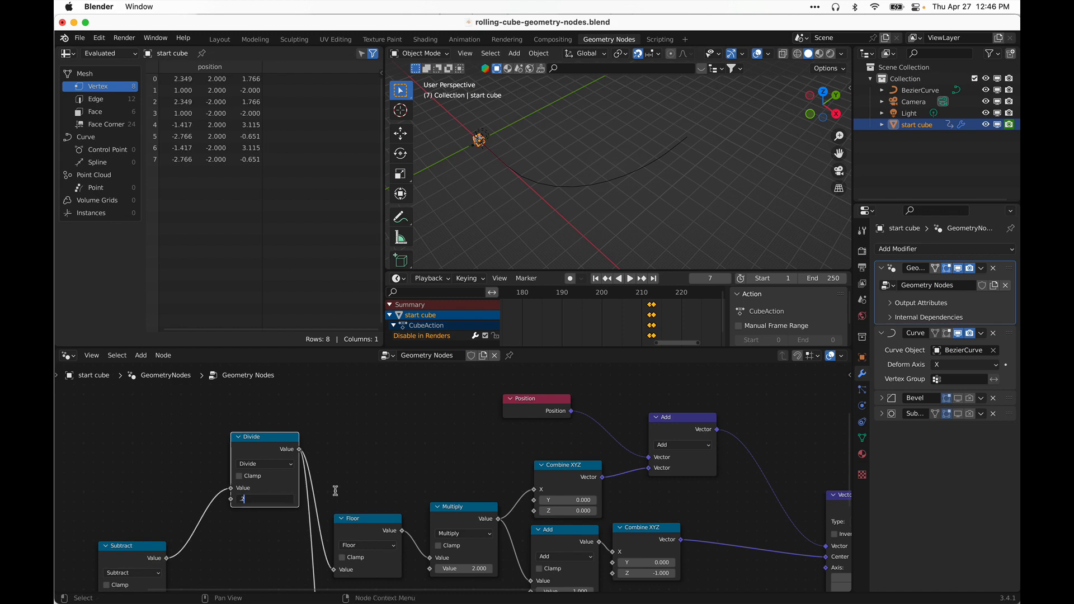
{"action": "type", "text": "5"}
{"action": "key", "text": "Return"}
- Play the animation, watch the cube roll along the curve from several angles, and pause at frame 207
{"action": "scroll", "coordinate": [492, 220], "scroll_direction": "up", "scroll_amount": 3}
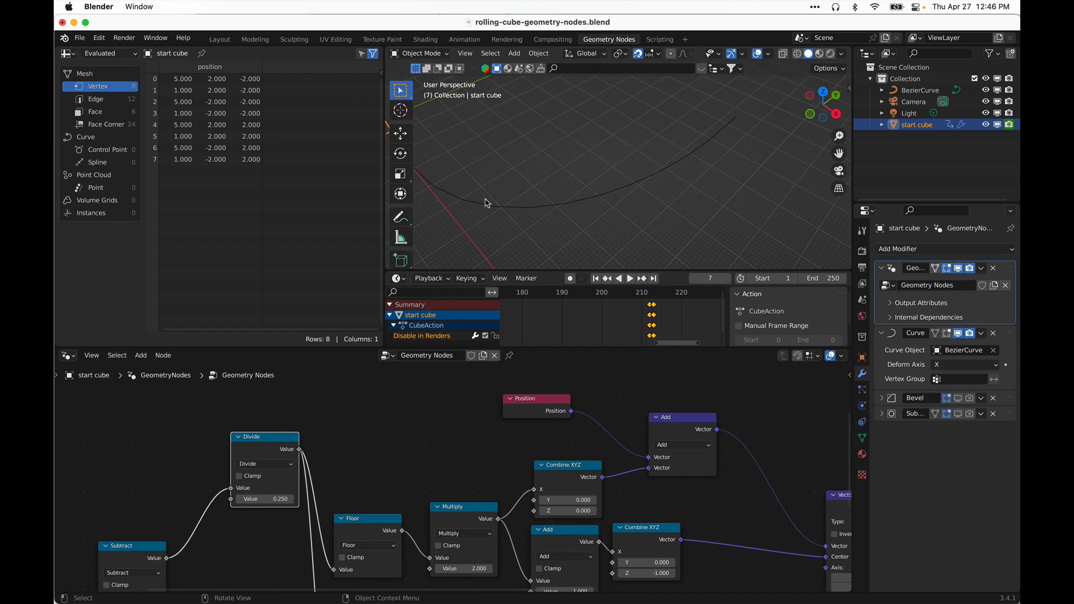
{"action": "middle_click_drag", "start_coordinate": [486, 203], "coordinate": [520, 187]}
{"action": "key", "text": "space"}
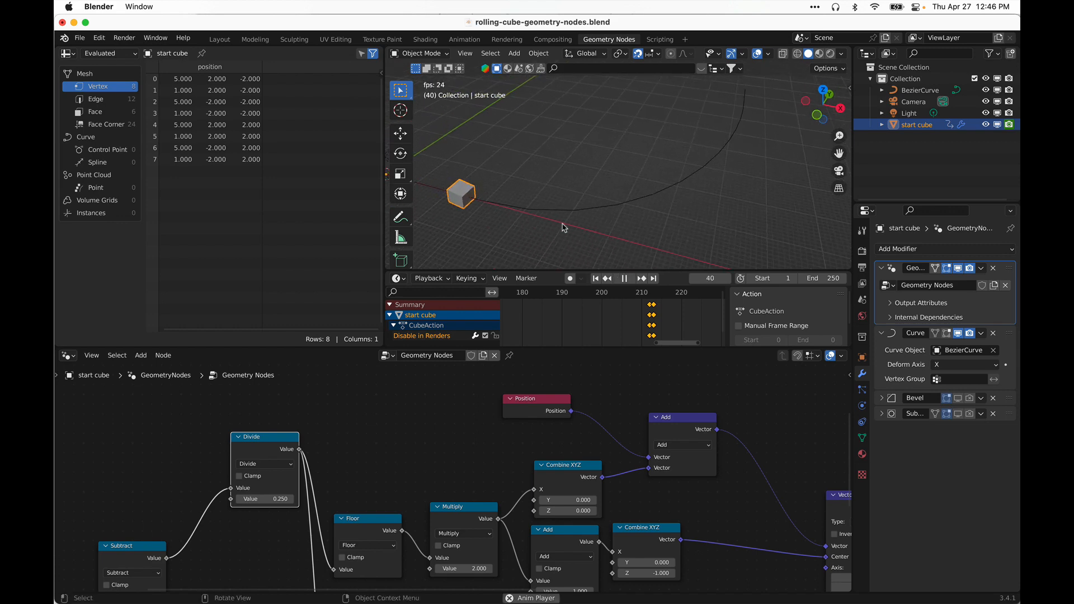
{"action": "middle_click_drag", "start_coordinate": [564, 228], "coordinate": [581, 199]}
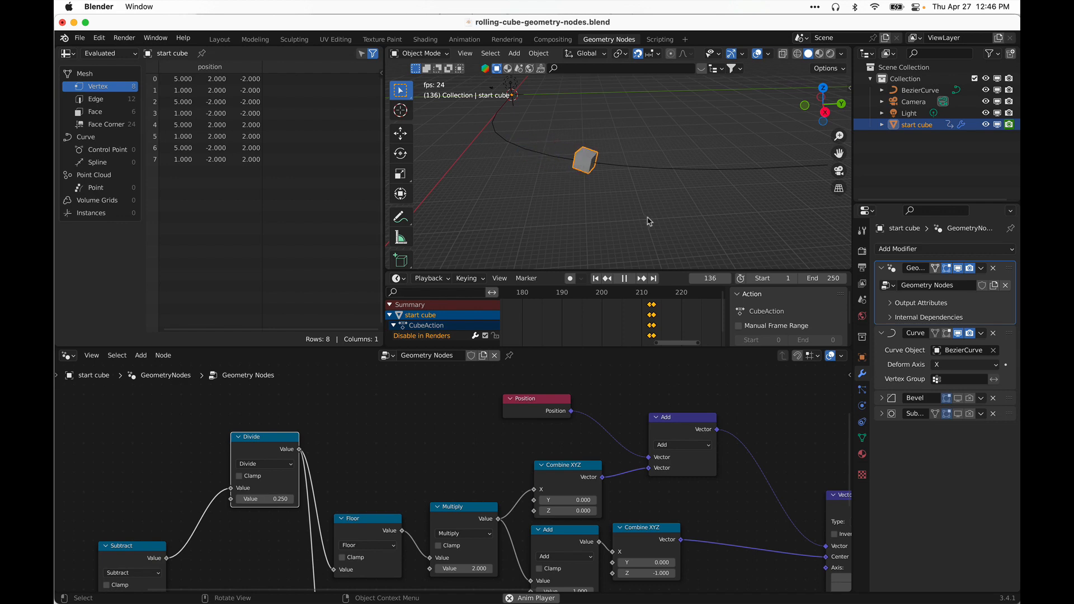
{"action": "middle_click_drag", "start_coordinate": [745, 230], "coordinate": [693, 220]}
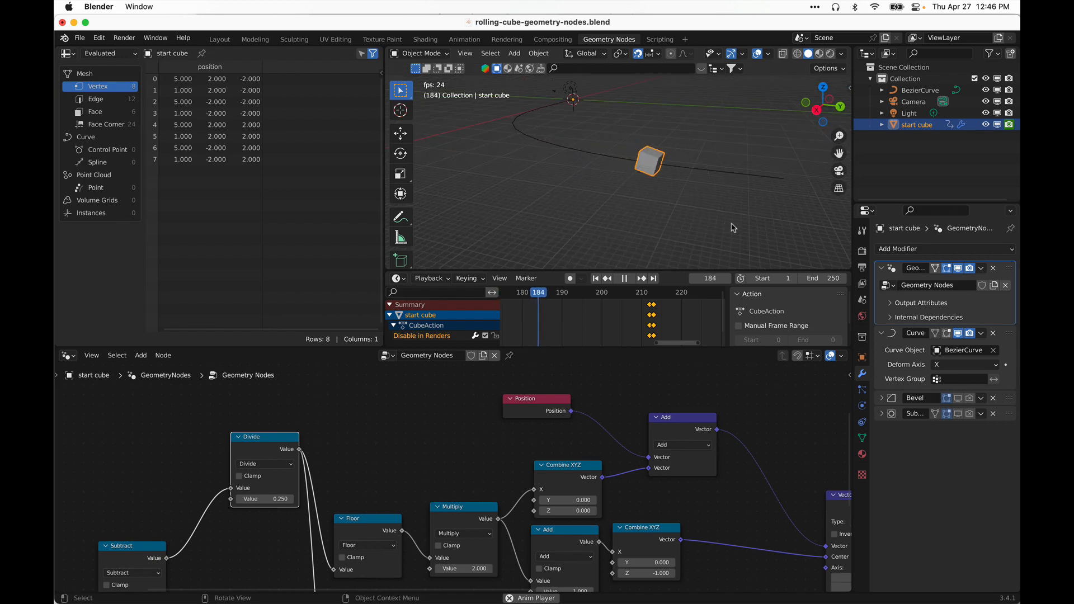
{"action": "key", "text": "space"}
- Select BezierCurve, enter Edit Mode, and inspect the control points and handles near the curve's end
{"action": "middle_click_drag", "start_coordinate": [769, 196], "coordinate": [643, 178]}
{"action": "left_click", "coordinate": [647, 177]}
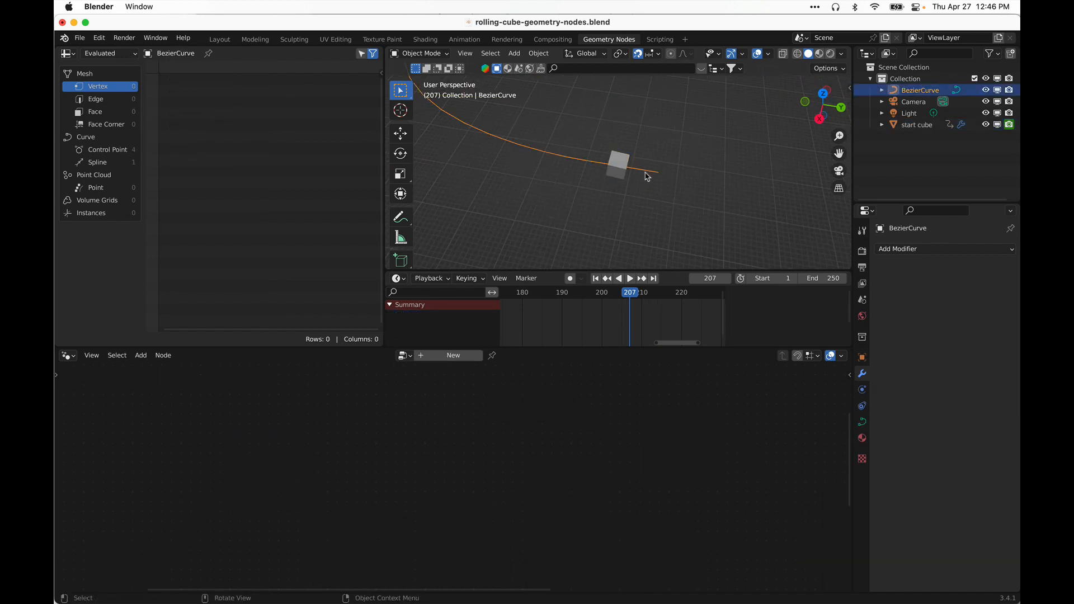
{"action": "key", "text": "Tab"}
{"action": "left_click_drag", "start_coordinate": [714, 219], "coordinate": [583, 150]}
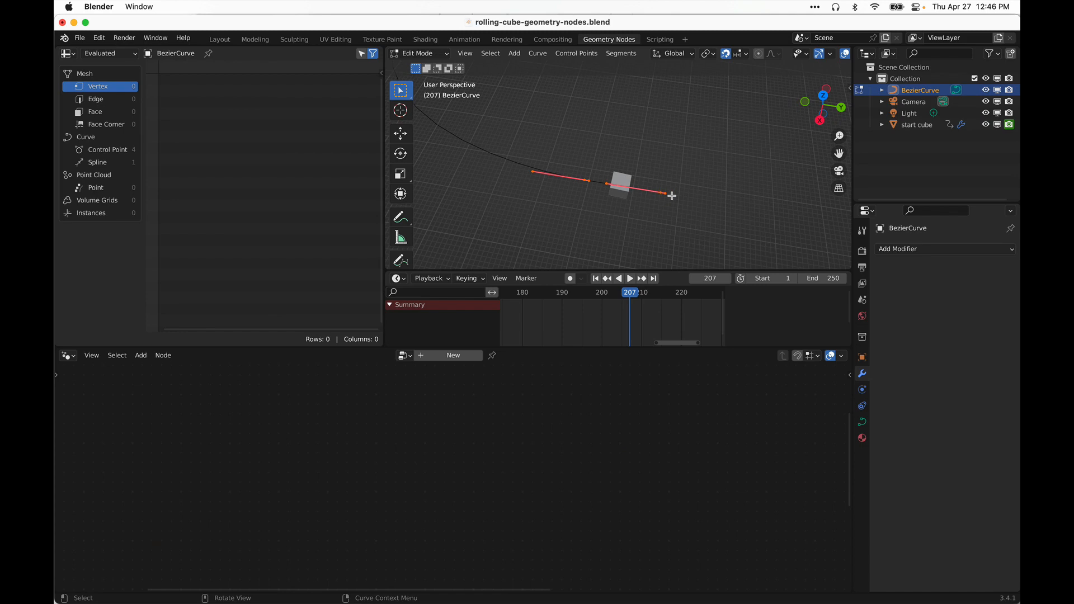
{"action": "left_click", "coordinate": [636, 213]}
{"action": "left_click", "coordinate": [583, 178]}
{"action": "left_click", "coordinate": [570, 169]}
{"action": "left_click", "coordinate": [583, 178]}
{"action": "middle_click_drag", "start_coordinate": [588, 198], "coordinate": [604, 216]}
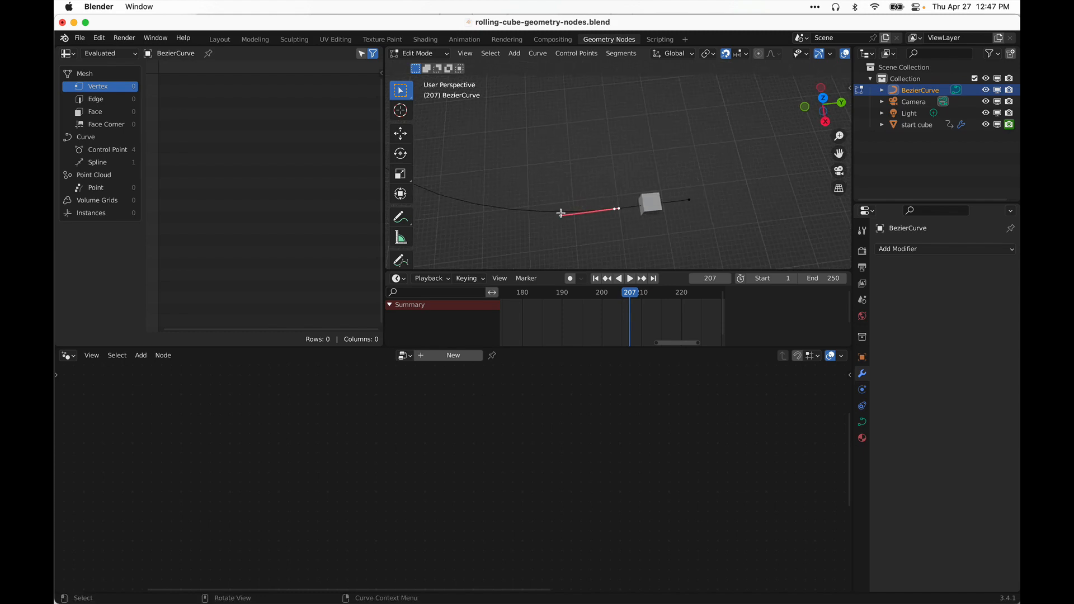
- Select the control point at the curve's far end to inspect its handles, and return to Object Mode
{"action": "left_click", "coordinate": [687, 200]}
{"action": "left_click_drag", "start_coordinate": [748, 227], "coordinate": [610, 179]}
{"action": "left_click", "coordinate": [613, 213], "text": "shift"}
{"action": "middle_click_drag", "start_coordinate": [672, 230], "coordinate": [658, 211]}
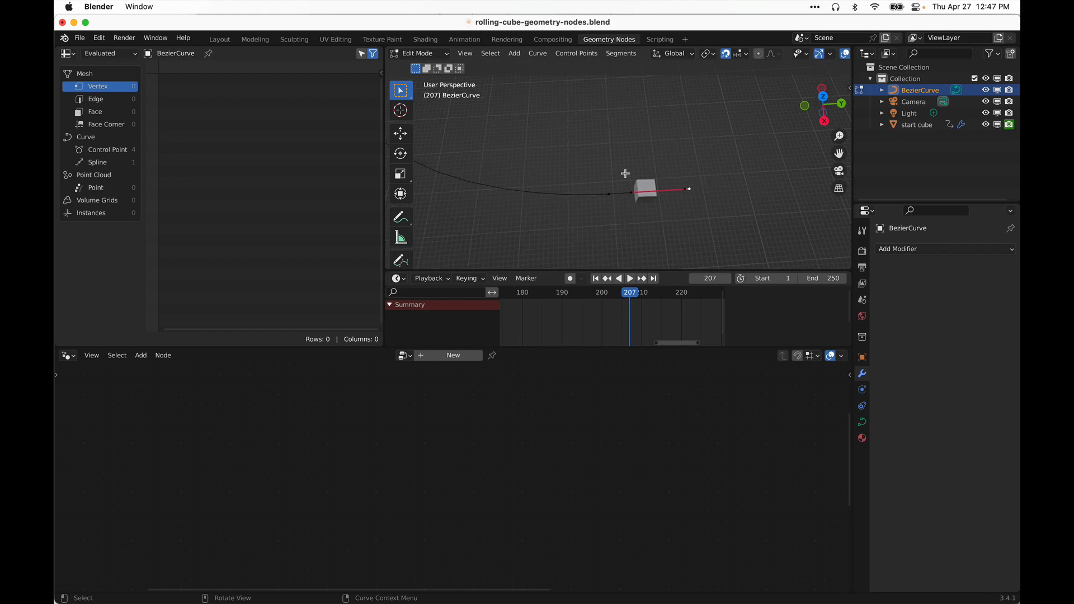
{"action": "key", "text": "Tab"}
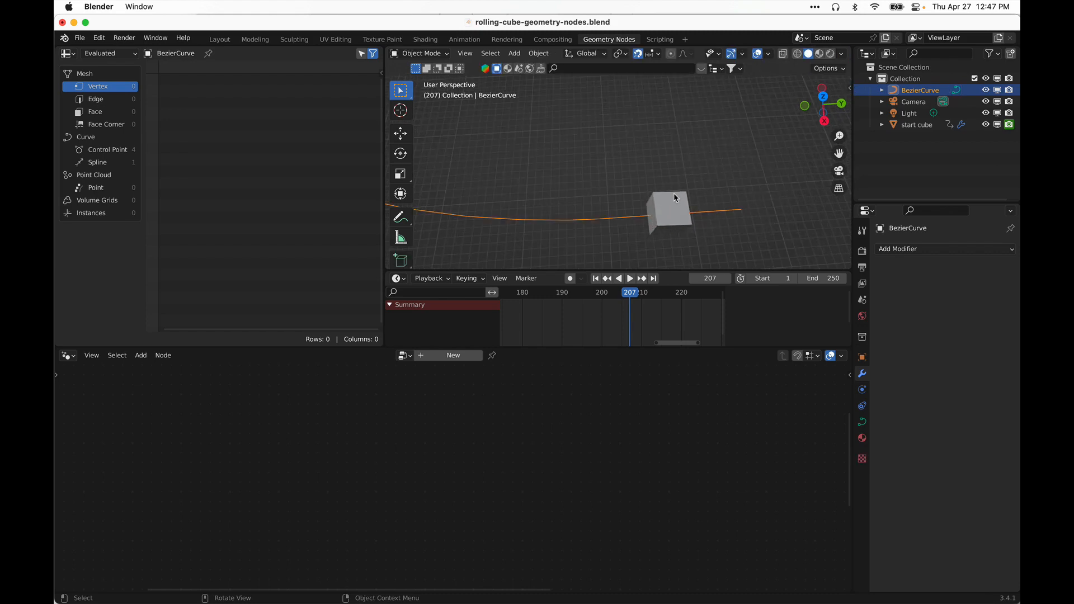
- Select the start cube, switch to the right orthographic view, and play the animation up to frame 217
{"action": "left_click", "coordinate": [674, 194]}
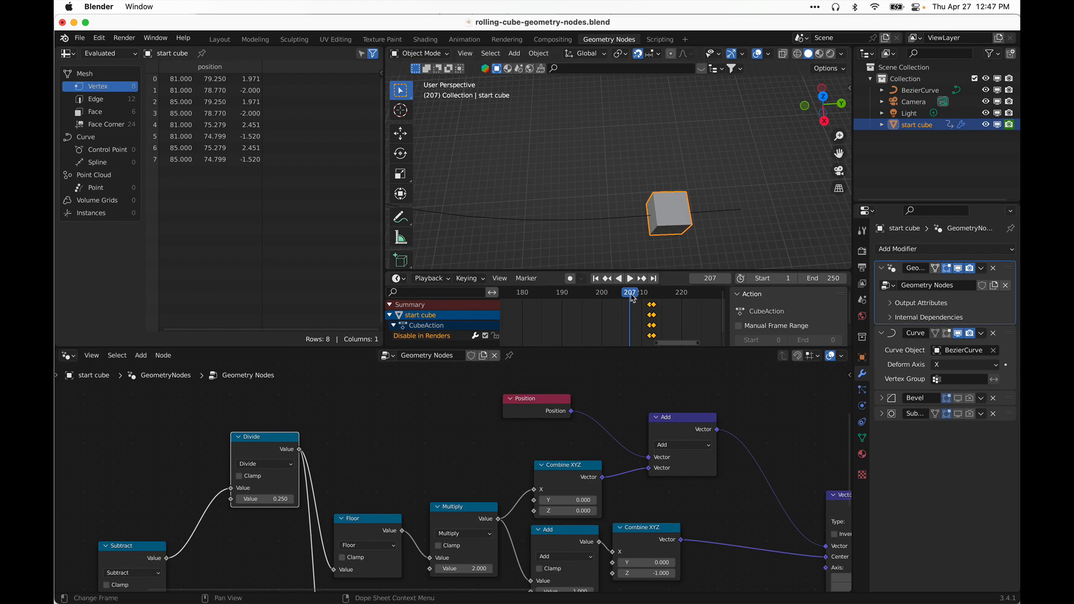
{"action": "middle_click_drag", "start_coordinate": [677, 241], "coordinate": [694, 190]}
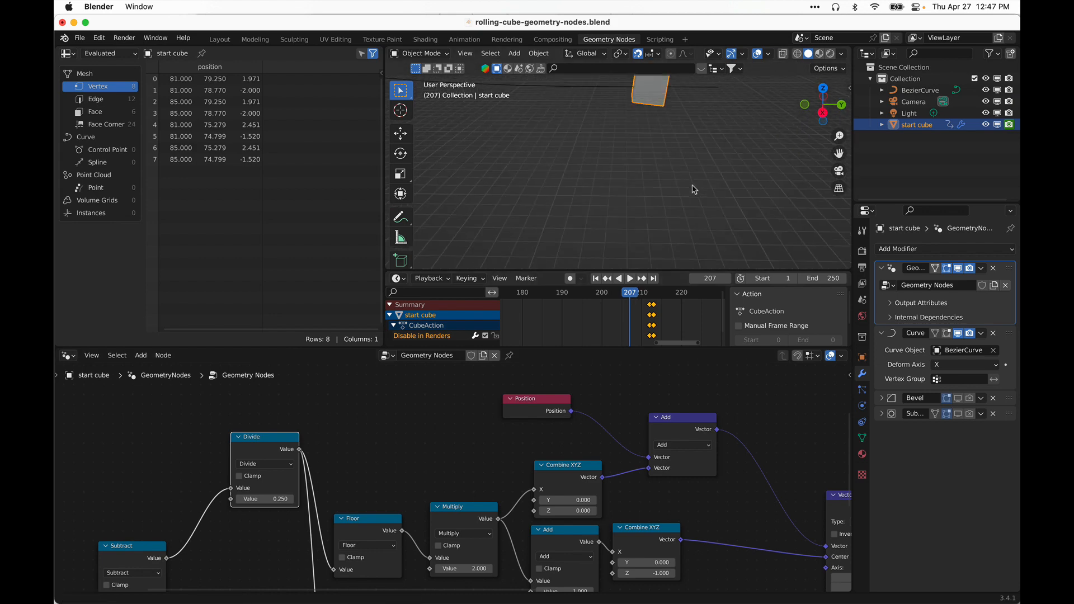
{"action": "left_click", "coordinate": [822, 112]}
{"action": "key", "text": "space"}
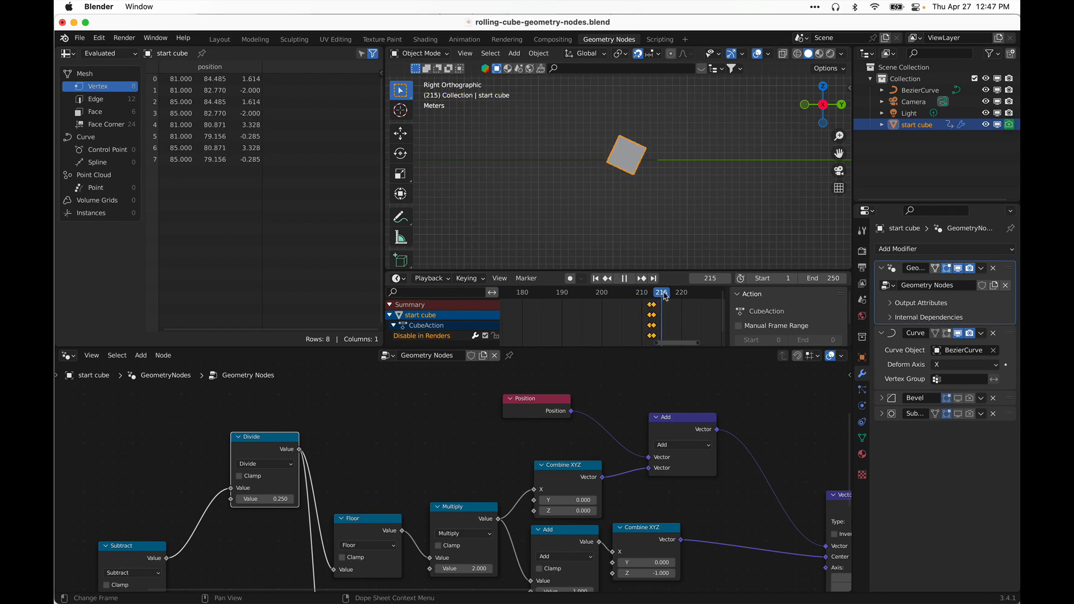
{"action": "key", "text": "space"}
{"action": "scroll", "coordinate": [693, 140], "scroll_direction": "up", "scroll_amount": 7}
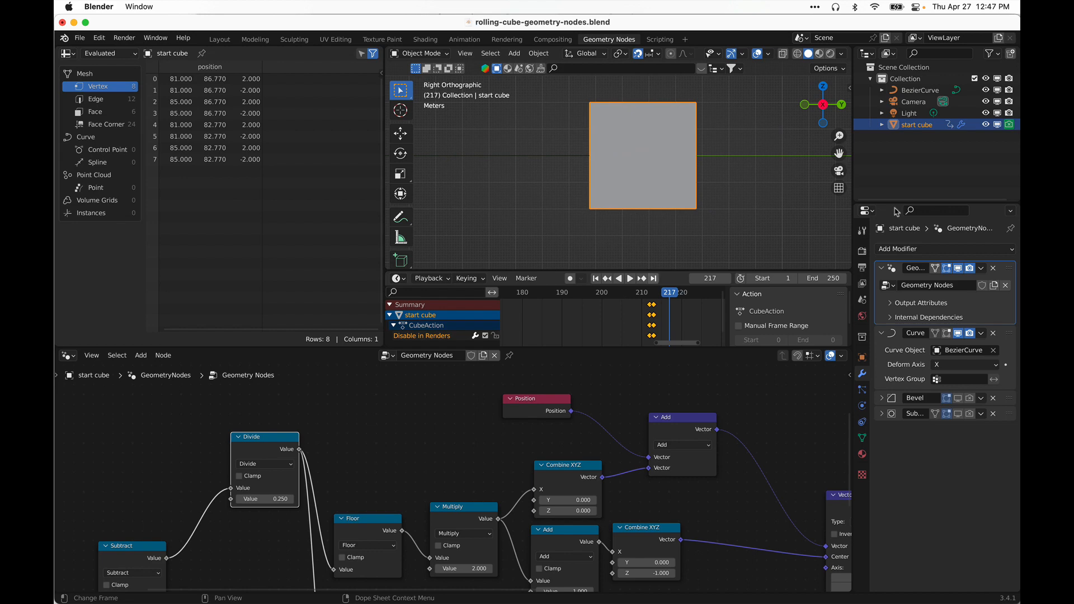
- Remove the keyframes from the start cube's Disable in Renders property
{"action": "right_click", "coordinate": [1009, 124]}
{"action": "left_click", "coordinate": [976, 127]}
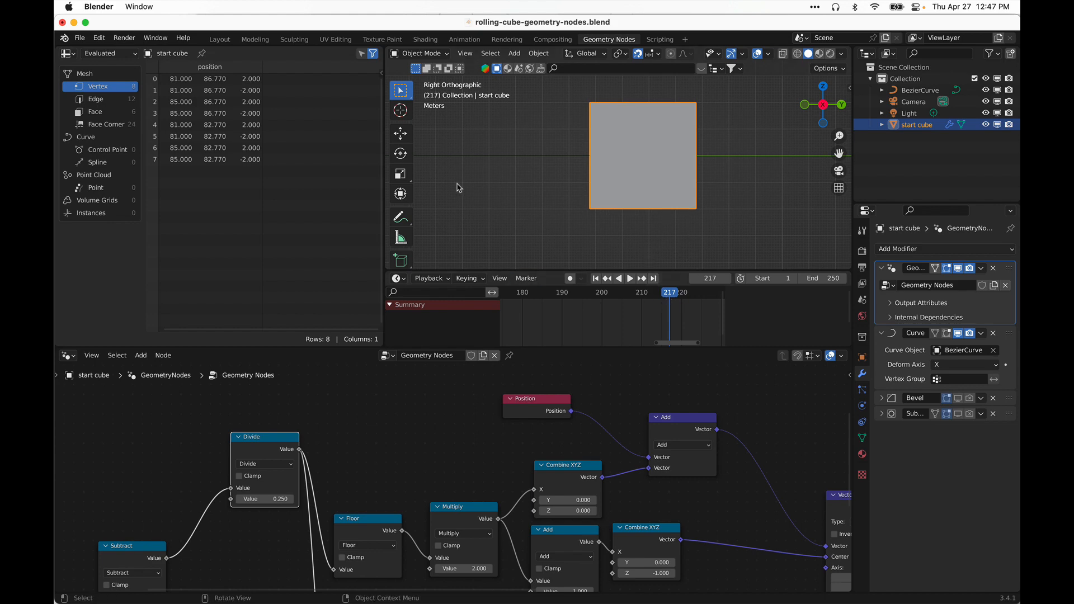
- Look over the node tree from Scene Time through the Floor, Fraction and RGB Curves nodes to the Vector Rotate nodes
{"action": "scroll", "coordinate": [406, 418], "scroll_direction": "down", "scroll_amount": 1}
{"action": "scroll", "coordinate": [431, 434], "scroll_direction": "down", "scroll_amount": 1}
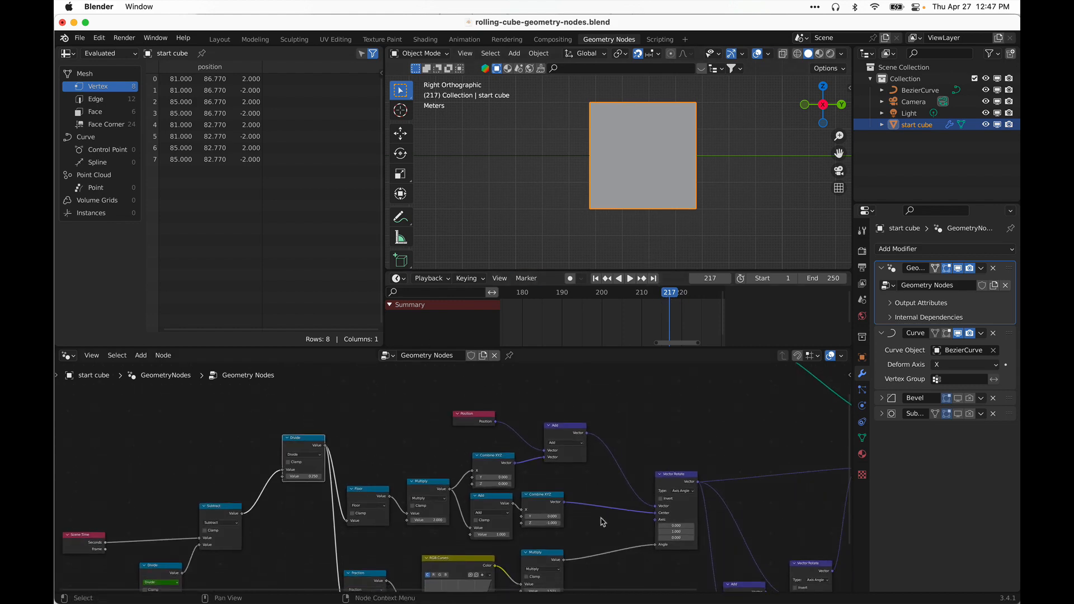
{"action": "scroll", "coordinate": [433, 524], "scroll_direction": "down", "scroll_amount": 1}
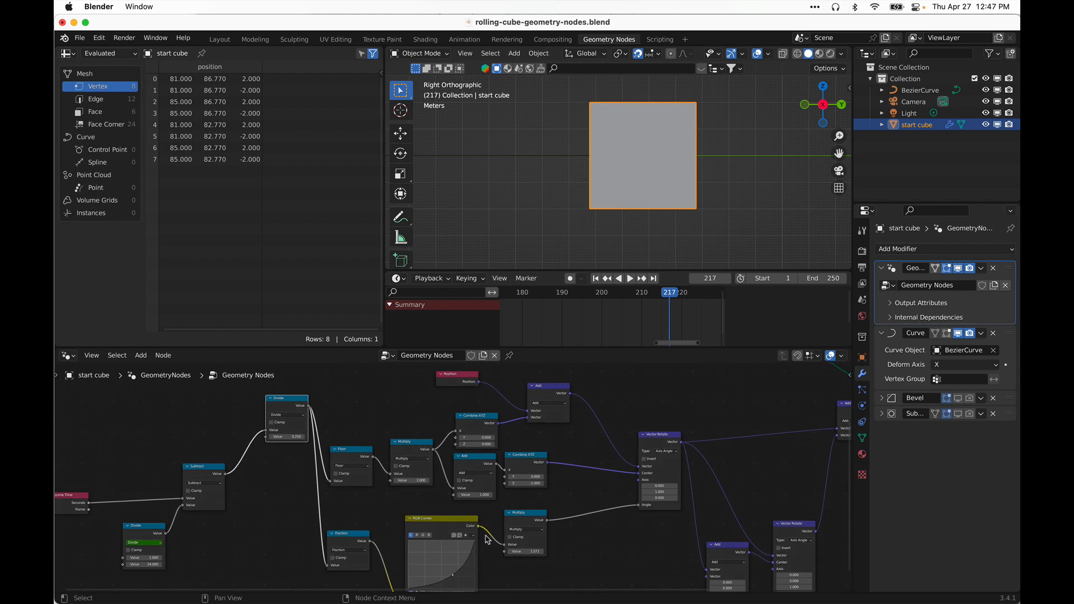
{"action": "scroll", "coordinate": [259, 509], "scroll_direction": "left", "scroll_amount": 3}
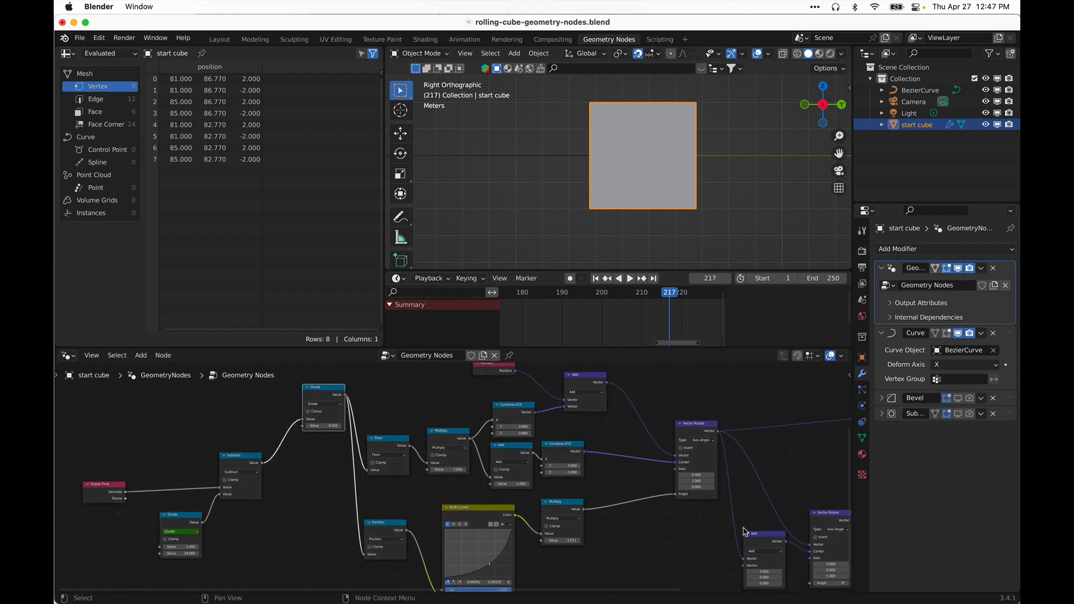
{"action": "scroll", "coordinate": [744, 532], "scroll_direction": "up", "scroll_amount": 5}
{"action": "scroll", "coordinate": [745, 531], "scroll_direction": "right", "scroll_amount": 5}
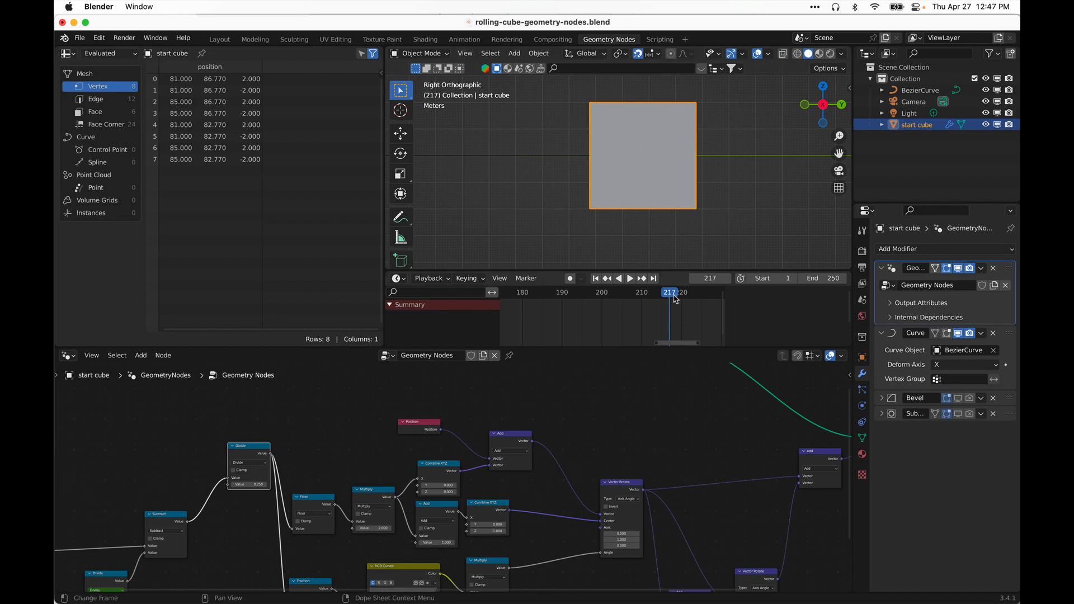
{"action": "key", "text": "space"}
{"action": "left_click_drag", "start_coordinate": [672, 299], "coordinate": [673, 300]}
{"action": "key", "text": "space"}
{"action": "scroll", "coordinate": [407, 533], "scroll_direction": "down", "scroll_amount": 3}
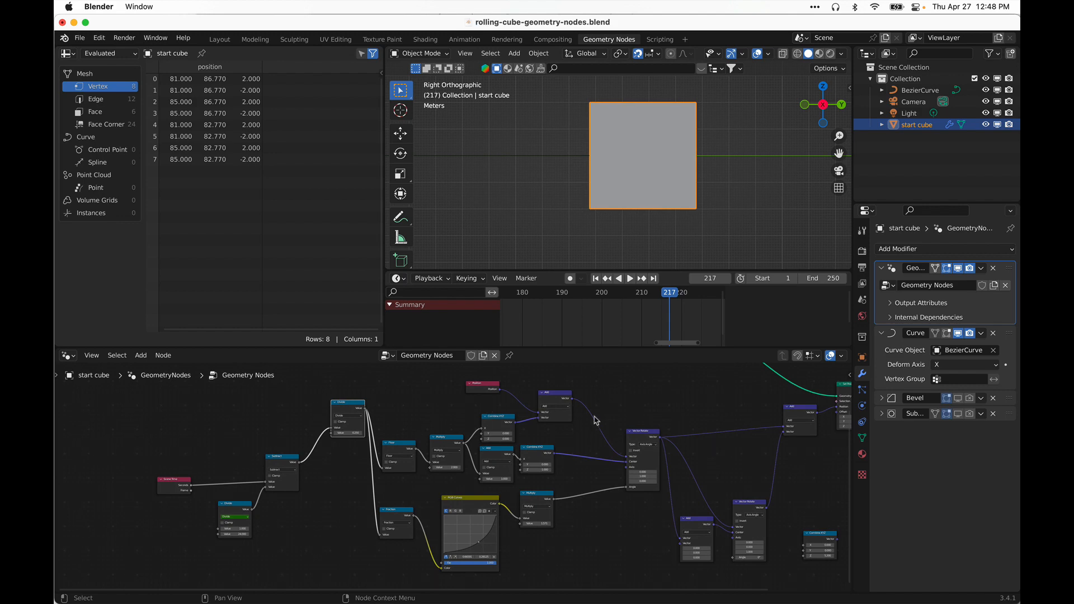
{"action": "middle_click_drag", "start_coordinate": [716, 432], "coordinate": [661, 449]}
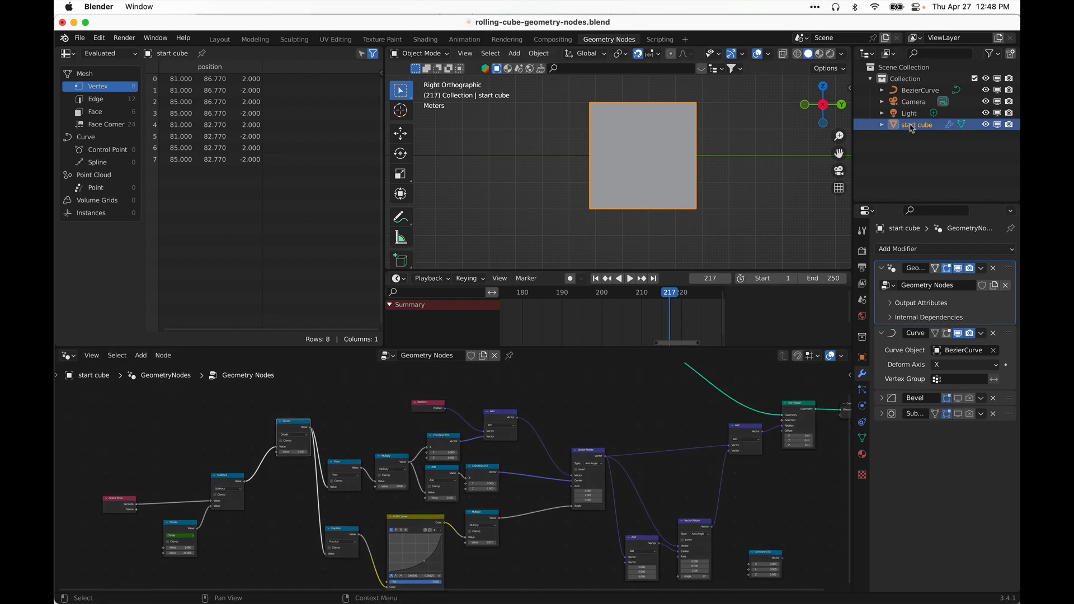
{"action": "key", "text": "shift+a"}
{"action": "mouse_move", "coordinate": [652, 147]}
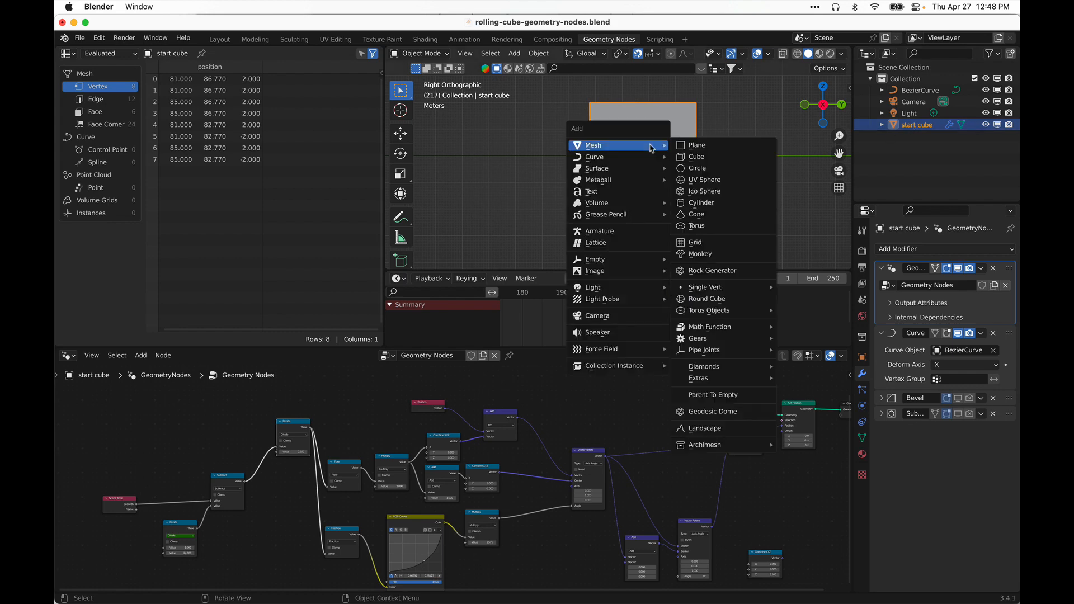
{"action": "key", "text": "Escape"}
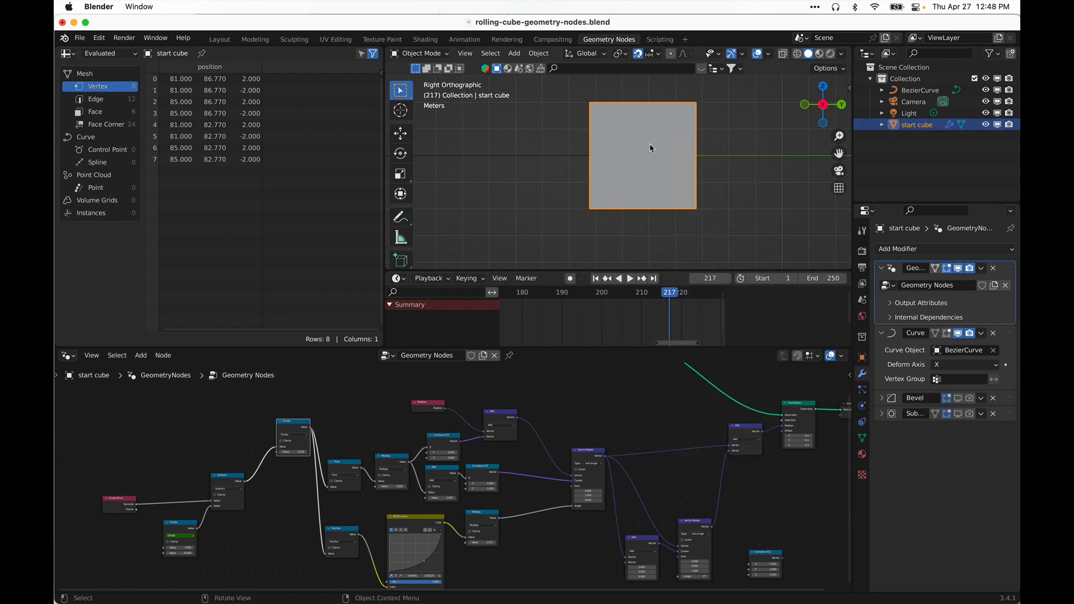
- Duplicate the start cube in place and rename the copy "end cube"
{"action": "key", "text": "shift+d"}
{"action": "key", "text": "Escape"}
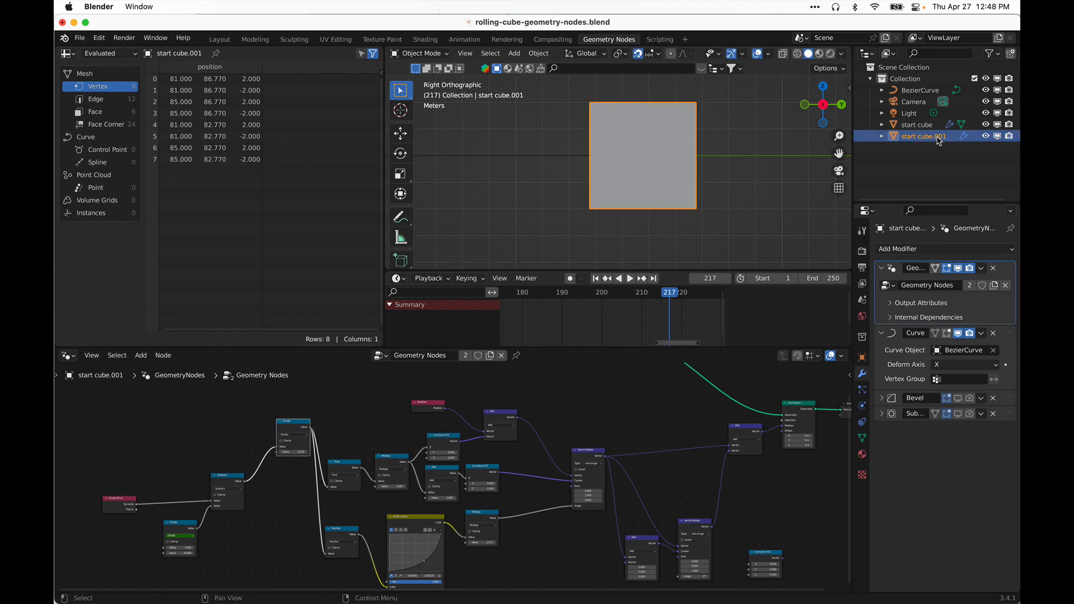
{"action": "double_click", "coordinate": [939, 137]}
{"action": "type", "text": "end"}
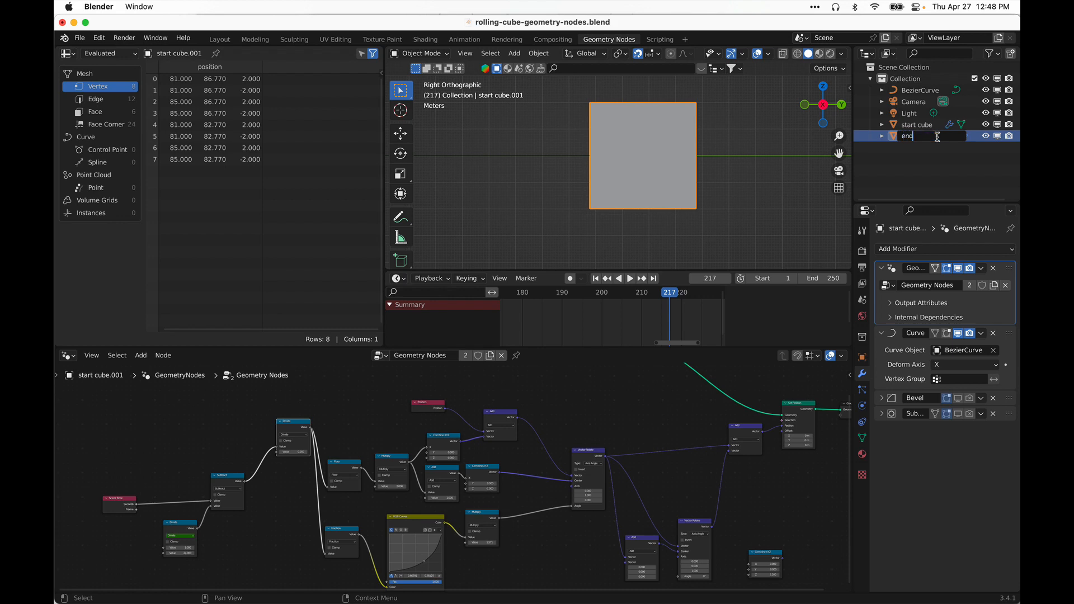
{"action": "type", "text": " cube"}
{"action": "key", "text": "Return"}
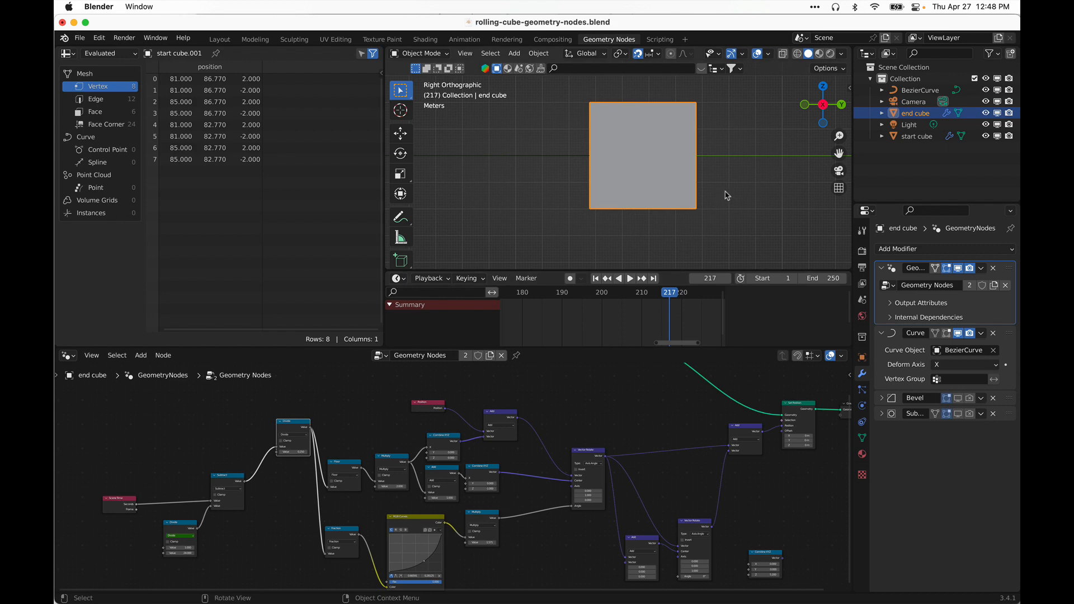
- Enable the end cube's Bevel and Subdivision modifiers in the viewport and renders, and set the subdivision render level to 3
{"action": "left_click", "coordinate": [880, 413]}
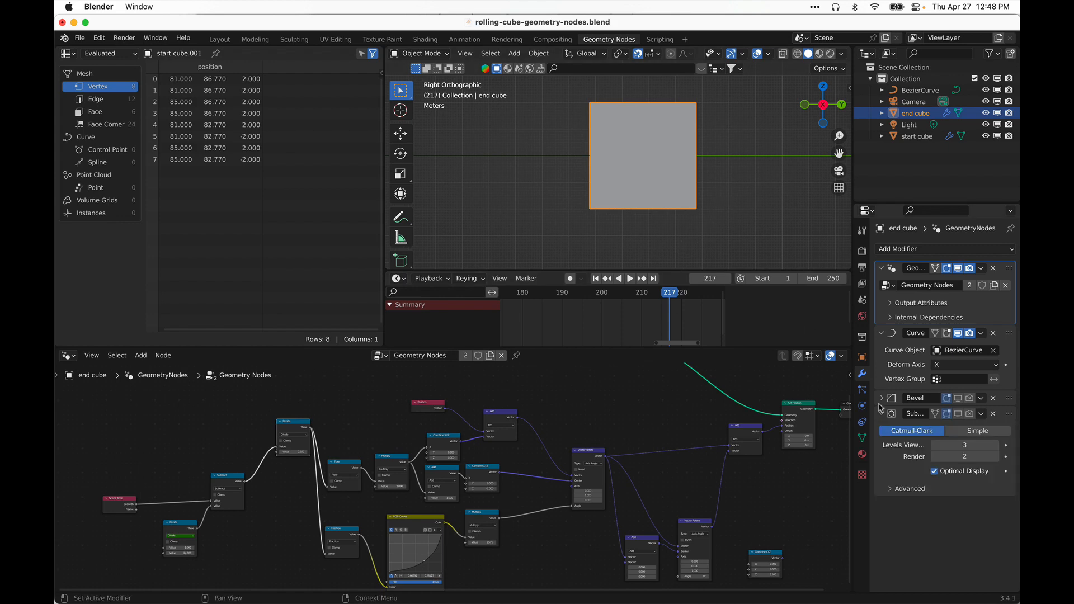
{"action": "left_click", "coordinate": [881, 398]}
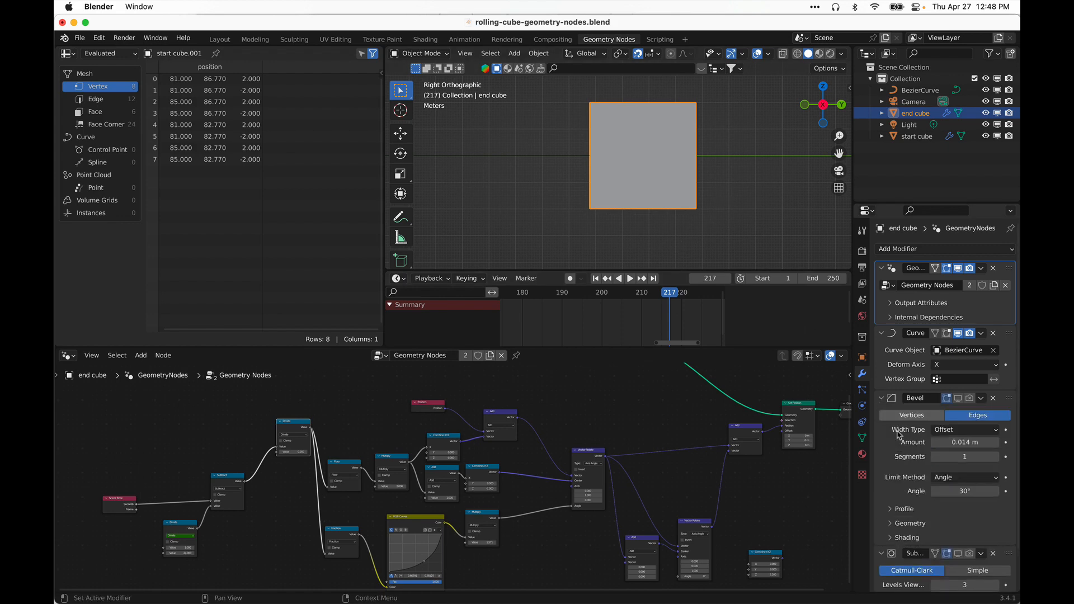
{"action": "left_click", "coordinate": [960, 399]}
{"action": "scroll", "coordinate": [961, 414], "scroll_direction": "down", "scroll_amount": 3}
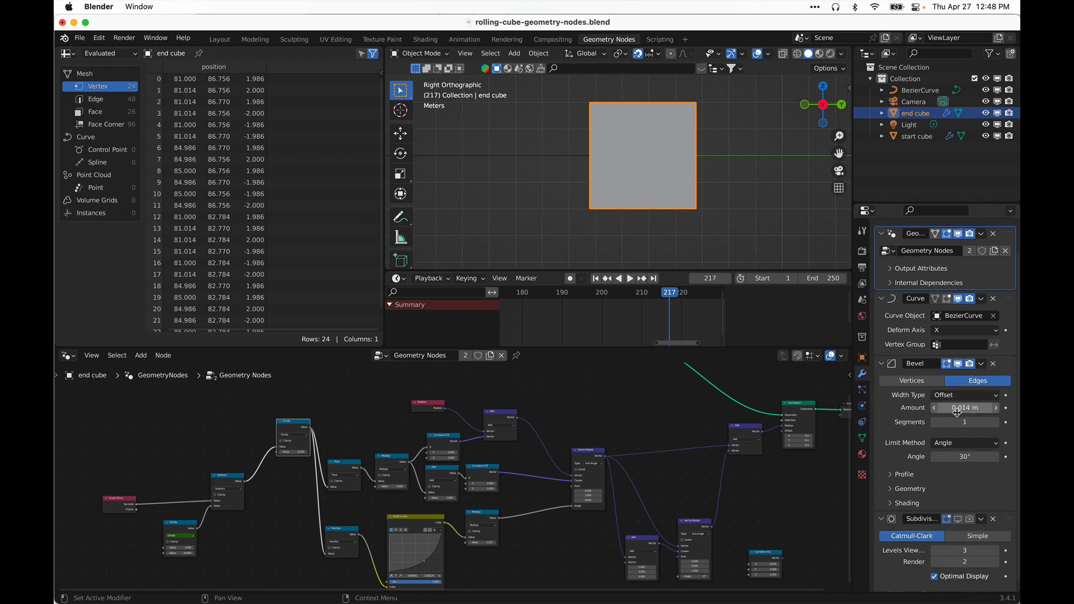
{"action": "left_click", "coordinate": [959, 509]}
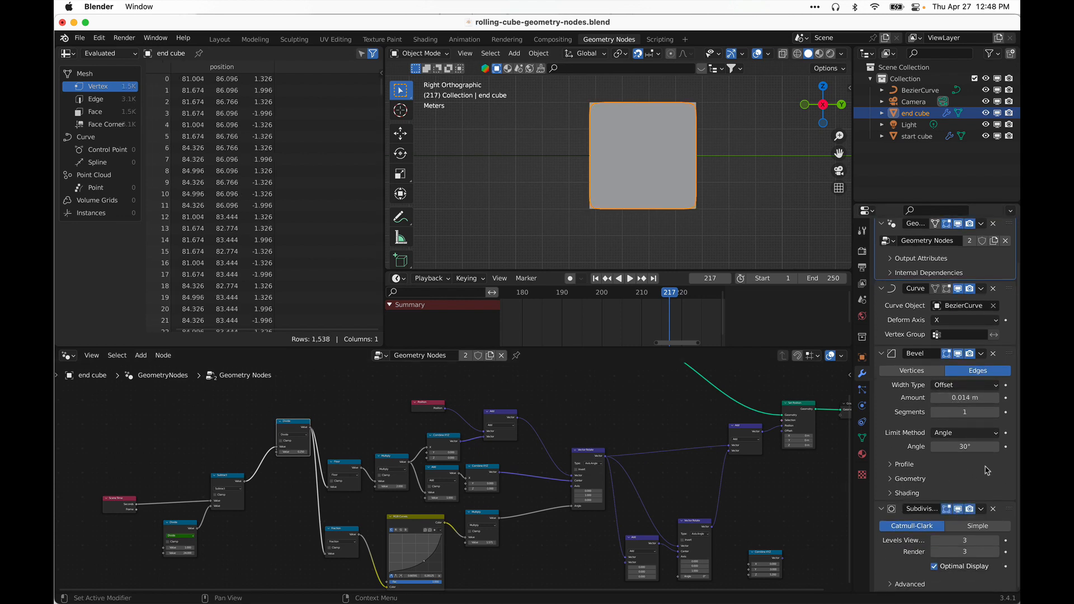
- Try applying the end cube's Subdivision modifier ahead of the others, and undo it
{"action": "left_click", "coordinate": [982, 509]}
{"action": "left_click", "coordinate": [968, 519]}
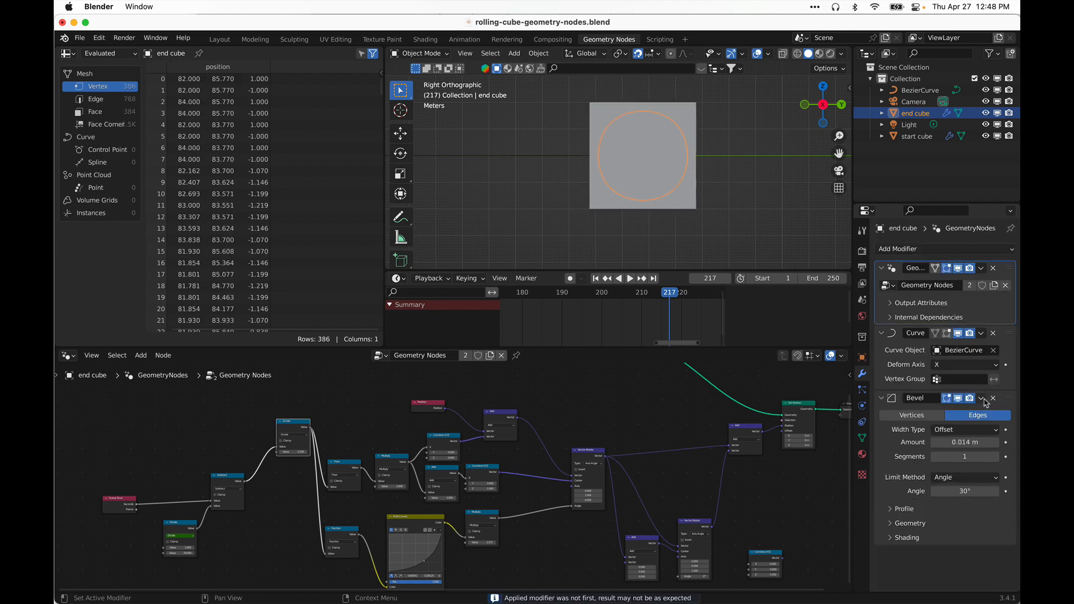
{"action": "left_click", "coordinate": [982, 399]}
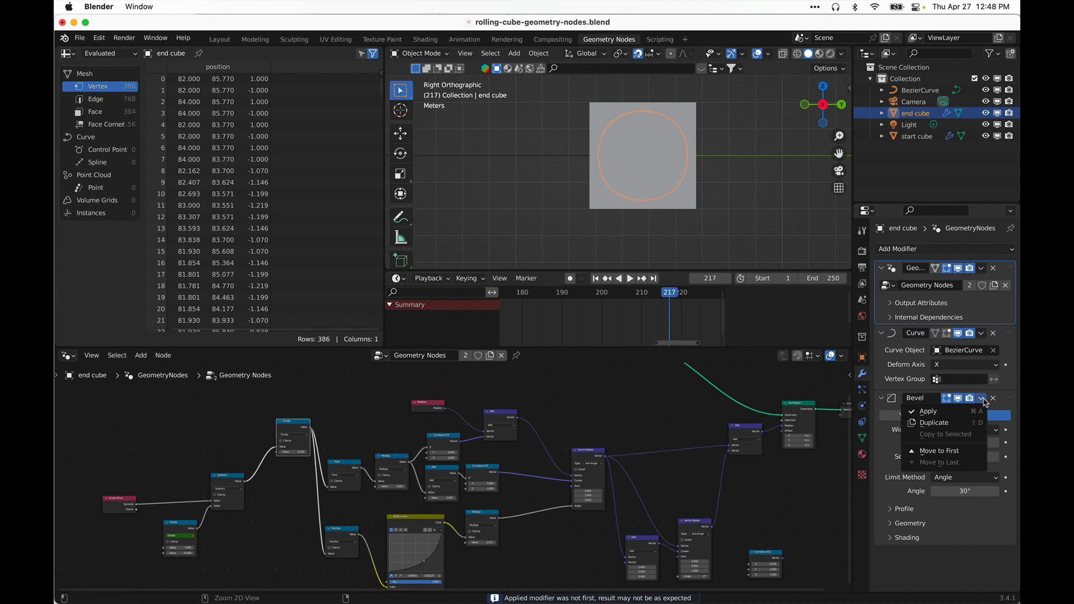
{"action": "key", "text": "Escape"}
{"action": "key", "text": "super+z"}
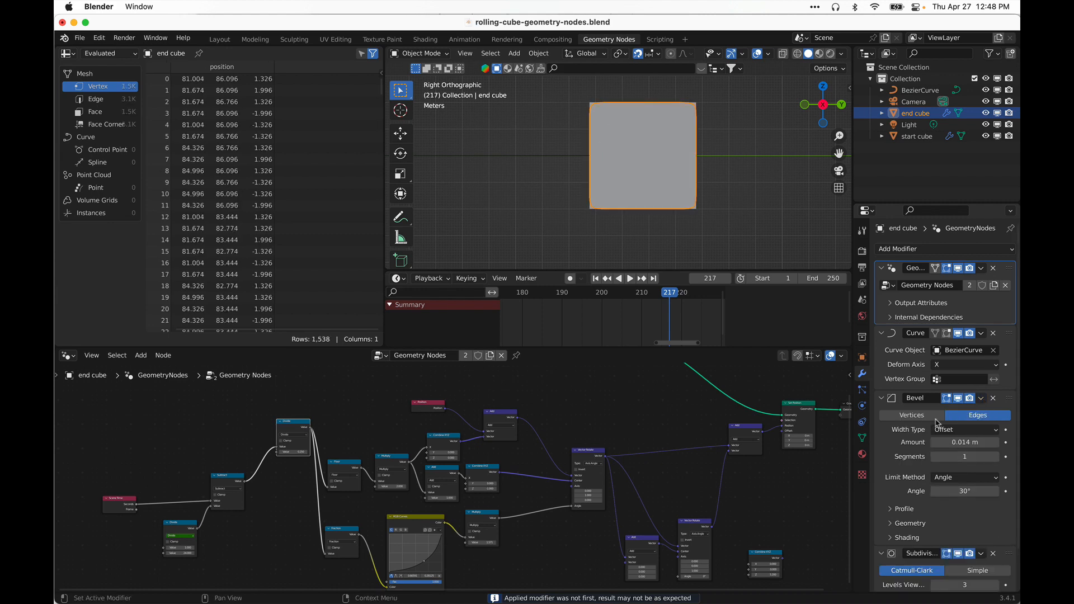
- Apply the end cube's modifiers in stack order: Geometry Nodes, Curve, Bevel and Subdivision
{"action": "left_click", "coordinate": [981, 268]}
{"action": "left_click", "coordinate": [966, 282]}
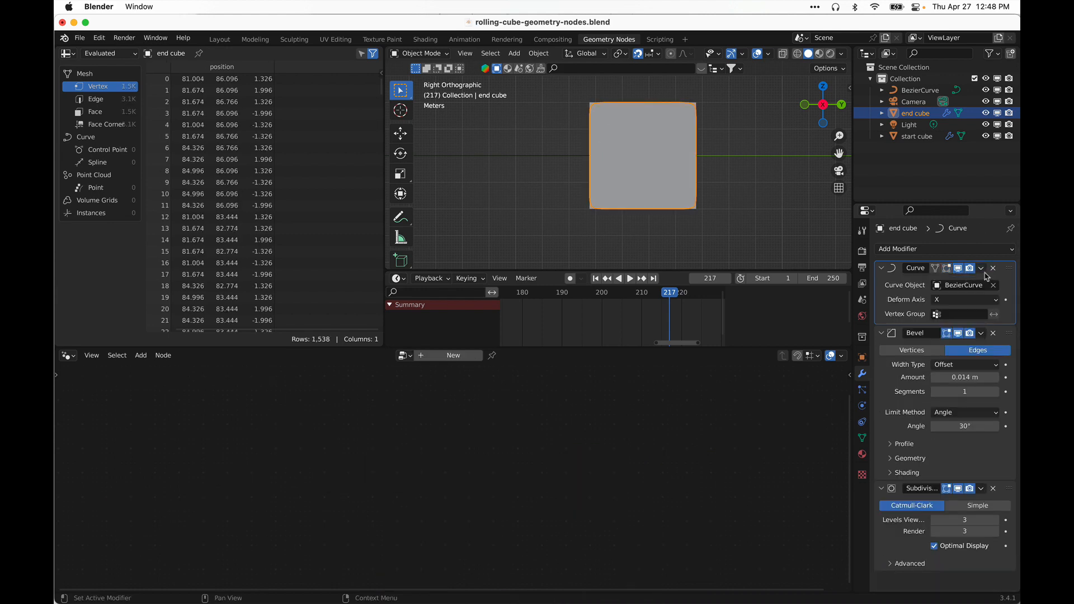
{"action": "left_click", "coordinate": [982, 269]}
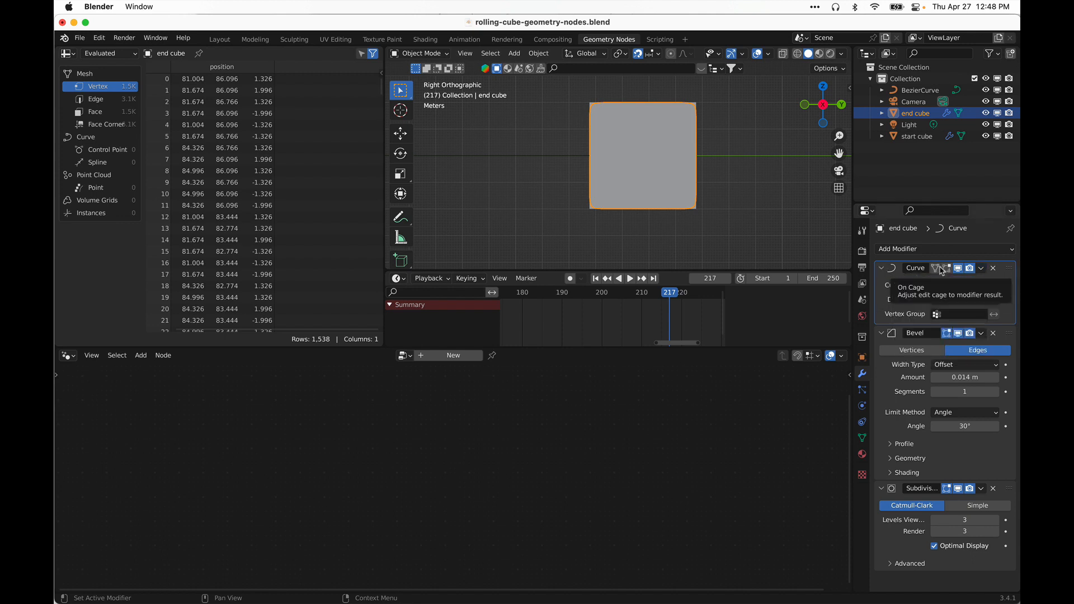
{"action": "left_click", "coordinate": [981, 269]}
{"action": "key", "text": "super+a"}
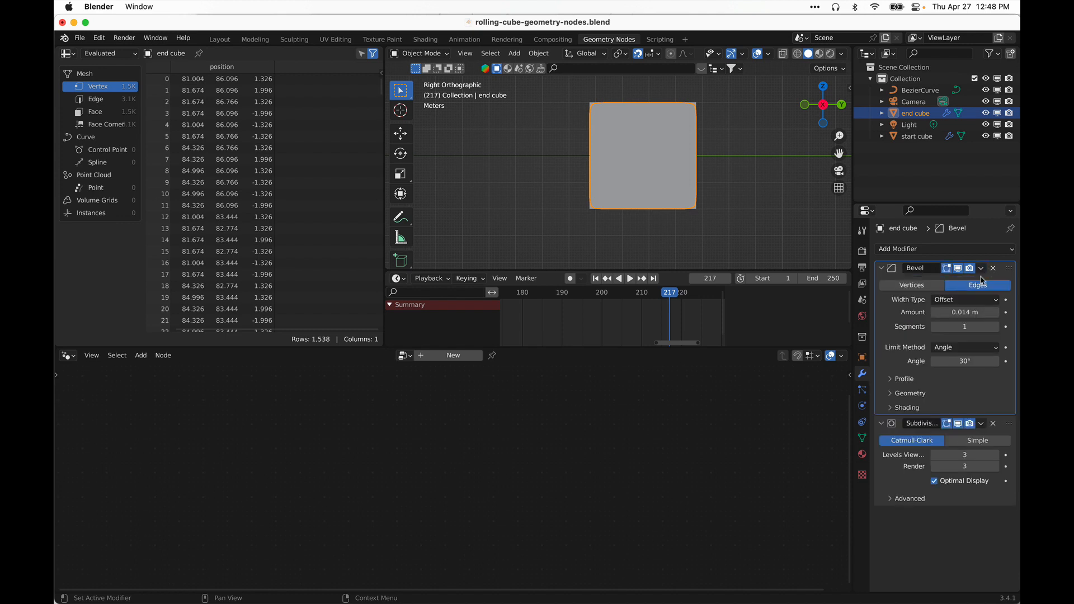
{"action": "left_click", "coordinate": [983, 271]}
{"action": "left_click", "coordinate": [967, 281]}
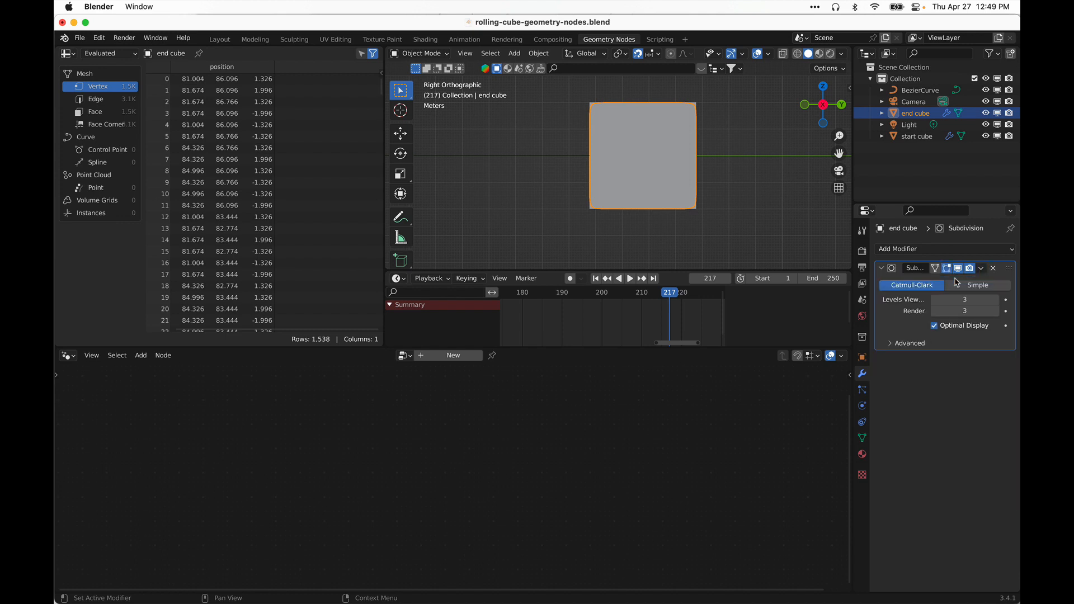
{"action": "left_click", "coordinate": [982, 269]}
{"action": "left_click", "coordinate": [940, 281]}
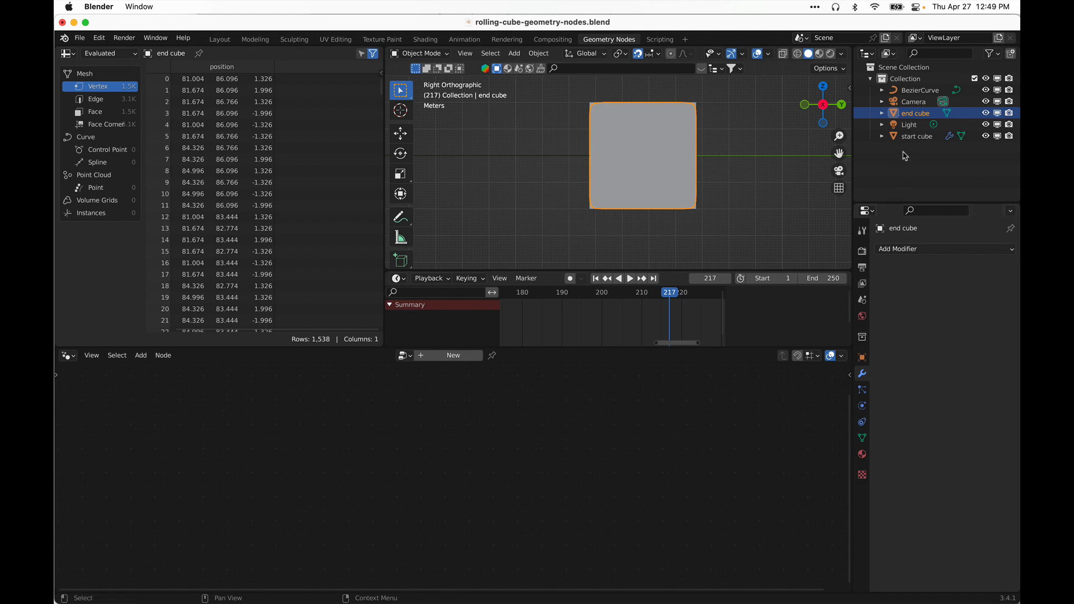
- Select and frame the start cube, and enable its Bevel and Subdivision modifiers in the viewport and renders
{"action": "scroll", "coordinate": [727, 181], "scroll_direction": "down", "scroll_amount": 3}
{"action": "middle_click_drag", "start_coordinate": [727, 181], "coordinate": [751, 168]}
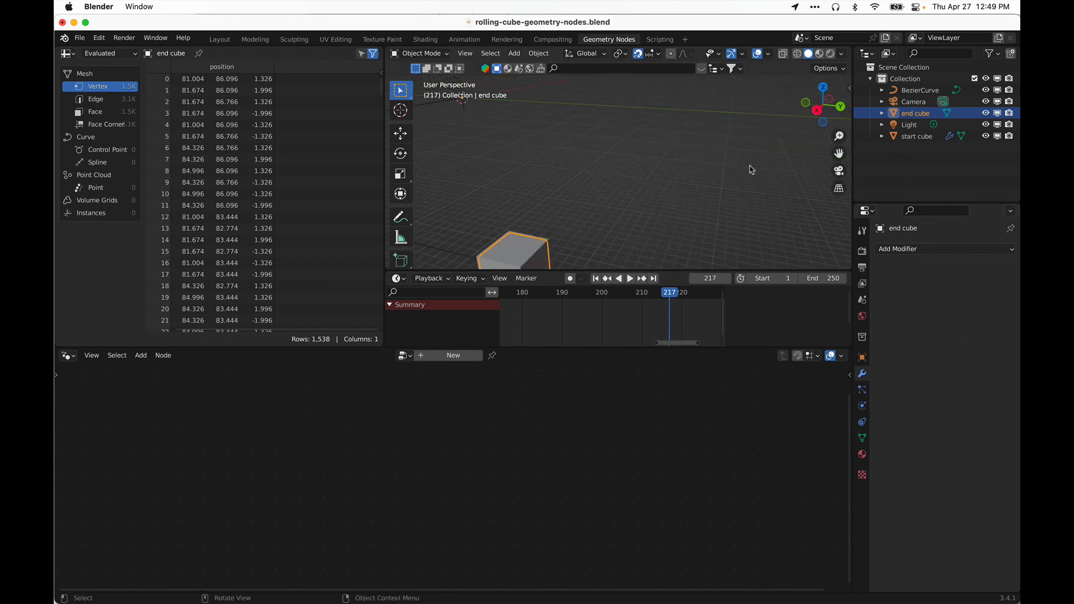
{"action": "left_click", "coordinate": [916, 137]}
{"action": "key", "text": "KP_Decimal"}
{"action": "scroll", "coordinate": [726, 144], "scroll_direction": "up", "scroll_amount": 5}
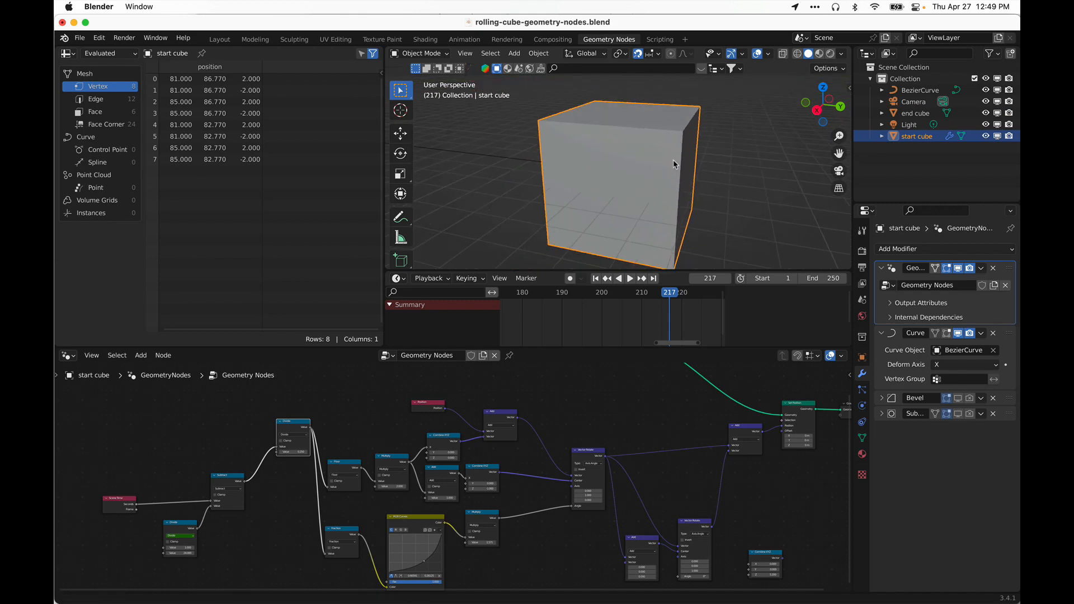
{"action": "mouse_move", "coordinate": [969, 398]}
{"action": "left_mouse_down"}
{"action": "mouse_move", "coordinate": [970, 415]}
{"action": "mouse_move", "coordinate": [959, 415]}
{"action": "left_mouse_up"}
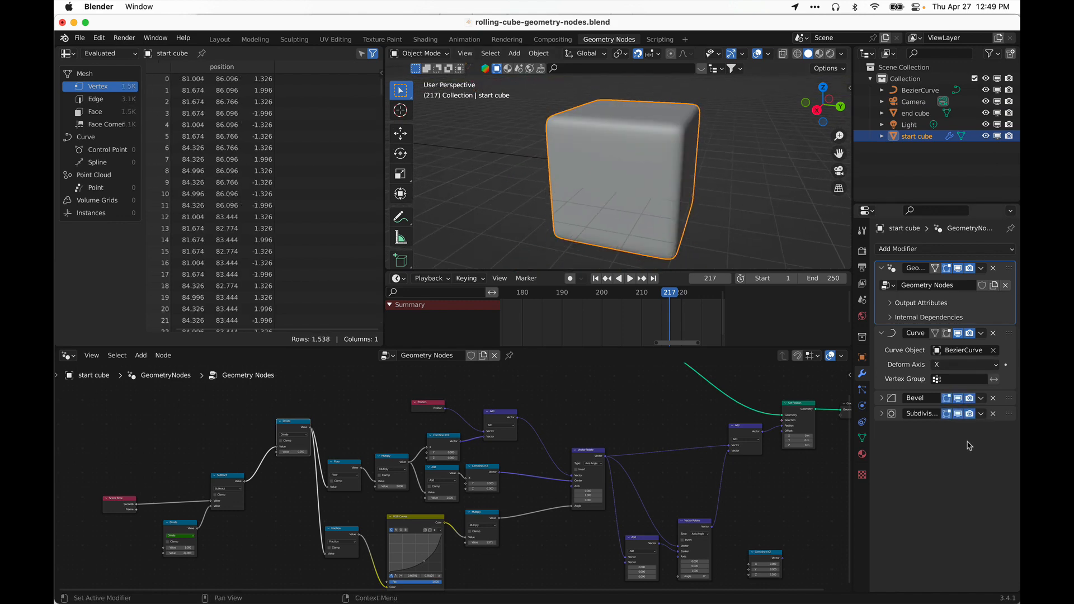
- Go to frame 216 and compare the static end cube with the rolling start cube
{"action": "mouse_move", "coordinate": [670, 296]}
{"action": "left_mouse_down"}
{"action": "mouse_move", "coordinate": [605, 296]}
{"action": "mouse_move", "coordinate": [671, 302]}
{"action": "left_mouse_up"}
{"action": "left_click", "coordinate": [916, 113]}
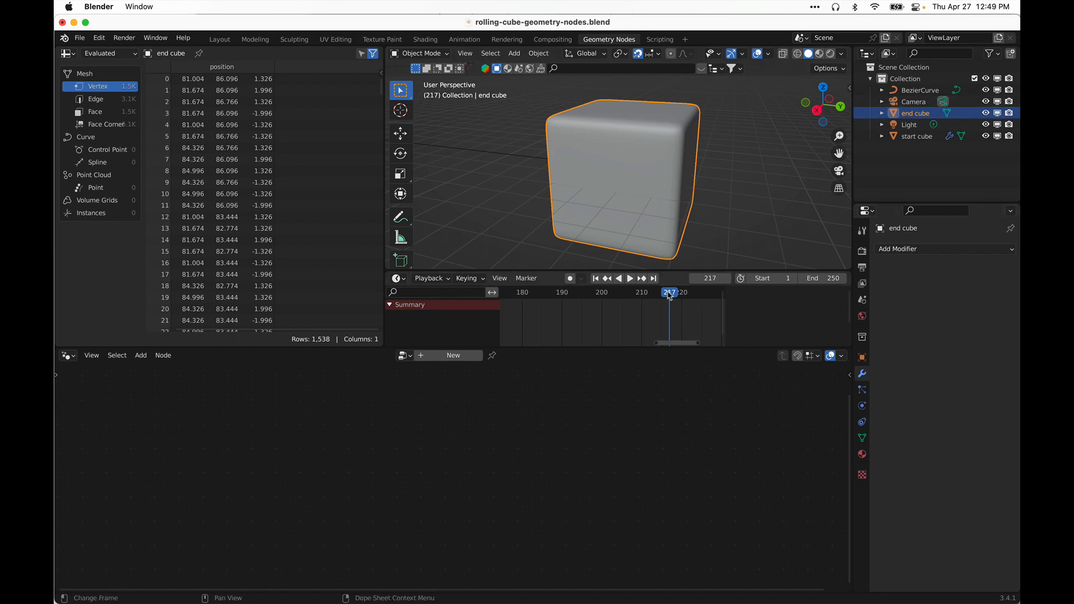
{"action": "left_click_drag", "start_coordinate": [670, 293], "coordinate": [666, 297]}
{"action": "mouse_move", "coordinate": [599, 190]}
{"action": "middle_mouse_down"}
{"action": "mouse_move", "coordinate": [606, 209]}
{"action": "mouse_move", "coordinate": [685, 204]}
{"action": "mouse_move", "coordinate": [615, 201]}
{"action": "middle_mouse_up"}
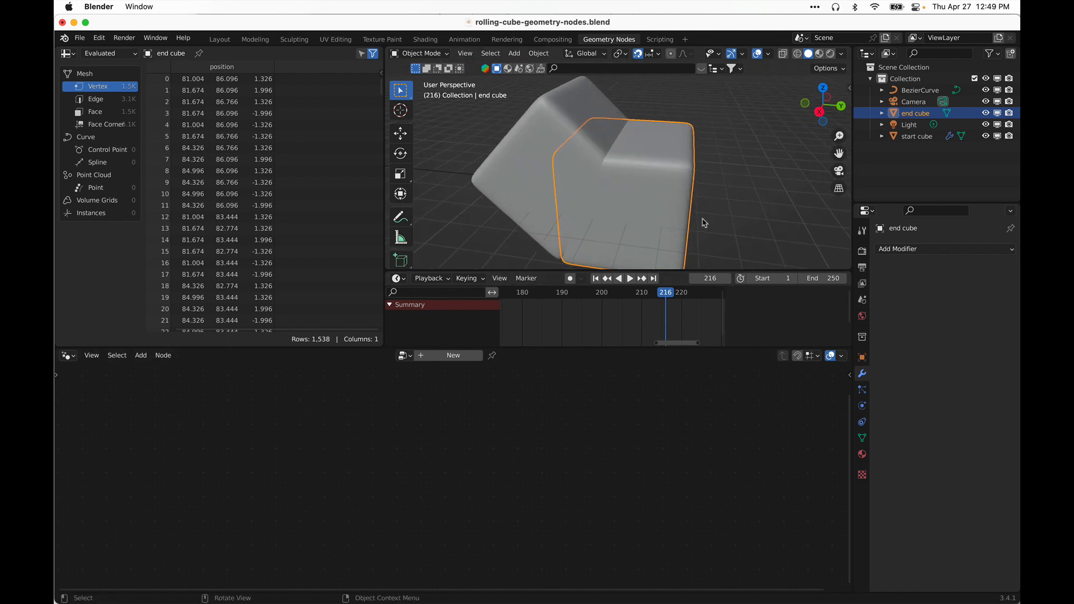
{"action": "left_click", "coordinate": [568, 115]}
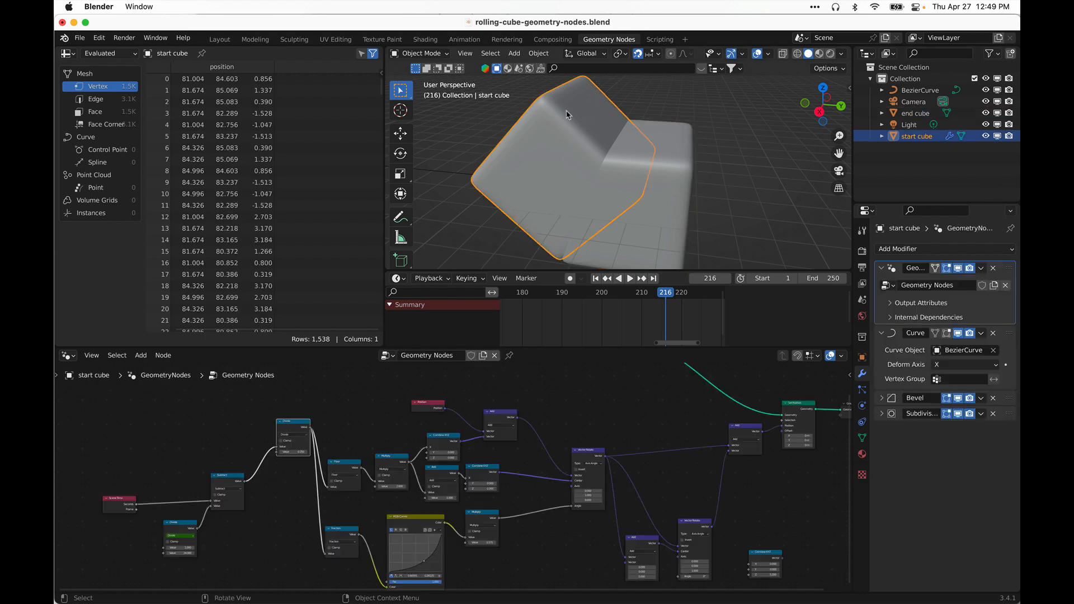
- Preview the cube swap by showing only the start cube at frame 216 and only the end cube at frame 217
{"action": "left_click", "coordinate": [997, 113]}
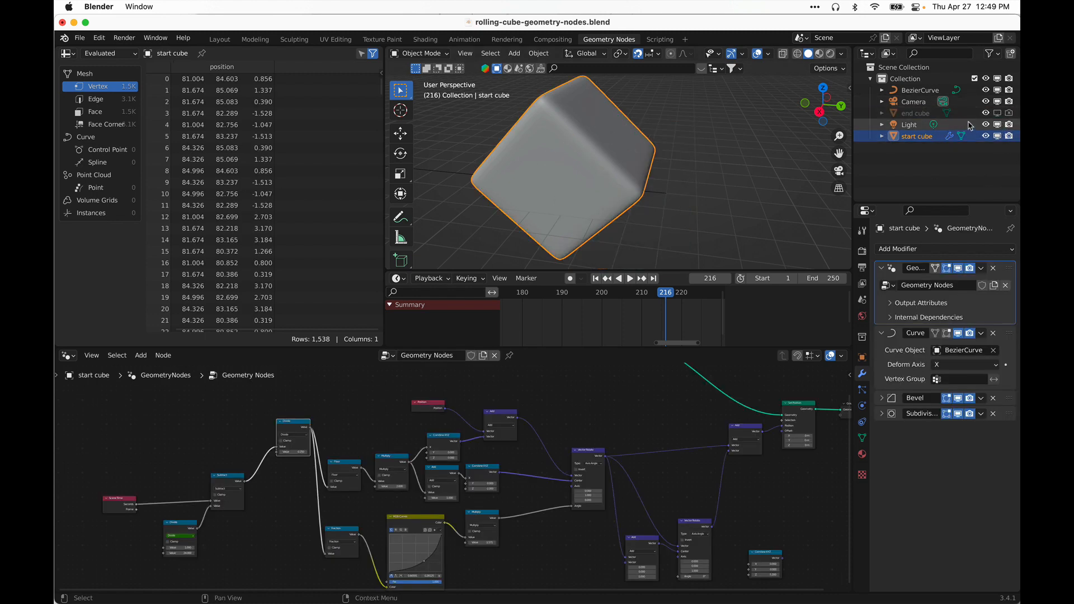
{"action": "left_click", "coordinate": [671, 296]}
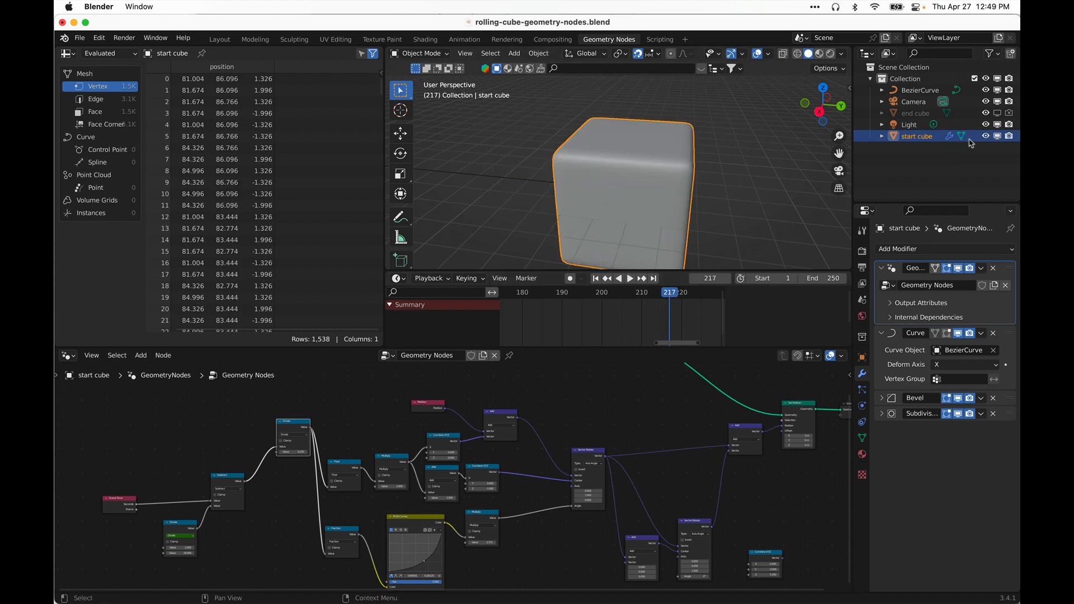
{"action": "left_click", "coordinate": [998, 137]}
{"action": "left_click", "coordinate": [998, 113]}
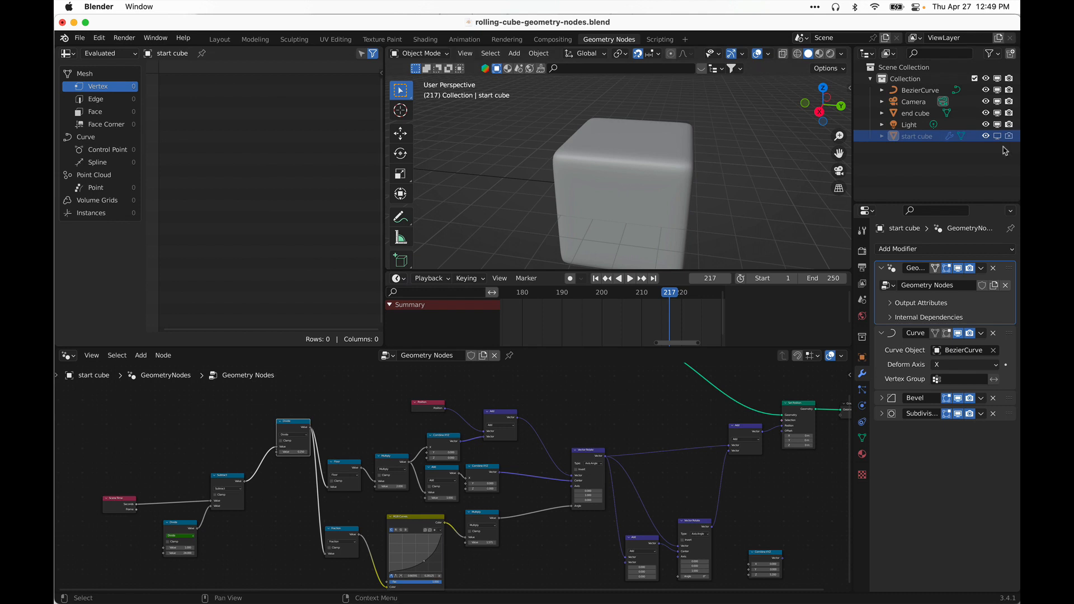
- Return to frame 216 and re-enable the start cube in the viewport and renders
{"action": "left_click", "coordinate": [666, 297]}
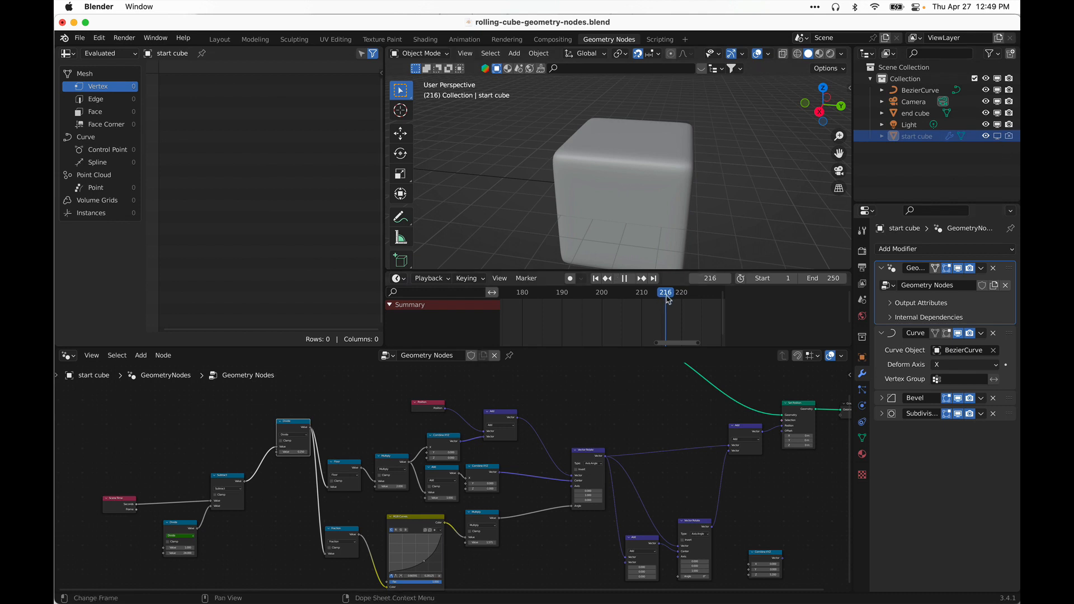
{"action": "left_click", "coordinate": [1009, 136]}
{"action": "left_click", "coordinate": [995, 135]}
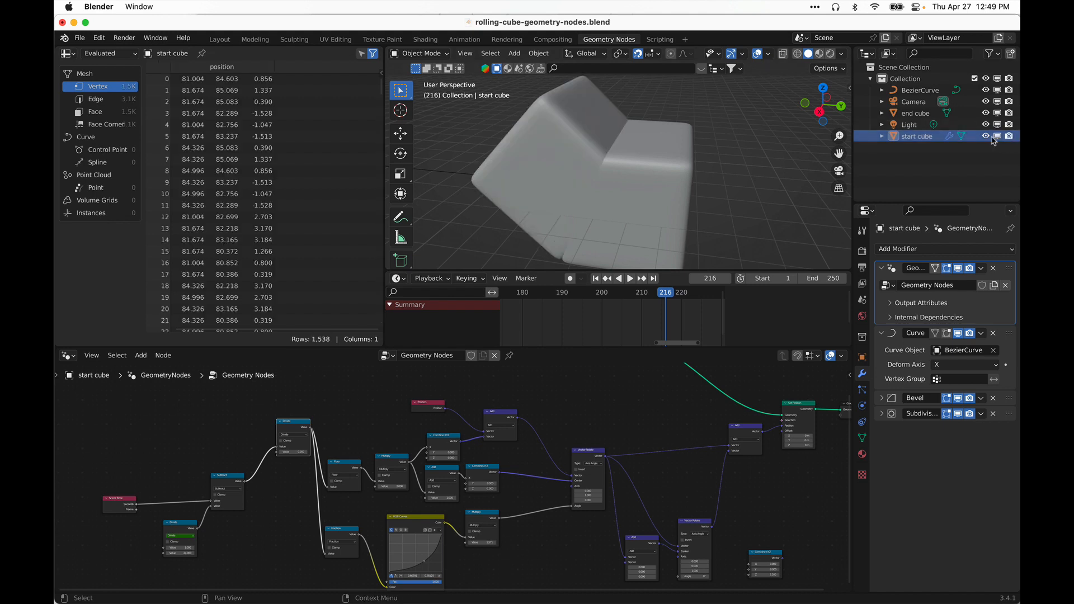
- Insert a keyframe on the start cube's Disable in Renders property at frame 216, with rendering enabled
{"action": "left_click", "coordinate": [581, 131]}
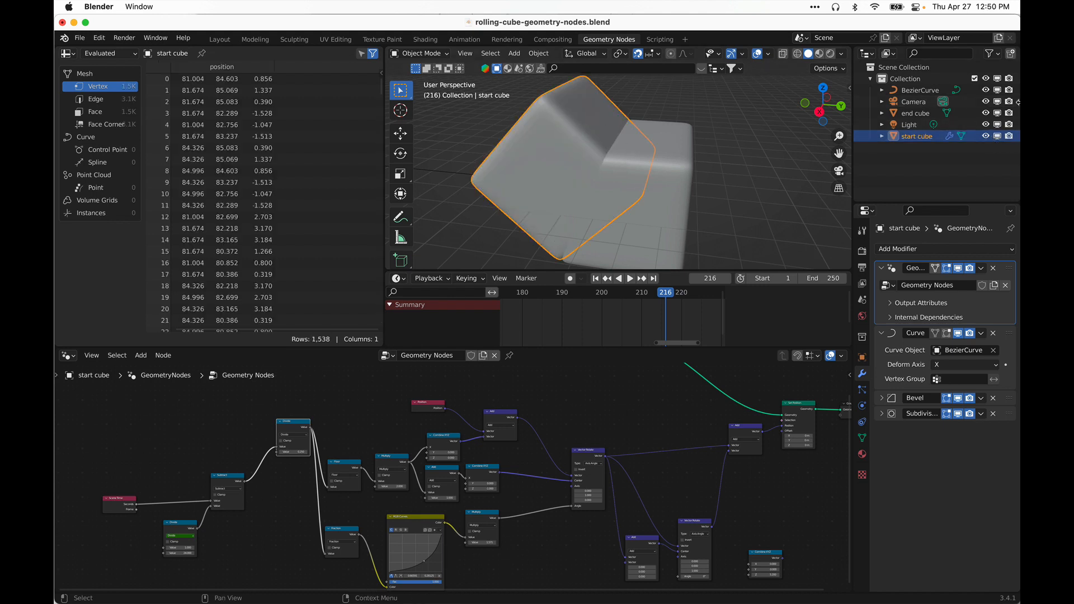
{"action": "right_click", "coordinate": [1010, 136]}
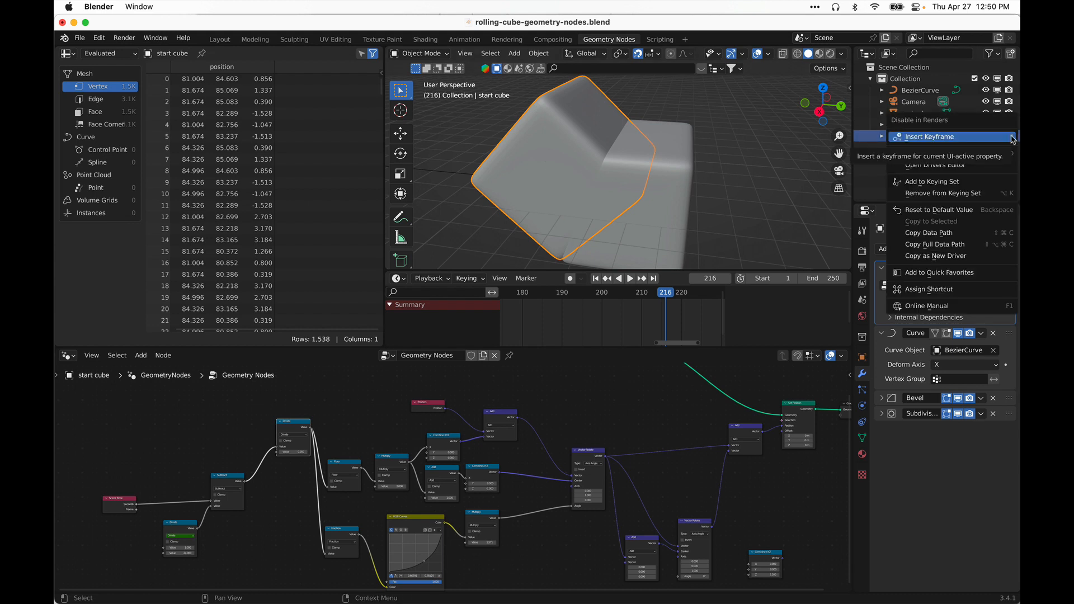
{"action": "left_click", "coordinate": [1012, 138]}
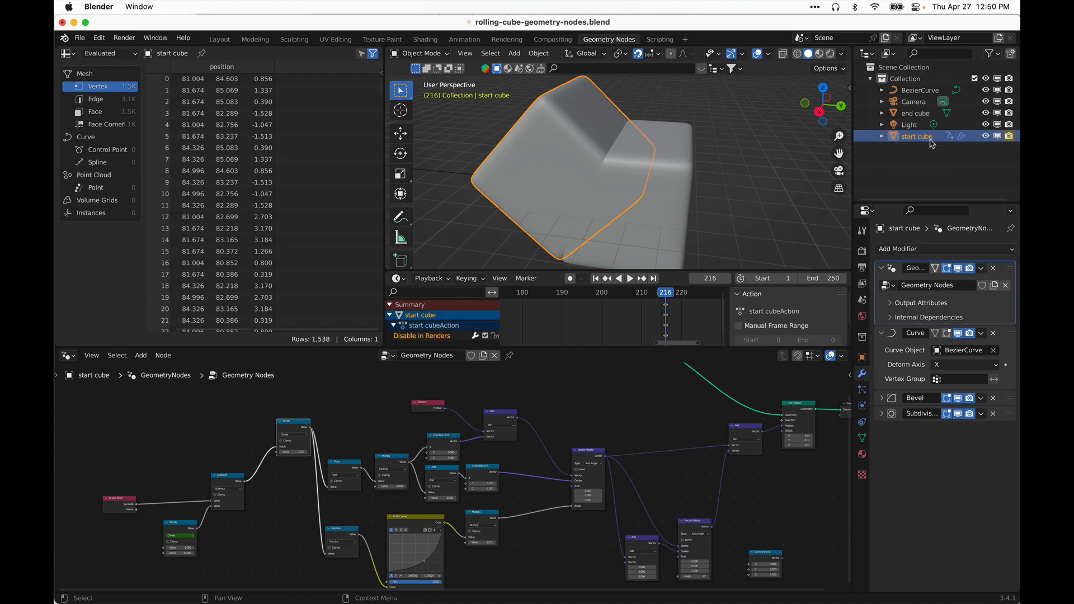
- Insert a keyframe on the start cube's Disable in Renders property at frame 217, with rendering disabled
{"action": "left_click", "coordinate": [1010, 136]}
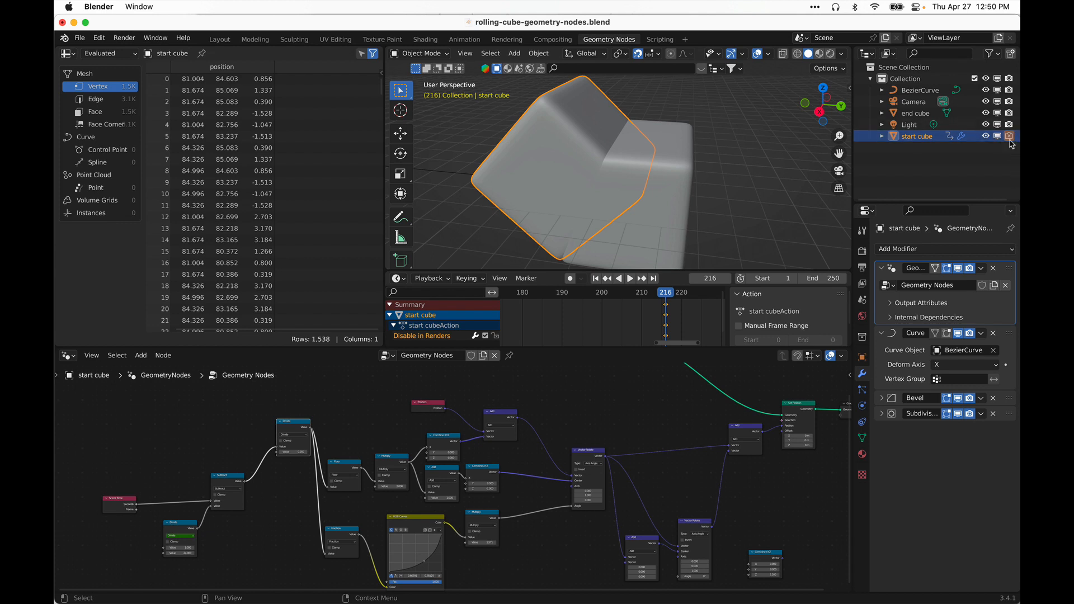
{"action": "key", "text": "Right"}
{"action": "right_click", "coordinate": [1008, 136]}
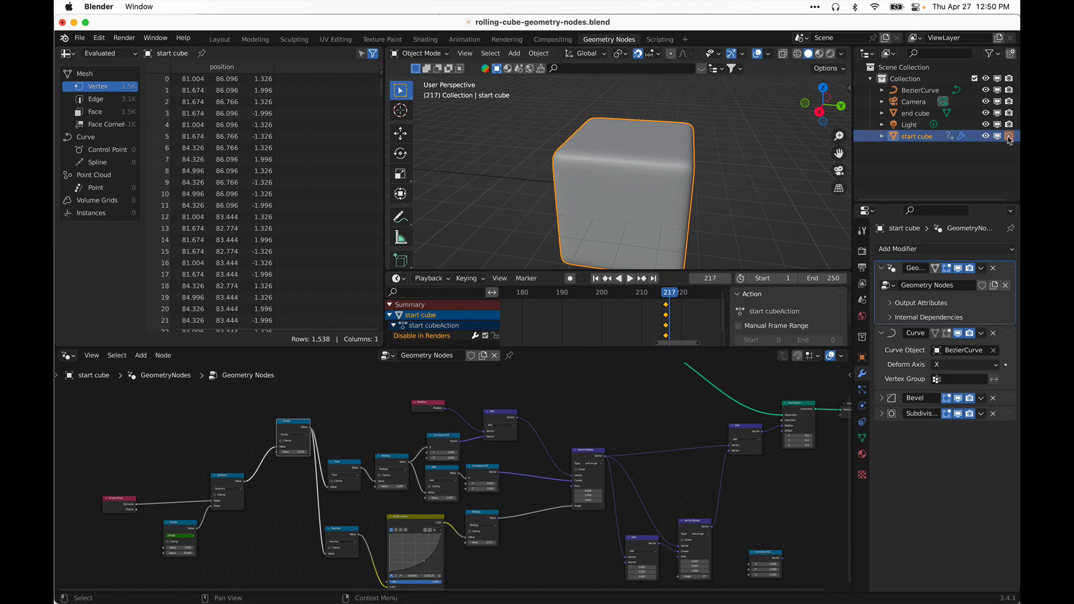
{"action": "right_click", "coordinate": [1014, 139]}
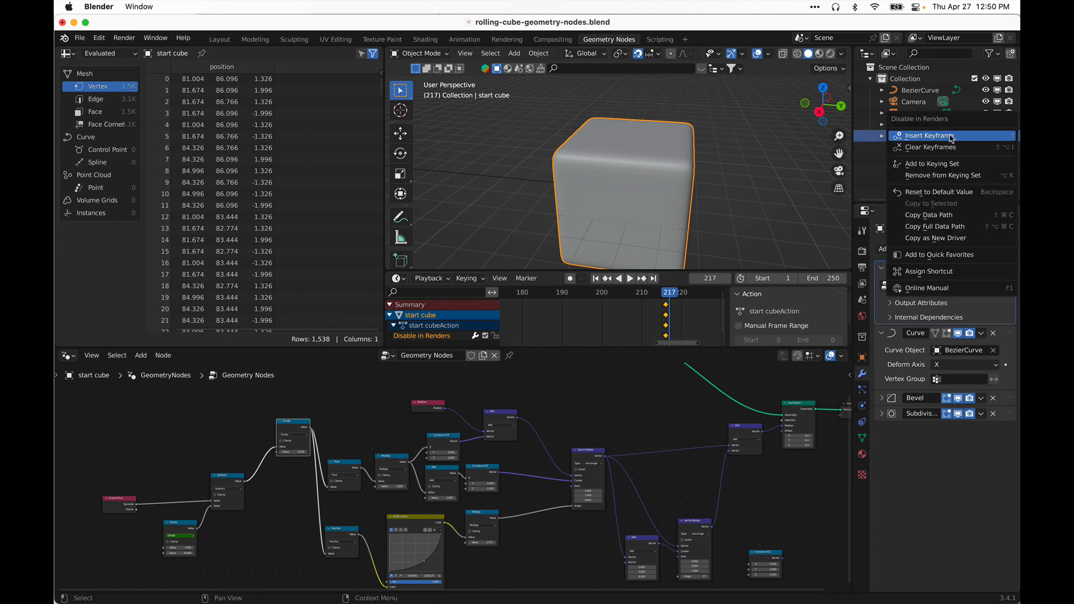
{"action": "left_click", "coordinate": [1010, 141]}
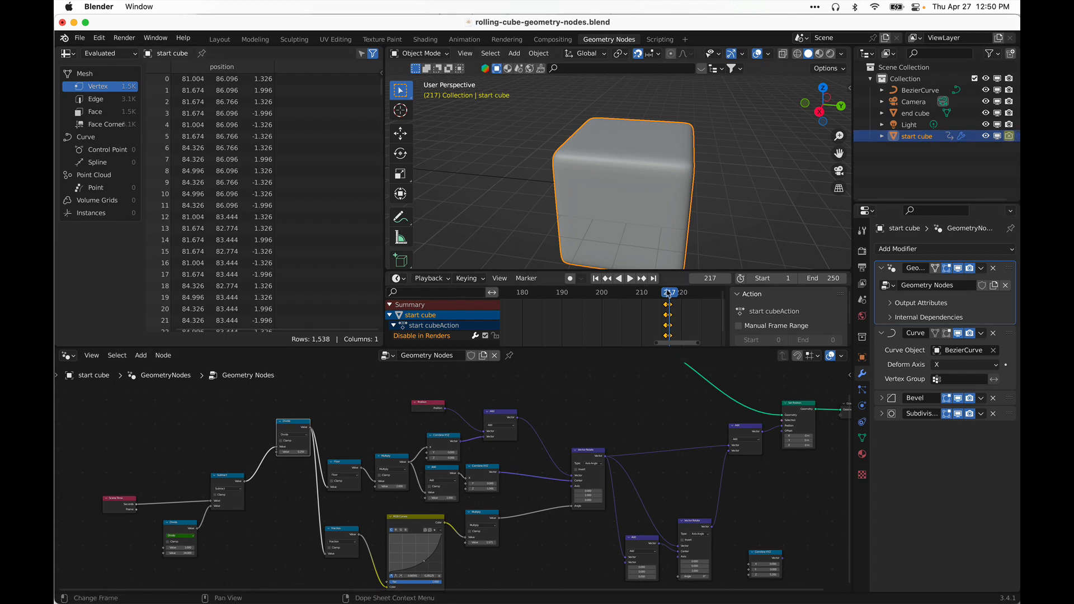
- Return to frame 216 and keyframe the end cube's Disable in Renders property there, with rendering disabled
{"action": "left_click_drag", "start_coordinate": [664, 296], "coordinate": [665, 296]}
{"action": "left_click", "coordinate": [717, 282]}
{"action": "key", "text": "space"}
{"action": "key", "text": "Escape"}
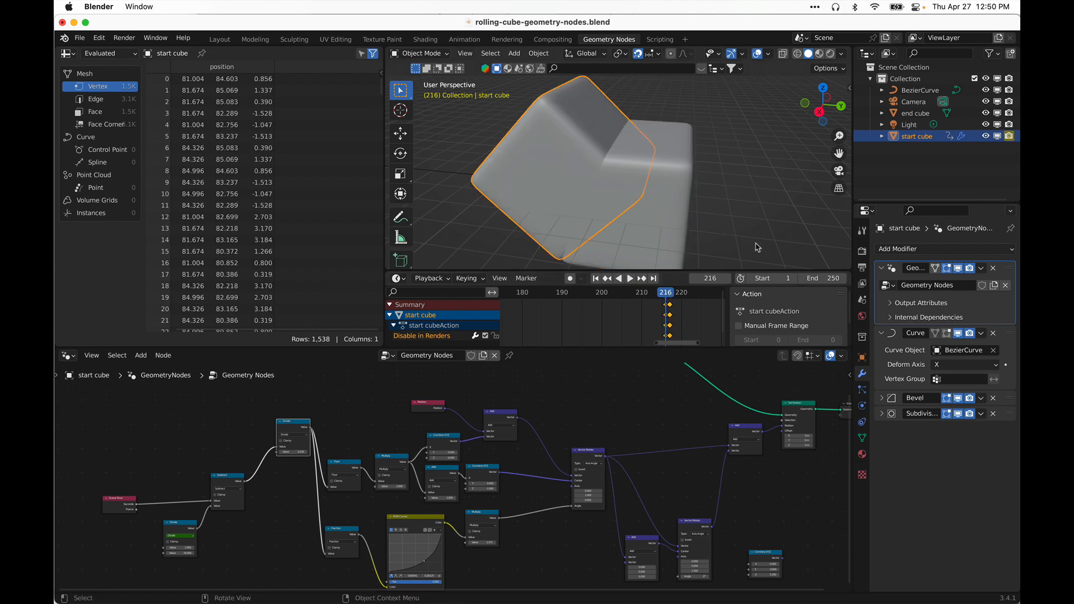
{"action": "right_click", "coordinate": [1011, 116]}
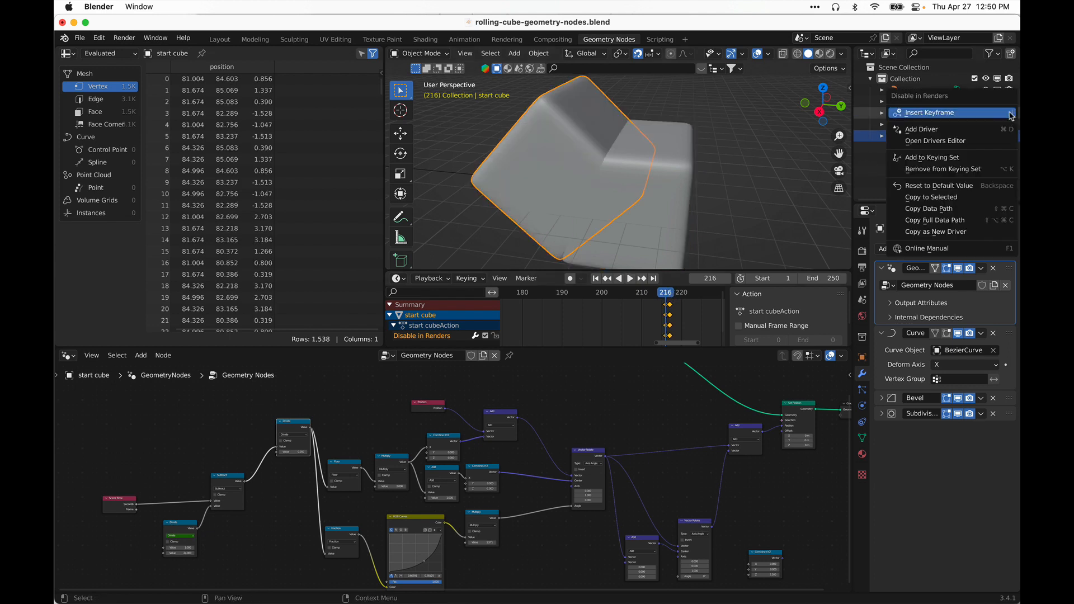
{"action": "key", "text": "Escape"}
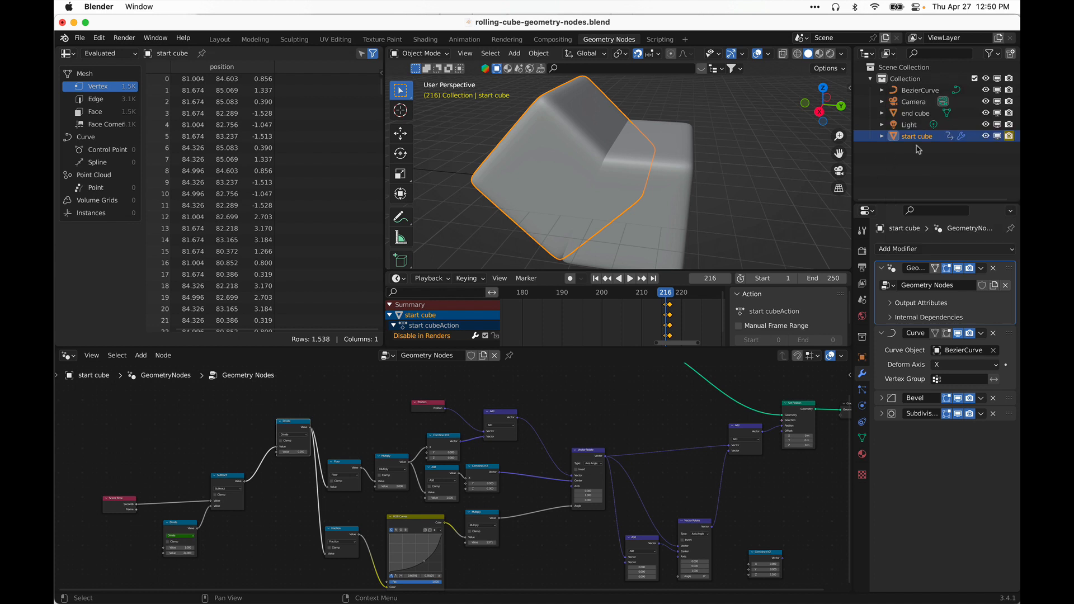
{"action": "right_click", "coordinate": [1012, 115]}
{"action": "left_click", "coordinate": [999, 115]}
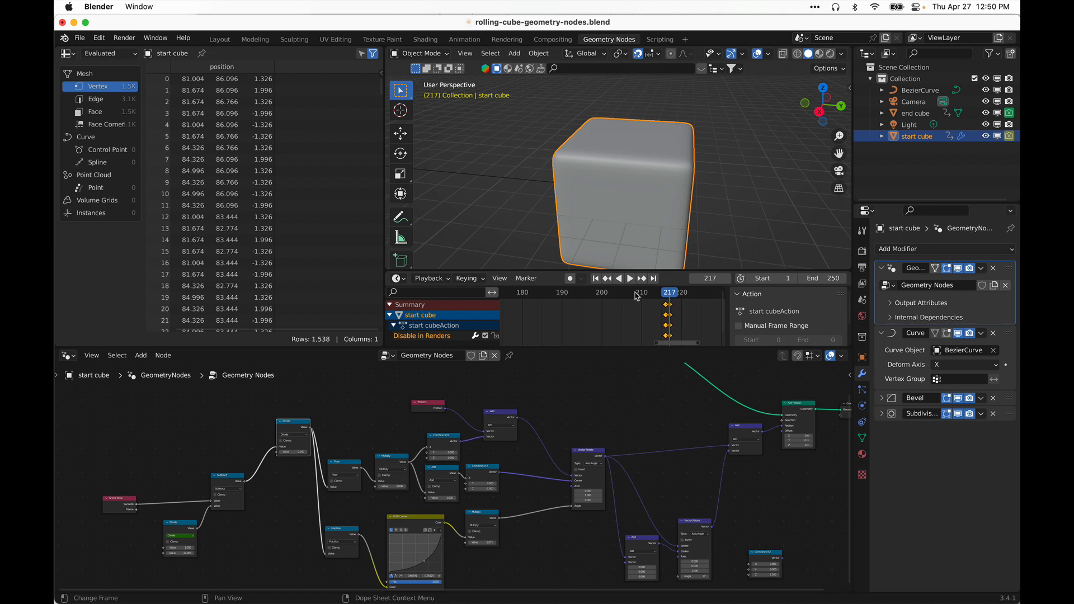
- Keyframe the end cube's Disable in Renders property at frame 217, with rendering enabled
{"action": "right_click", "coordinate": [1010, 114]}
{"action": "left_click", "coordinate": [963, 135]}
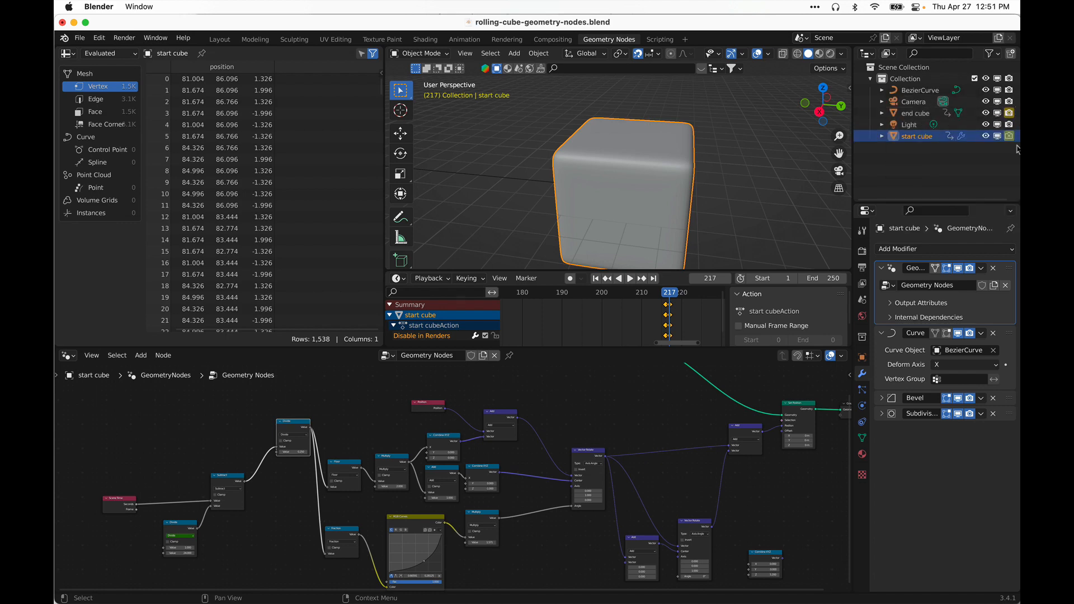
{"action": "left_click_drag", "start_coordinate": [670, 299], "coordinate": [670, 299]}
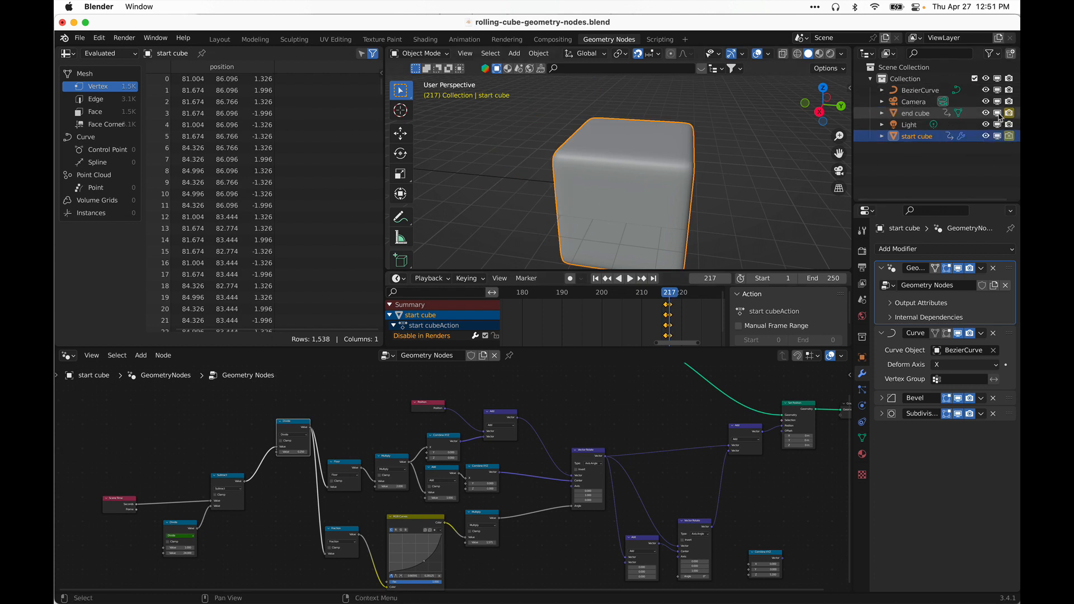
- Toggle the viewport visibility of the start and end cubes at frame 217 to compare them, leaving both shown
{"action": "left_click", "coordinate": [998, 137]}
{"action": "left_click", "coordinate": [999, 138]}
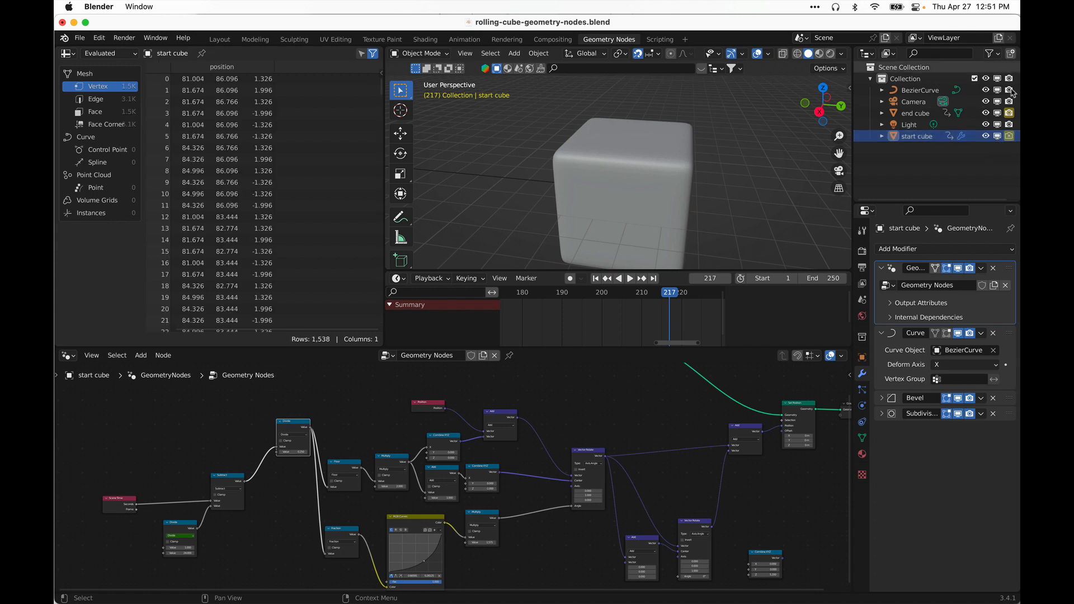
{"action": "left_click", "coordinate": [993, 54]}
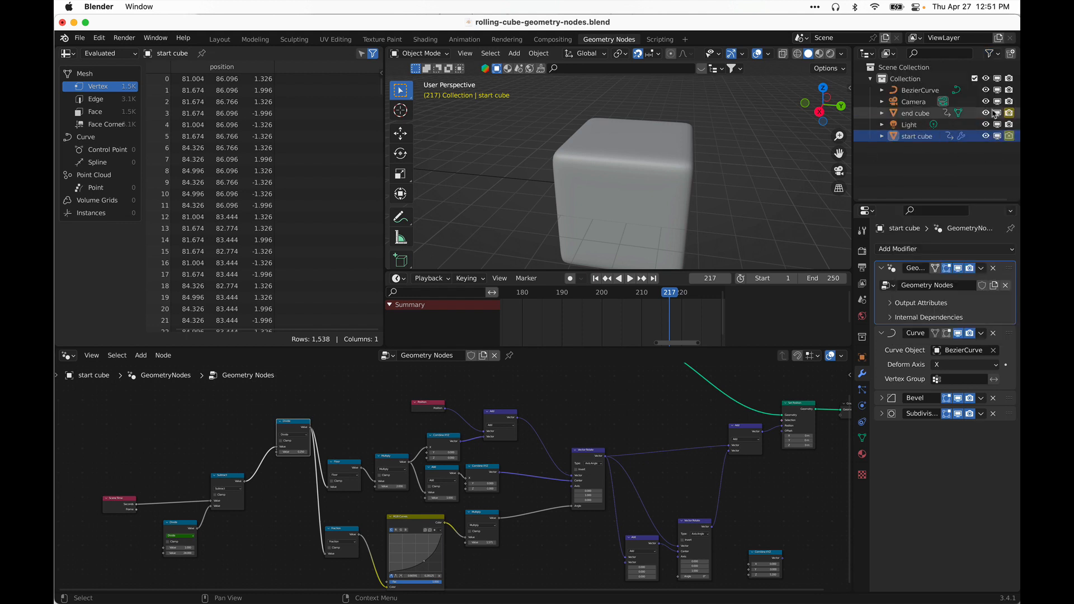
{"action": "left_click", "coordinate": [997, 136]}
{"action": "left_click", "coordinate": [997, 113]}
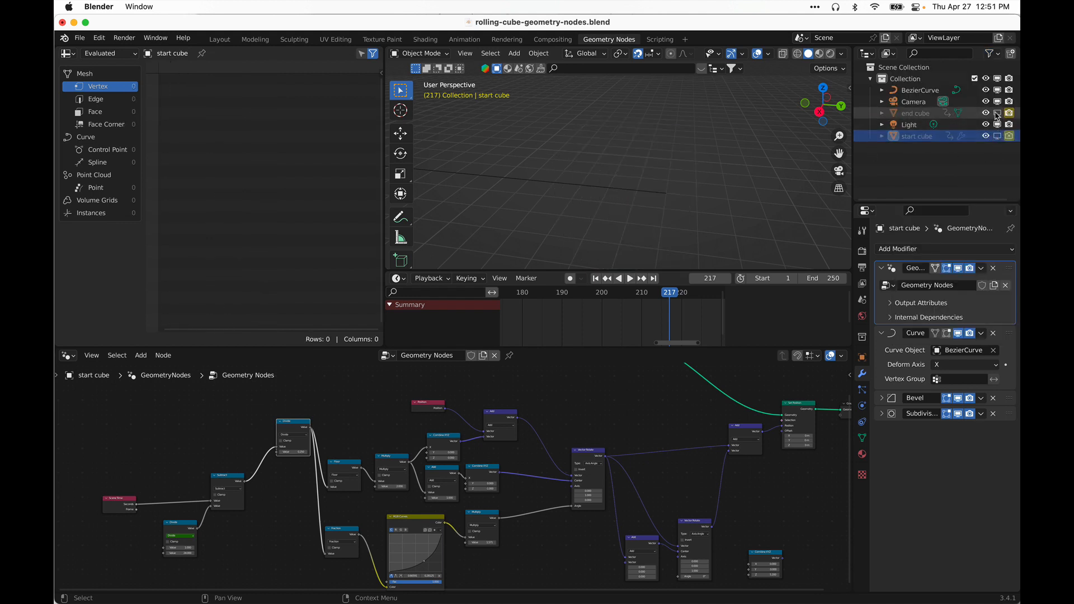
{"action": "left_click", "coordinate": [998, 136]}
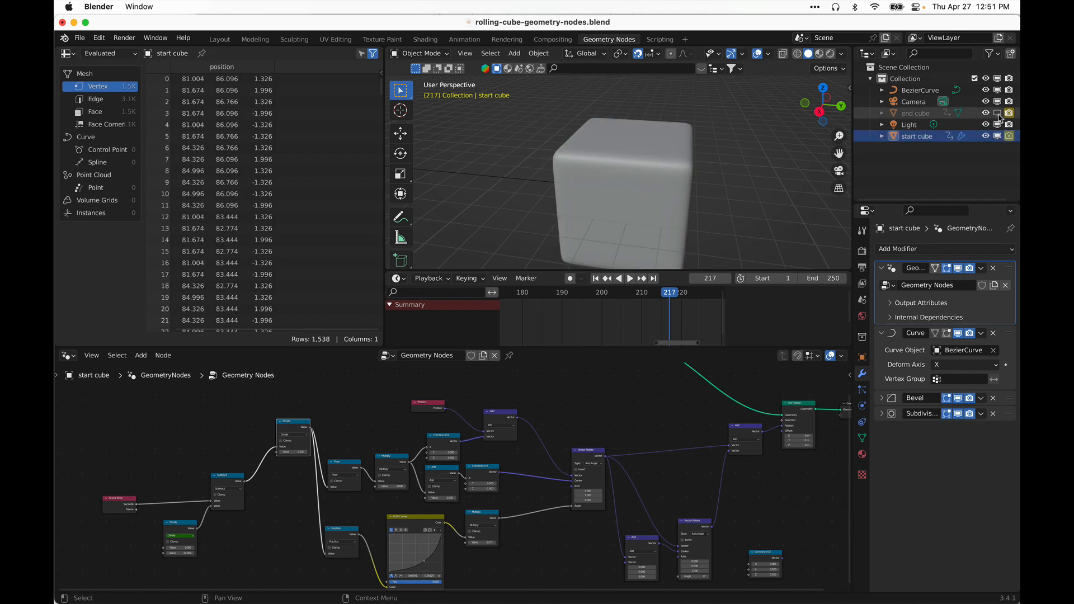
{"action": "left_click", "coordinate": [997, 113]}
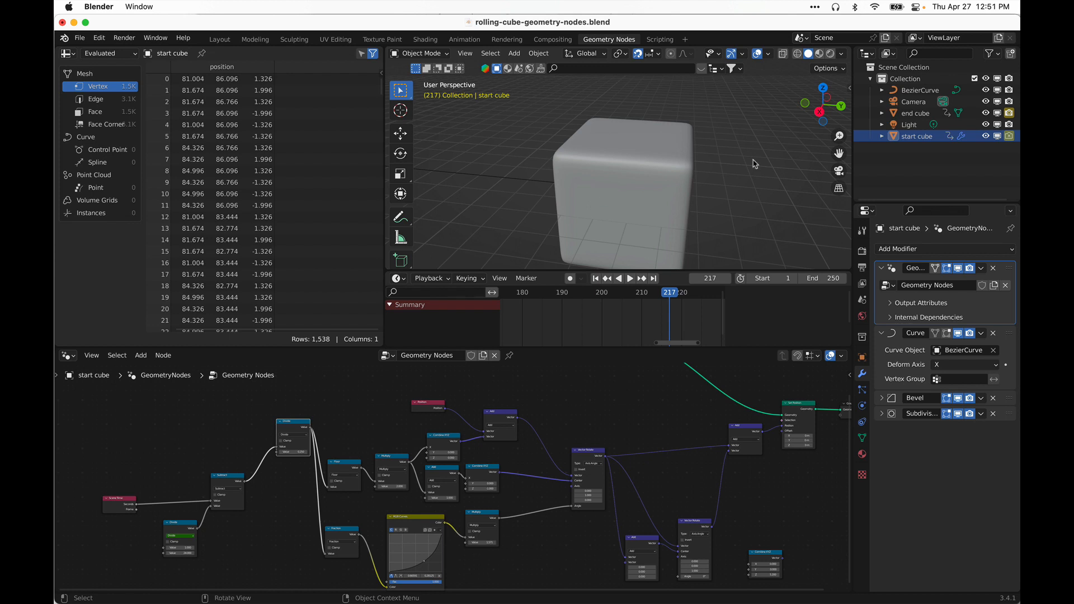
- Hide the end cube in the viewport at frame 216 and insert a keyframe on its Disable in Viewports property
{"action": "left_click", "coordinate": [605, 156]}
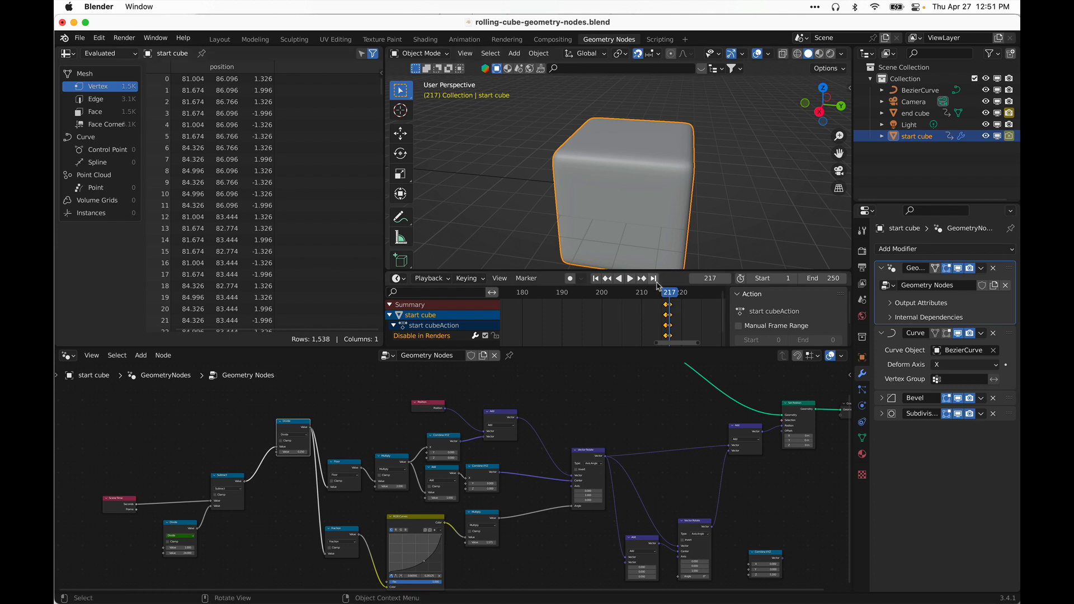
{"action": "left_click_drag", "start_coordinate": [671, 292], "coordinate": [666, 292]}
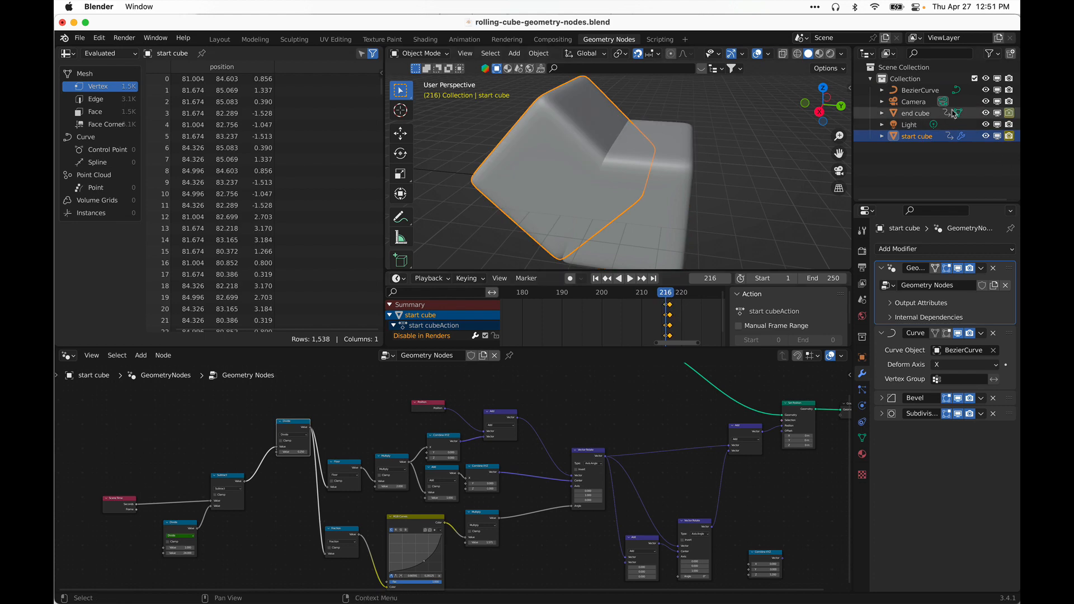
{"action": "left_click", "coordinate": [997, 113]}
{"action": "right_click", "coordinate": [998, 116]}
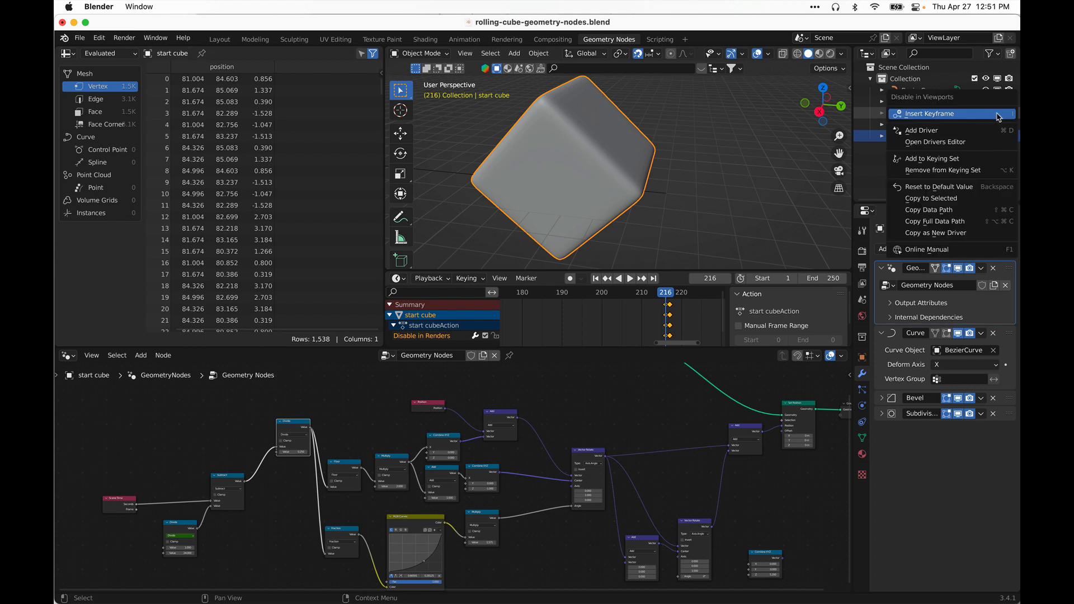
{"action": "key", "text": "Escape"}
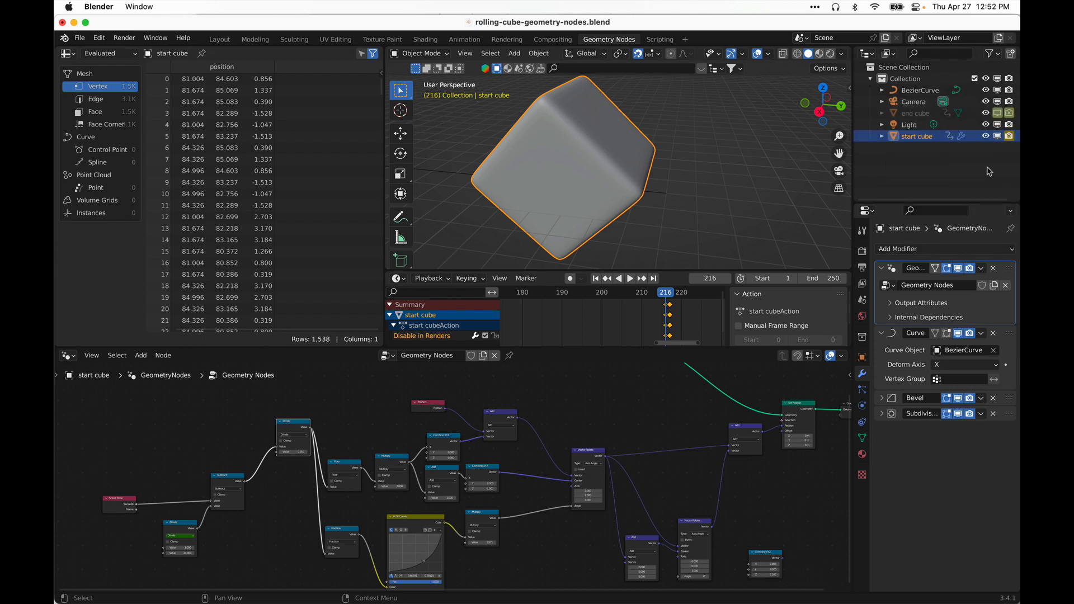
- Show the end cube in the viewport at frame 217 and keyframe its Disable in Viewports property
{"action": "key", "text": "space"}
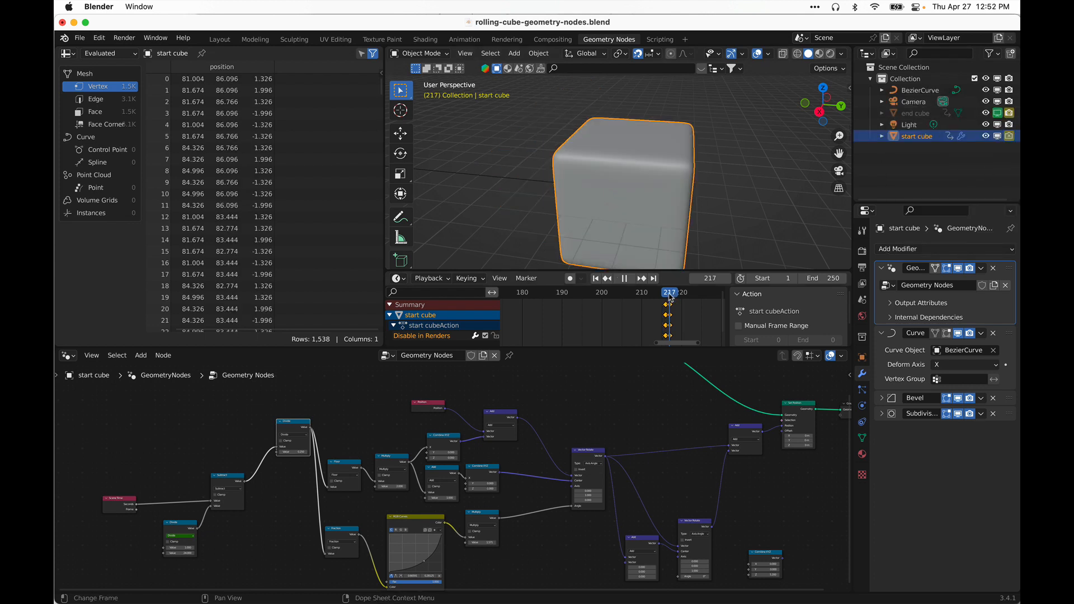
{"action": "key", "text": "space"}
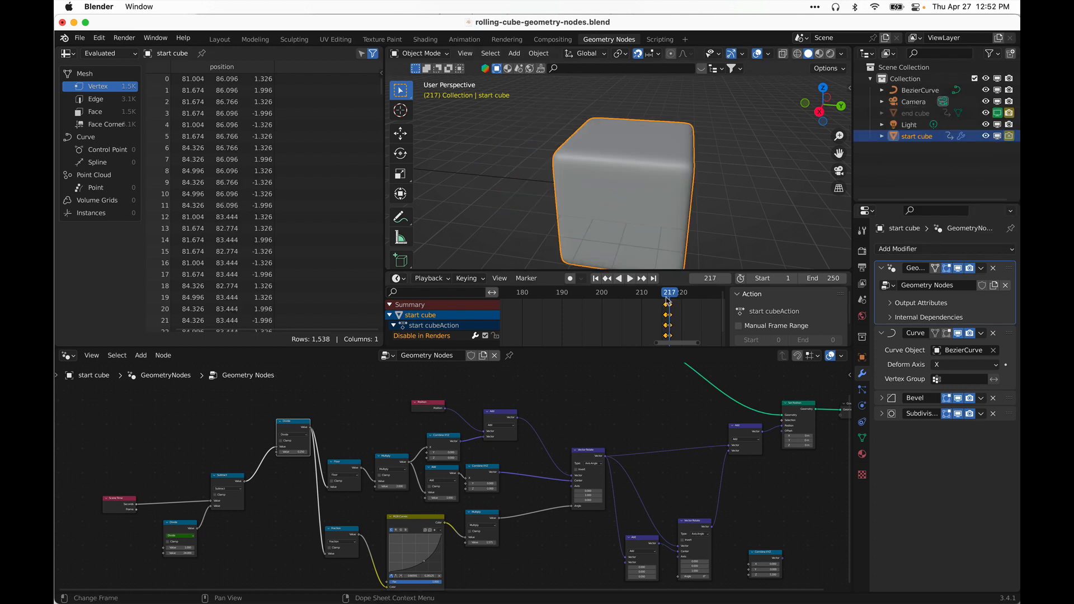
{"action": "right_click", "coordinate": [1000, 117]}
{"action": "left_click", "coordinate": [1007, 116]}
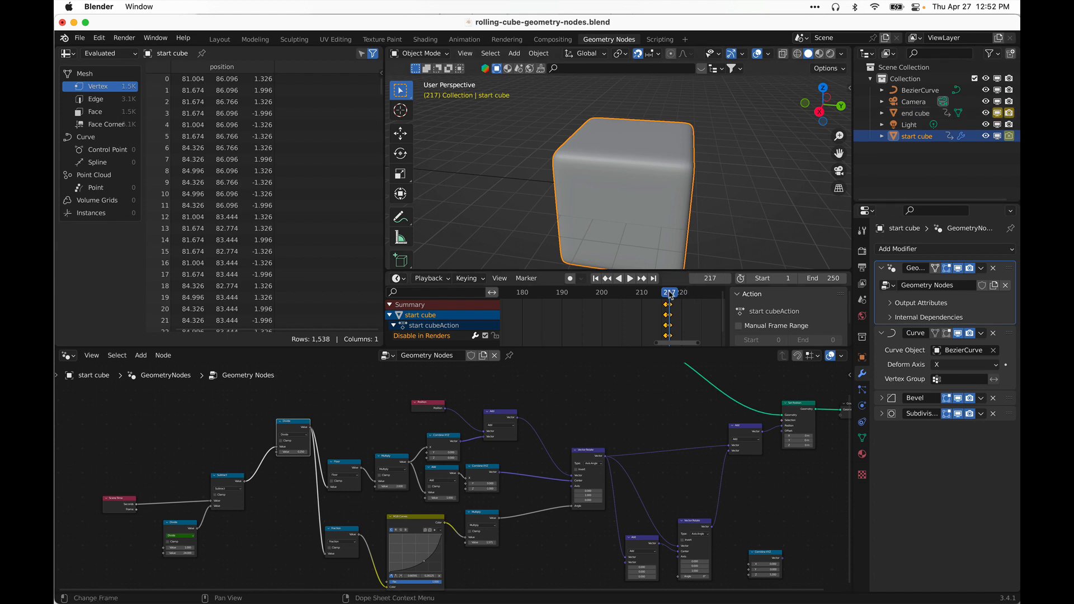
- Keyframe the start cube's Disable in Viewports property at frame 216, with the cube shown
{"action": "key", "text": "Left"}
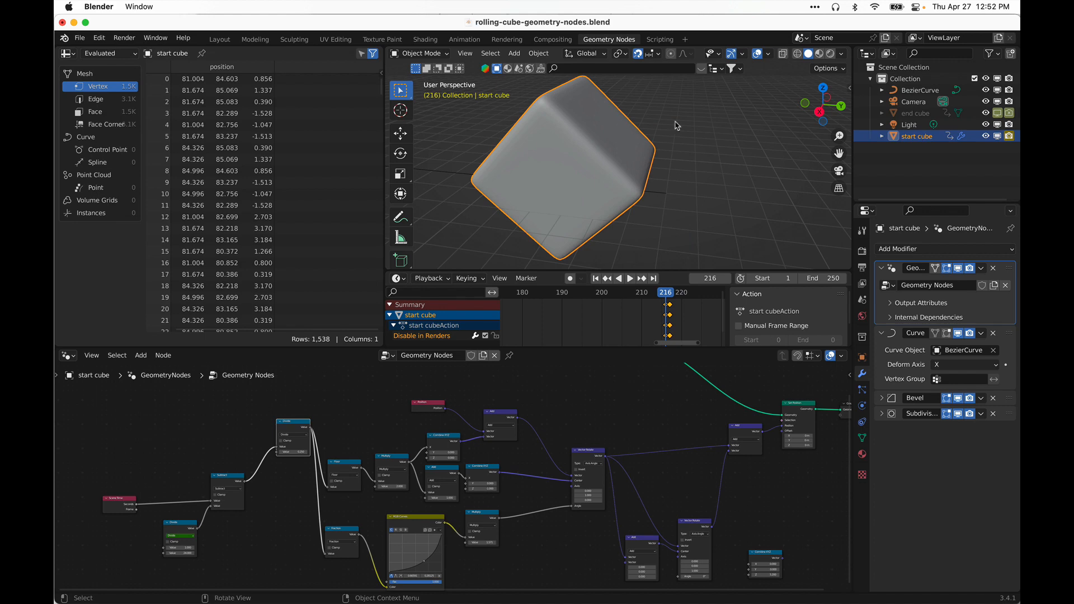
{"action": "right_click", "coordinate": [997, 138]}
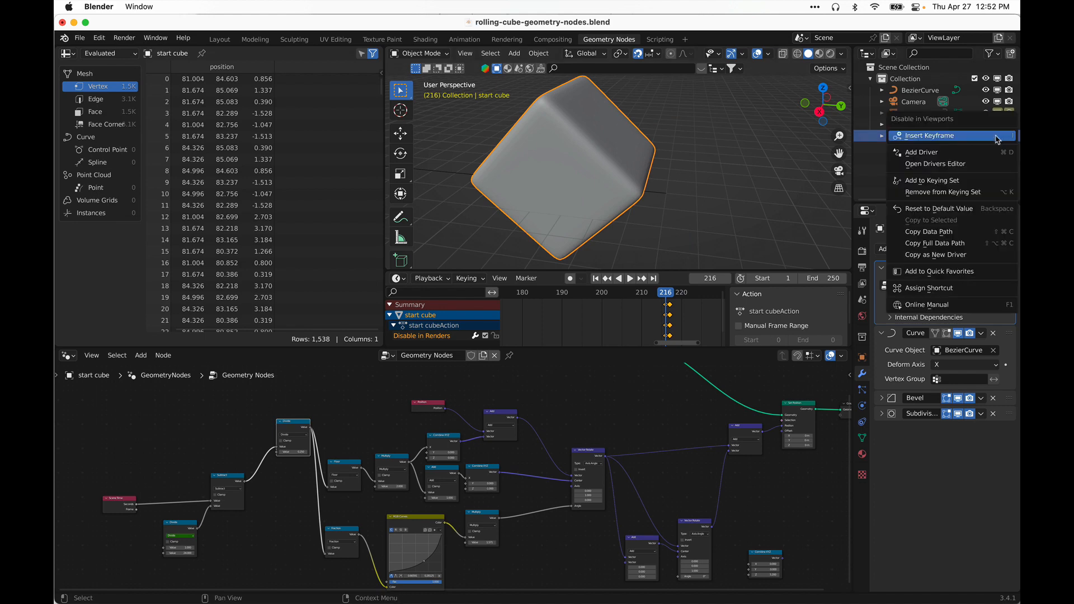
{"action": "left_click", "coordinate": [975, 136]}
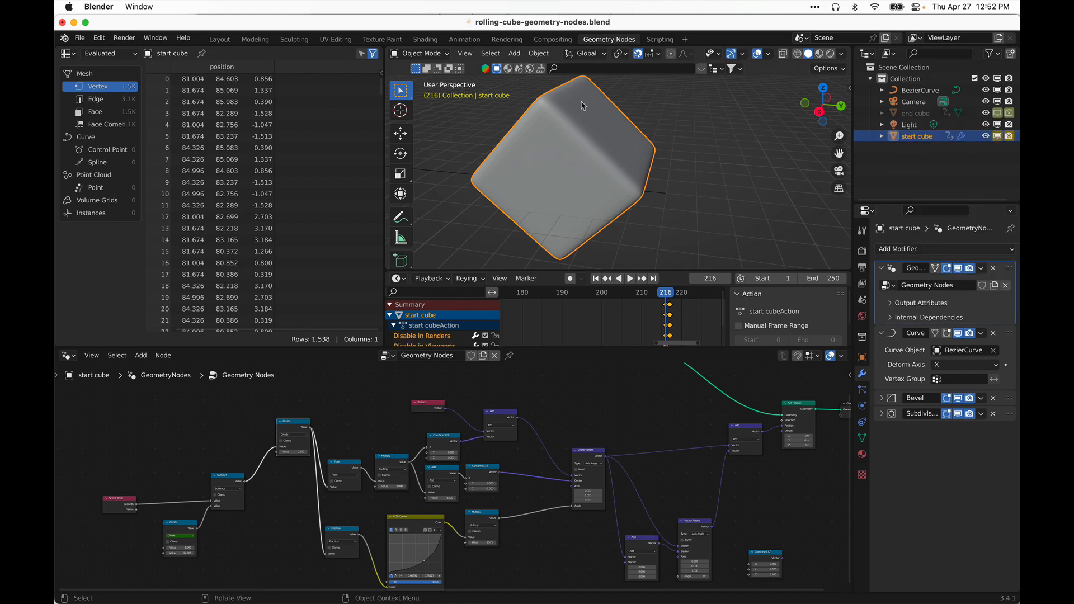
- Hide the start cube in the viewport at frame 217 and keyframe its Disable in Viewports property
{"action": "key", "text": "Right"}
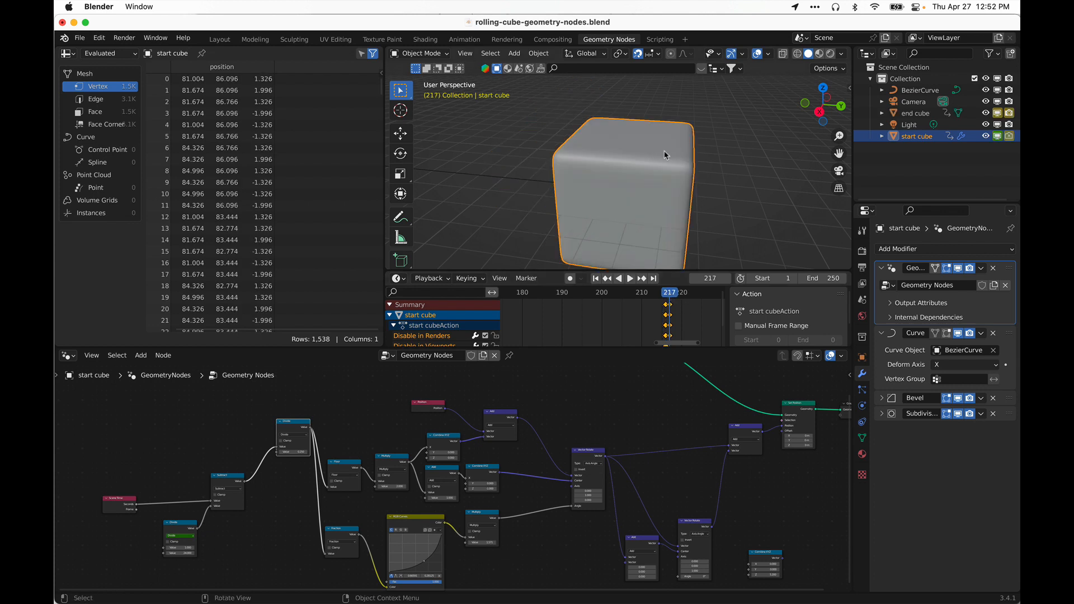
{"action": "left_click", "coordinate": [997, 136]}
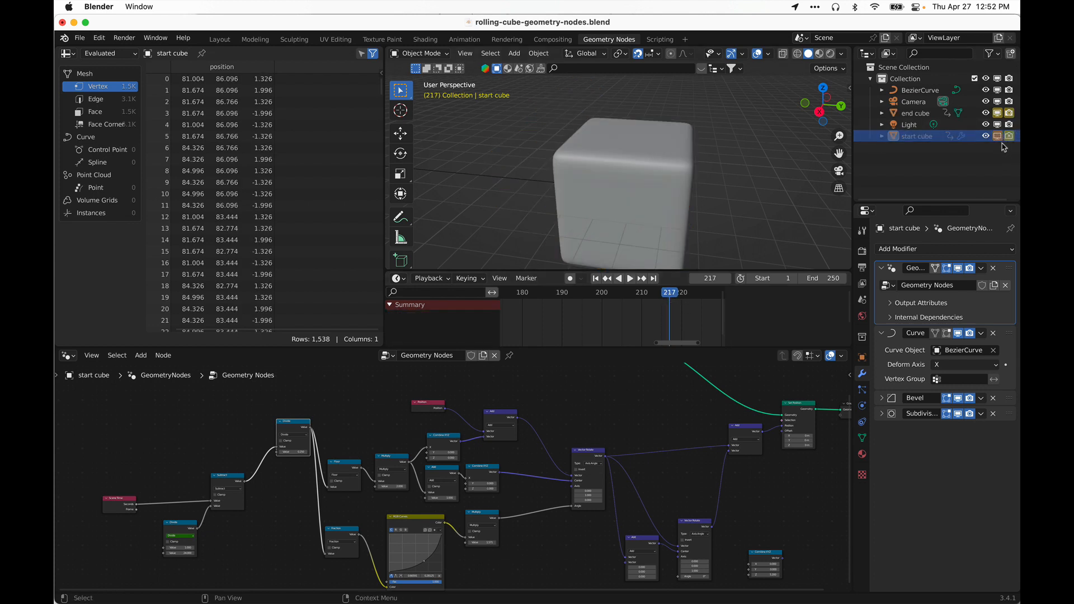
{"action": "right_click", "coordinate": [999, 141]}
{"action": "left_click", "coordinate": [989, 143]}
- Play the animation through the cube swap, stop it at frame 225 and select the end cube
{"action": "left_click_drag", "start_coordinate": [671, 295], "coordinate": [578, 294]}
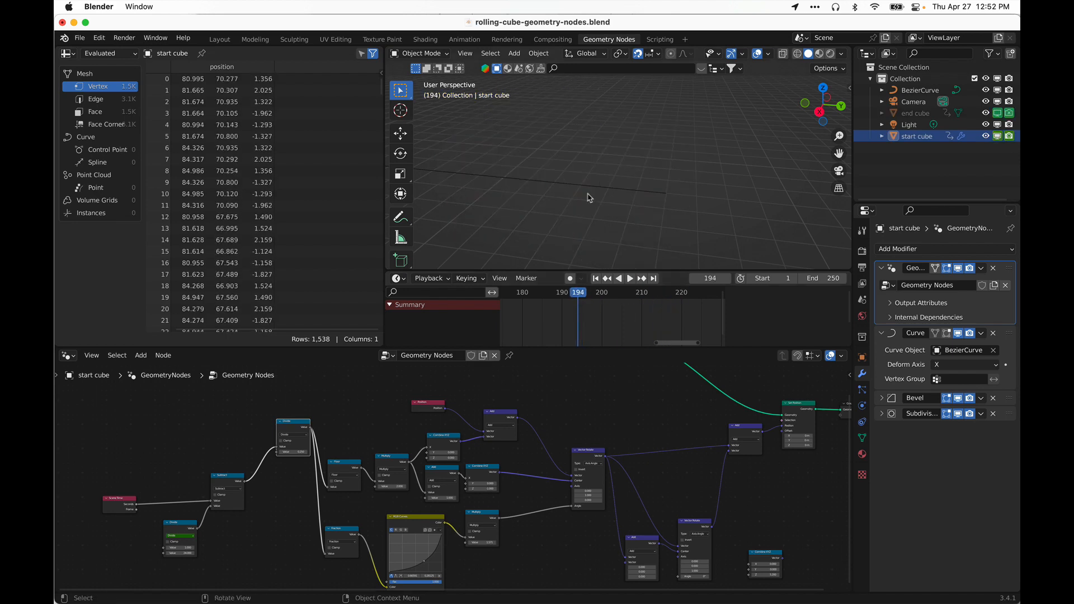
{"action": "key", "text": "space"}
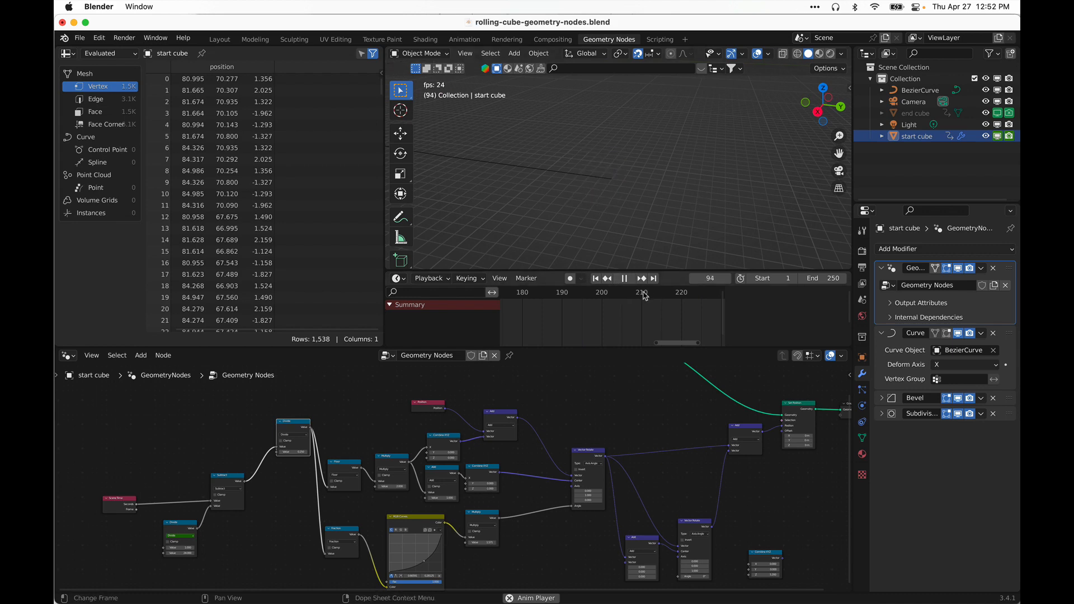
{"action": "left_click_drag", "start_coordinate": [554, 295], "coordinate": [593, 302]}
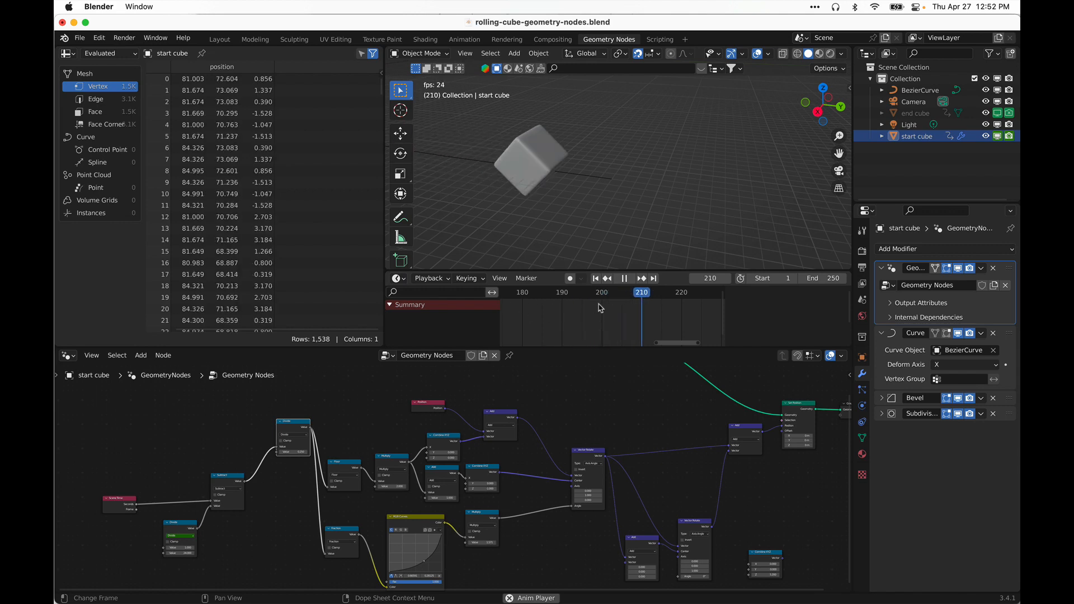
{"action": "key", "text": "space"}
{"action": "left_click", "coordinate": [611, 173]}
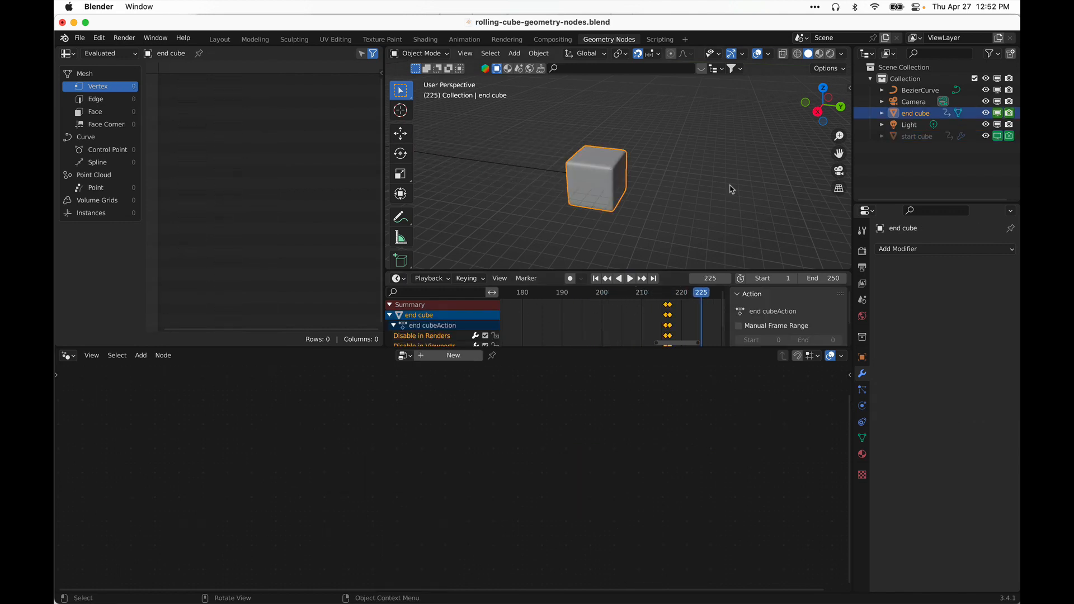
- Inspect the end cube at the end of the curve and scrub back to frame 198 to check the swap
{"action": "middle_click_drag", "start_coordinate": [731, 187], "coordinate": [626, 215]}
{"action": "middle_click_drag", "start_coordinate": [576, 168], "coordinate": [795, 141]}
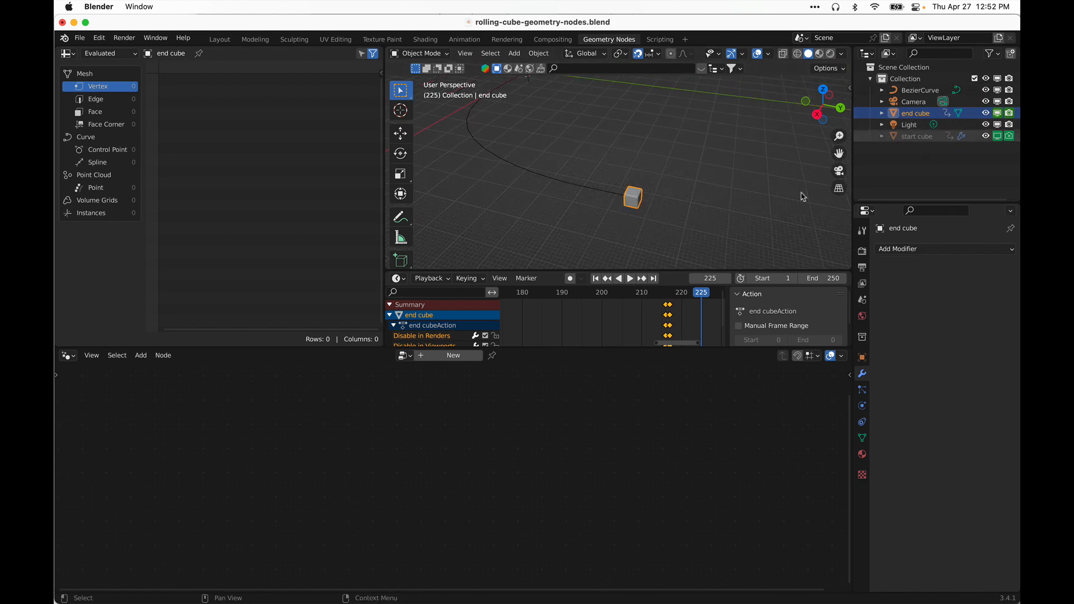
{"action": "scroll", "coordinate": [692, 226], "scroll_direction": "up", "scroll_amount": 1}
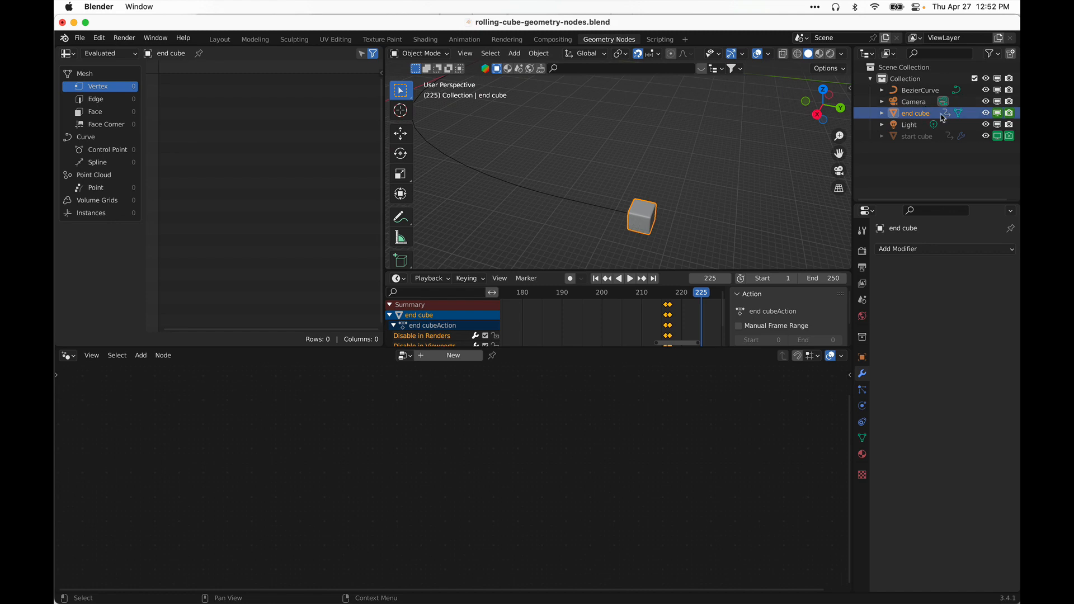
{"action": "scroll", "coordinate": [678, 229], "scroll_direction": "down", "scroll_amount": 1}
{"action": "middle_click_drag", "start_coordinate": [678, 230], "coordinate": [695, 227]}
{"action": "scroll", "coordinate": [685, 228], "scroll_direction": "up", "scroll_amount": 2}
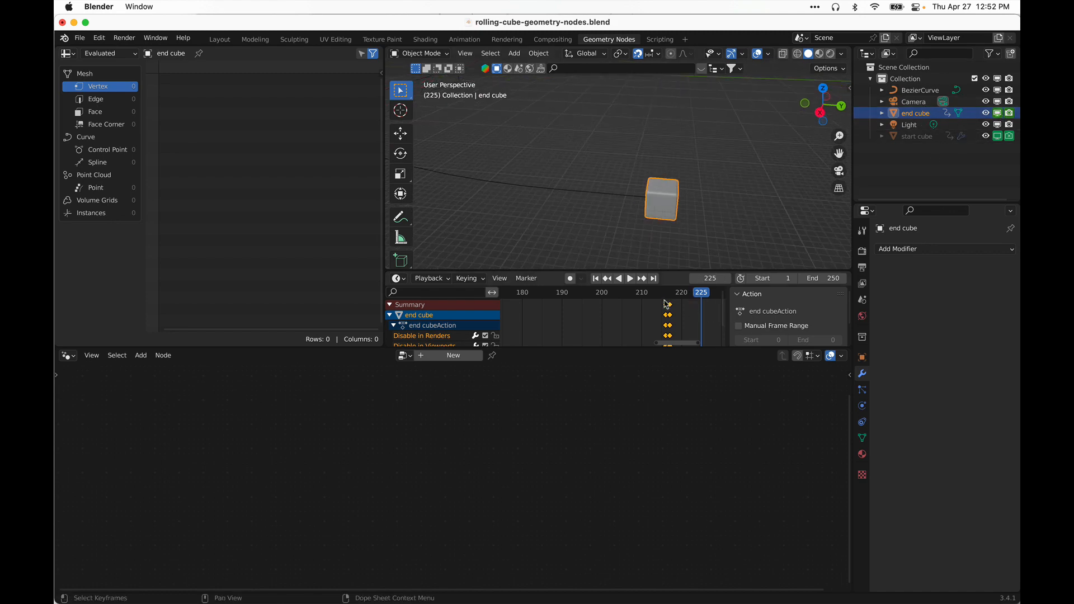
{"action": "left_click_drag", "start_coordinate": [704, 296], "coordinate": [594, 297]}
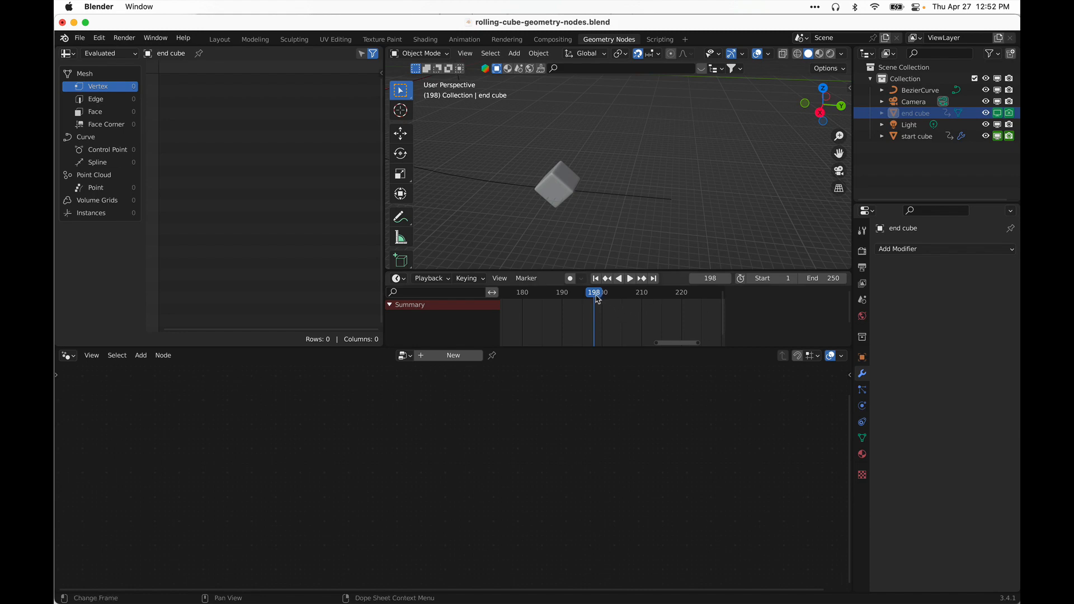
- Go from frame 198 to frame 216 to check the end cube's visibility keyframes
{"action": "right_click", "coordinate": [1003, 117]}
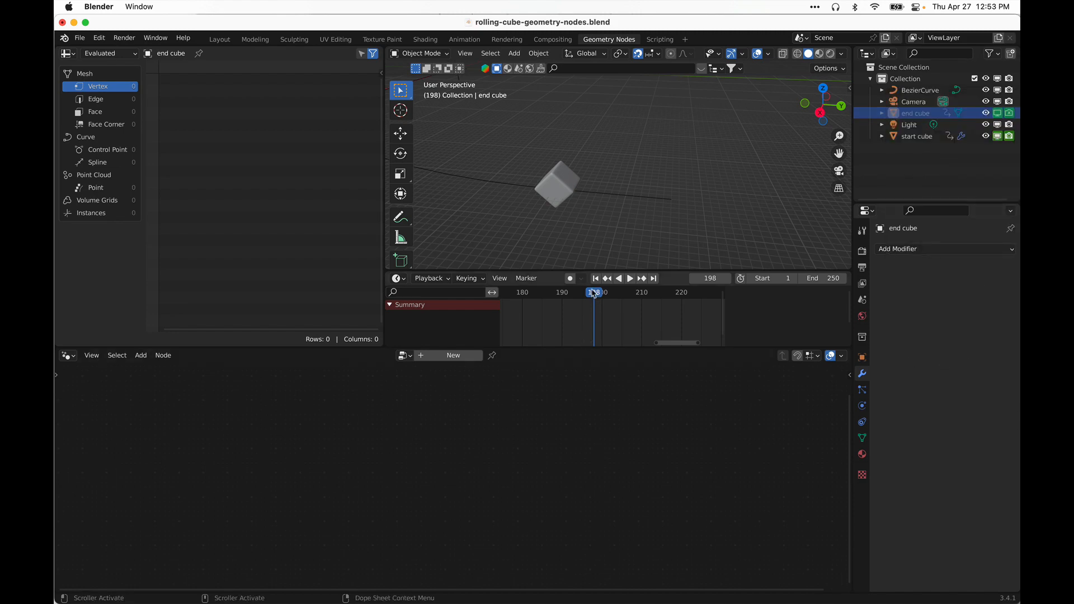
{"action": "key", "text": "space"}
{"action": "mouse_move", "coordinate": [674, 304]}
{"action": "left_mouse_down"}
{"action": "mouse_move", "coordinate": [686, 305]}
{"action": "mouse_move", "coordinate": [666, 307]}
{"action": "left_mouse_up"}
{"action": "key", "text": "space"}
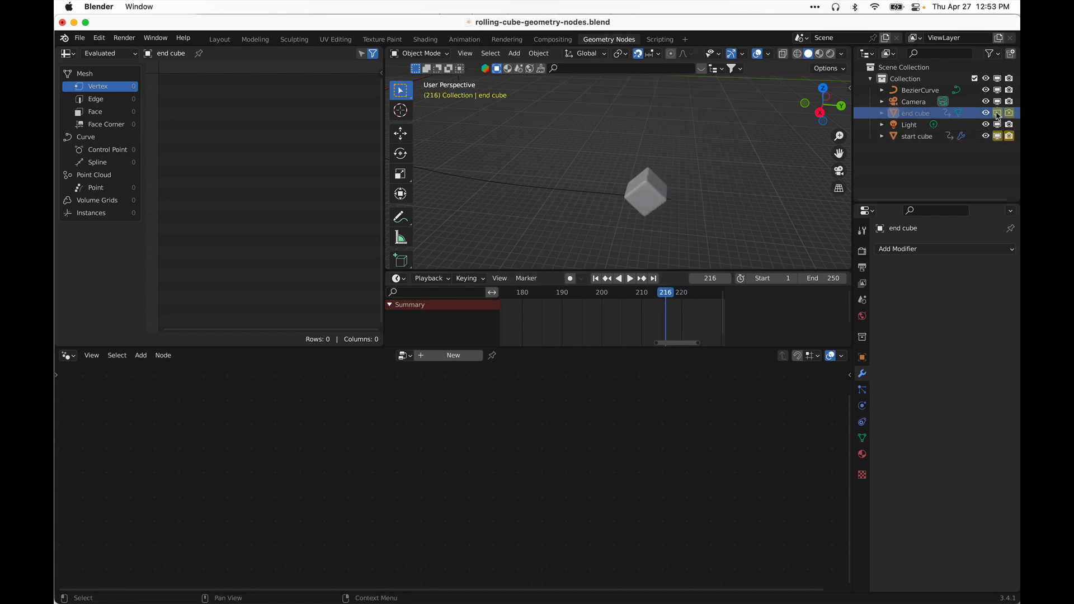
- Show the end cube in the viewport at frame 216, hide it again and open the keyframe options for Disable in Viewports
{"action": "right_click", "coordinate": [998, 117]}
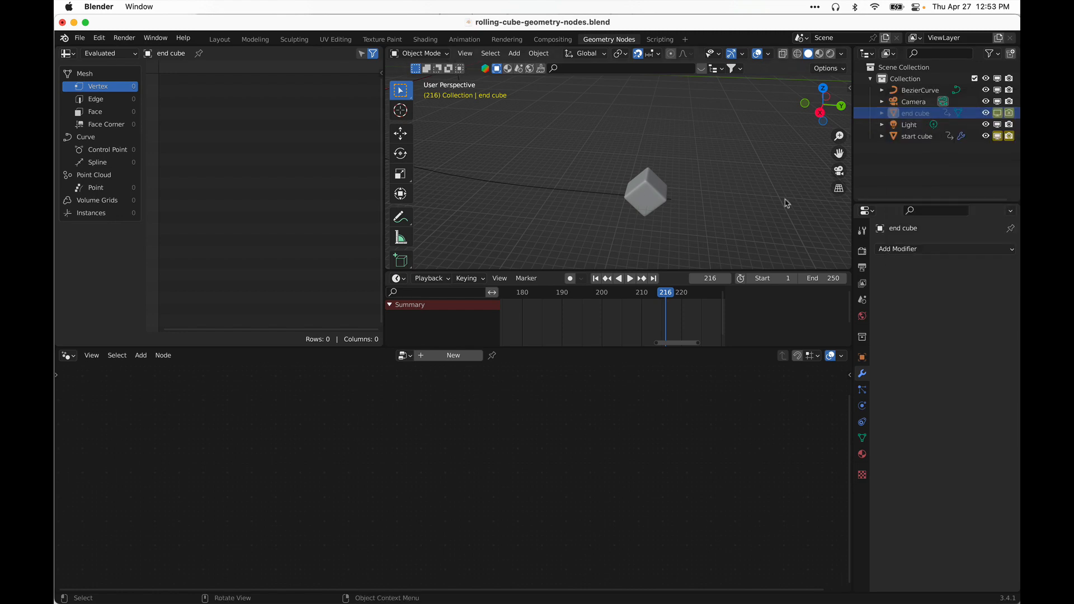
{"action": "left_click", "coordinate": [997, 114]}
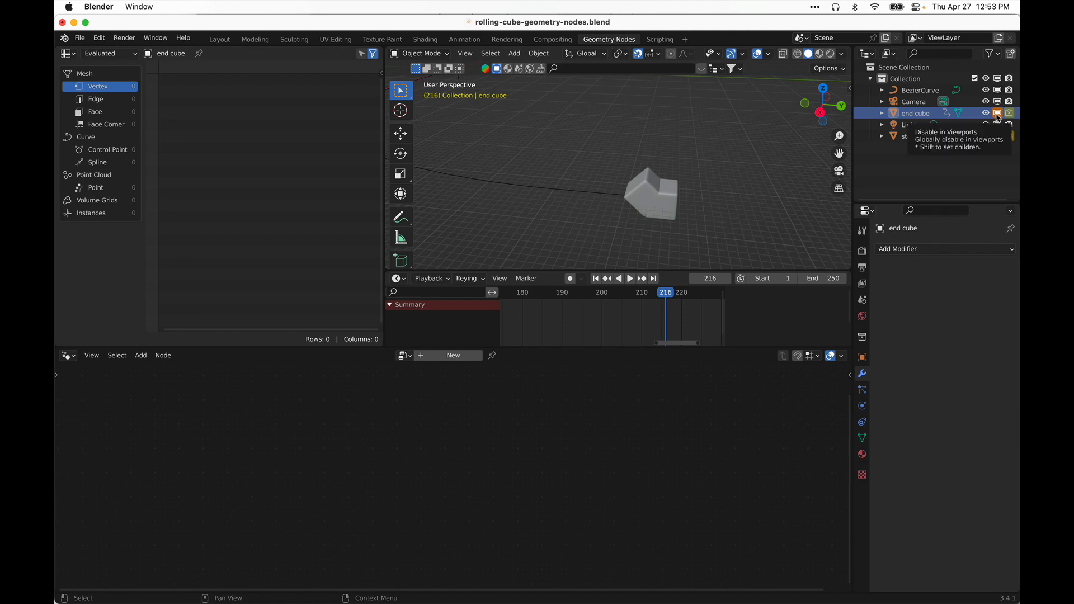
{"action": "left_click", "coordinate": [997, 117]}
{"action": "right_click", "coordinate": [999, 117]}
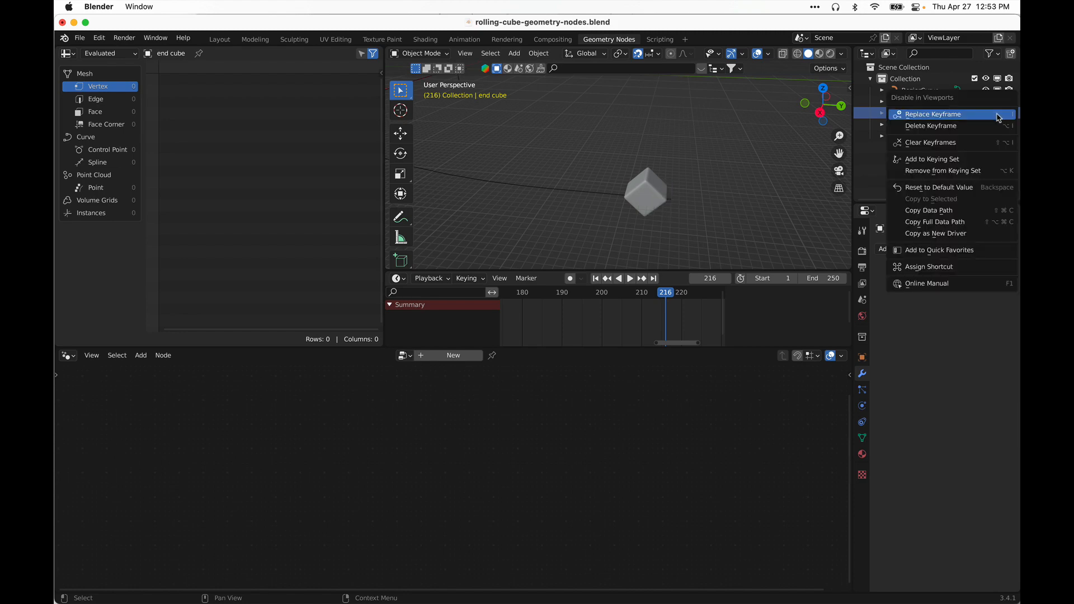
{"action": "left_click", "coordinate": [963, 127]}
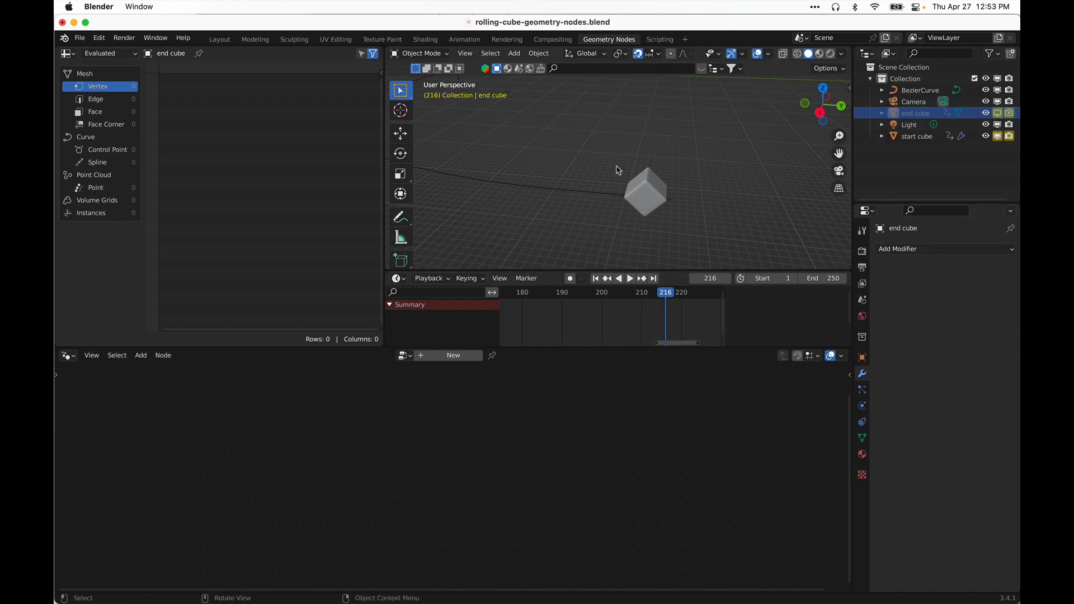
- Scrub back to frame 158 and examine the rolling cube's position along the whole Bezier curve
{"action": "middle_click_drag", "start_coordinate": [610, 172], "coordinate": [674, 187]}
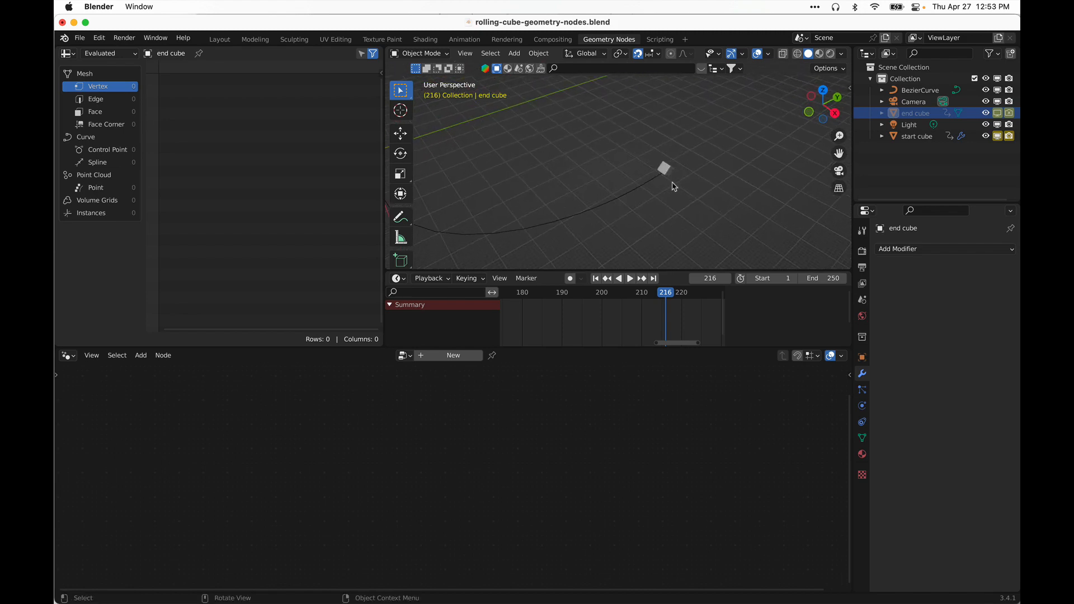
{"action": "middle_click_drag", "start_coordinate": [534, 205], "coordinate": [598, 217]}
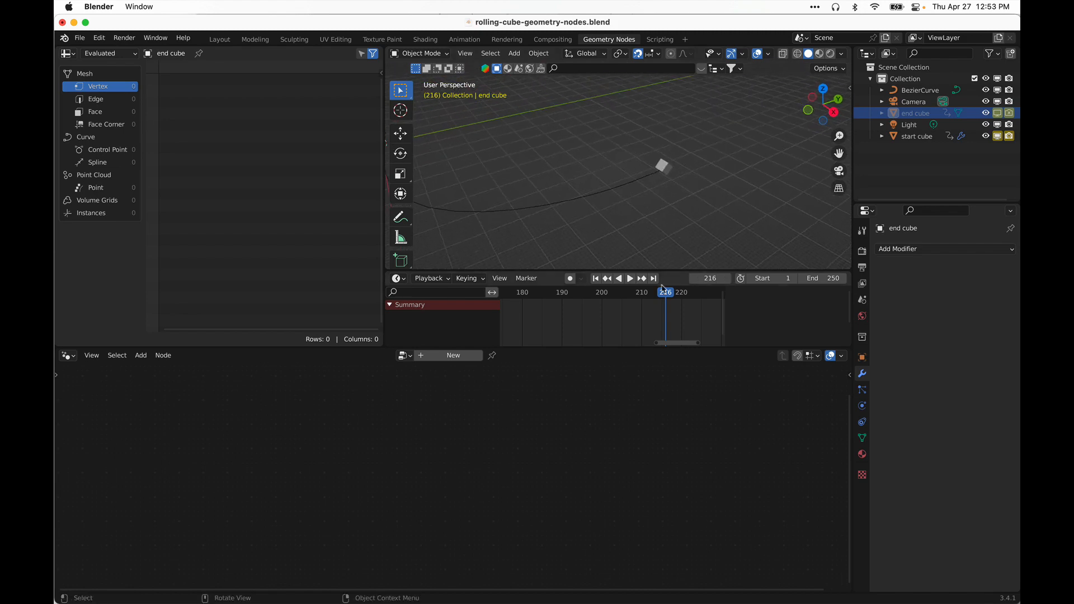
{"action": "left_click_drag", "start_coordinate": [663, 289], "coordinate": [436, 292]}
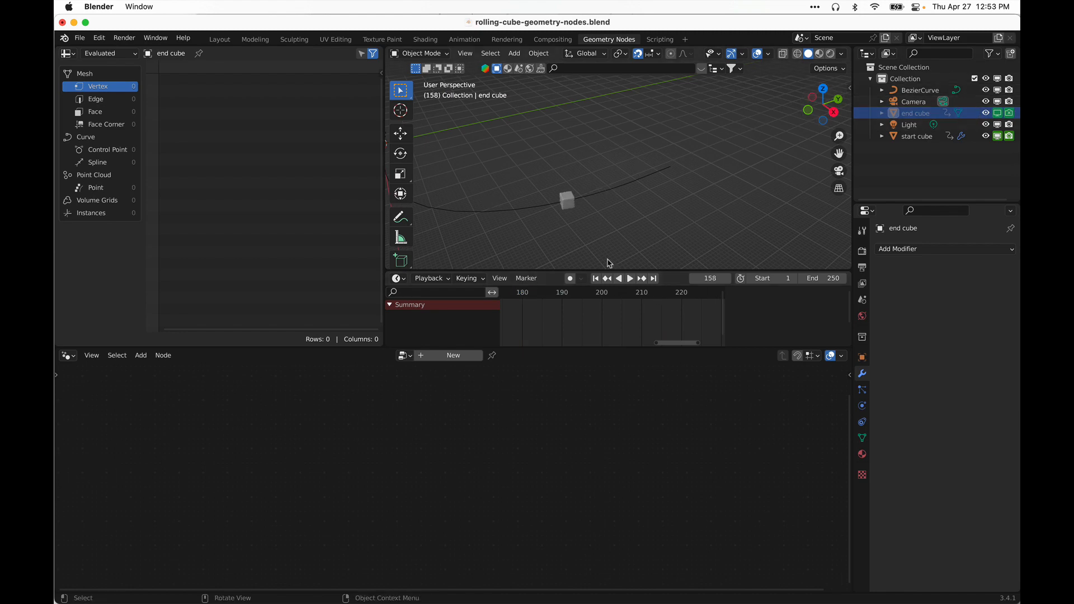
{"action": "mouse_move", "coordinate": [637, 218]}
{"action": "middle_mouse_down"}
{"action": "mouse_move", "coordinate": [523, 219]}
{"action": "mouse_move", "coordinate": [625, 220]}
{"action": "middle_mouse_up"}
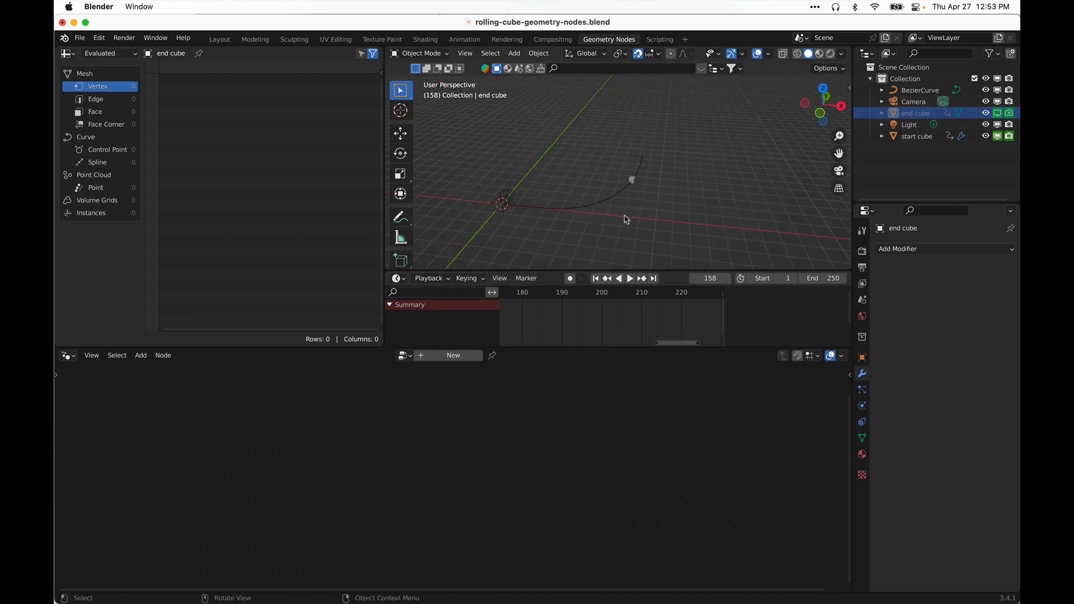
- Select the start cube to review its geometry node tree and modifiers, and deselect it
{"action": "scroll", "coordinate": [603, 227], "scroll_direction": "up", "scroll_amount": 3}
{"action": "left_click", "coordinate": [640, 190]}
{"action": "middle_click_drag", "start_coordinate": [688, 217], "coordinate": [627, 221]}
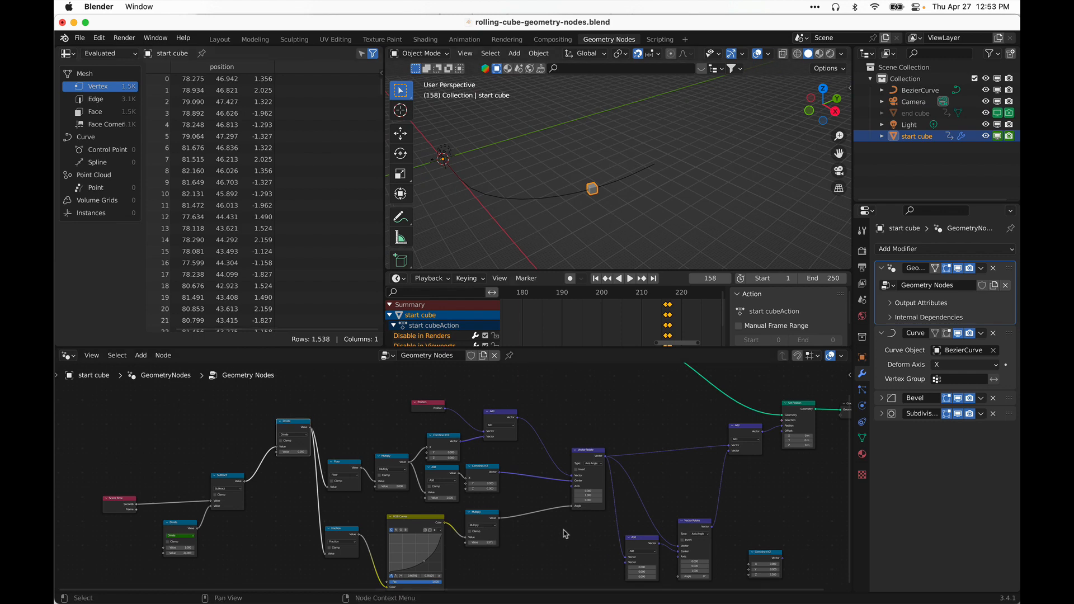
{"action": "middle_click_drag", "start_coordinate": [556, 529], "coordinate": [588, 492]}
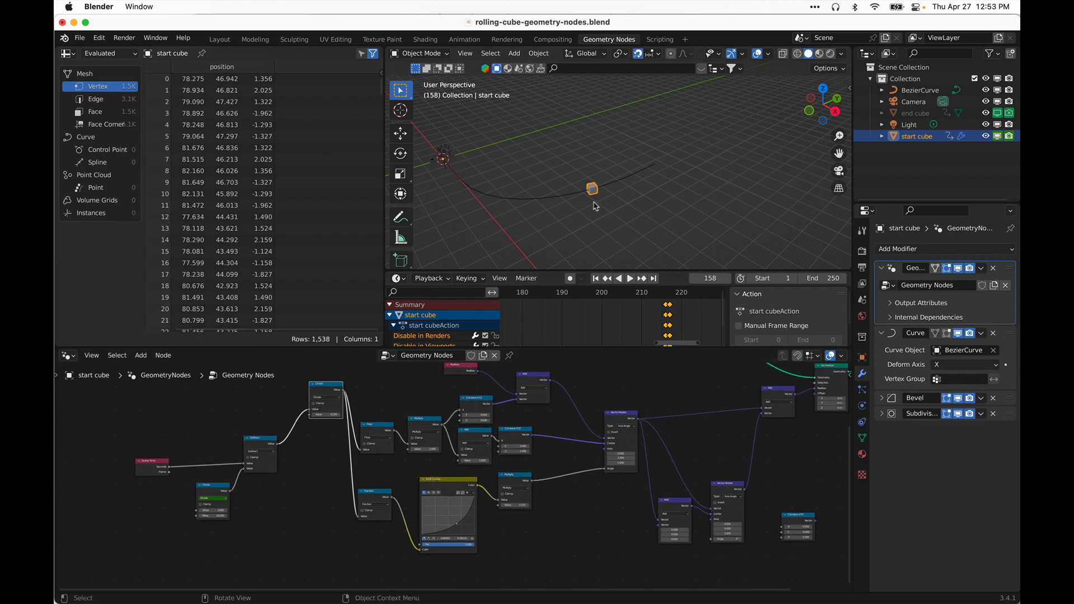
{"action": "middle_click_drag", "start_coordinate": [597, 207], "coordinate": [544, 202]}
{"action": "left_click", "coordinate": [528, 188]}
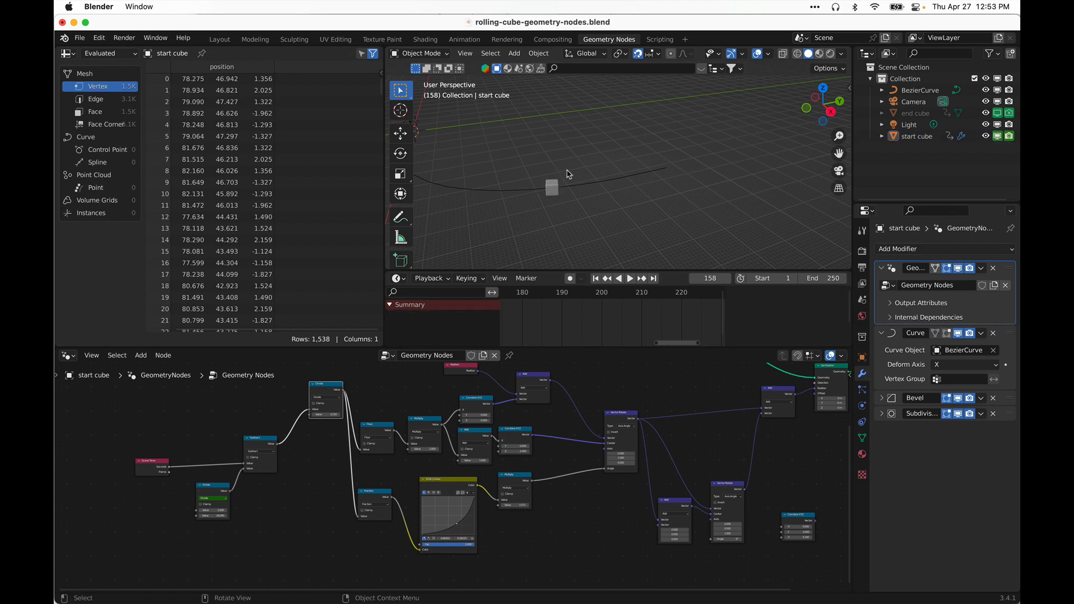
{"action": "left_click", "coordinate": [815, 7]}
{"action": "left_click", "coordinate": [374, 8]}
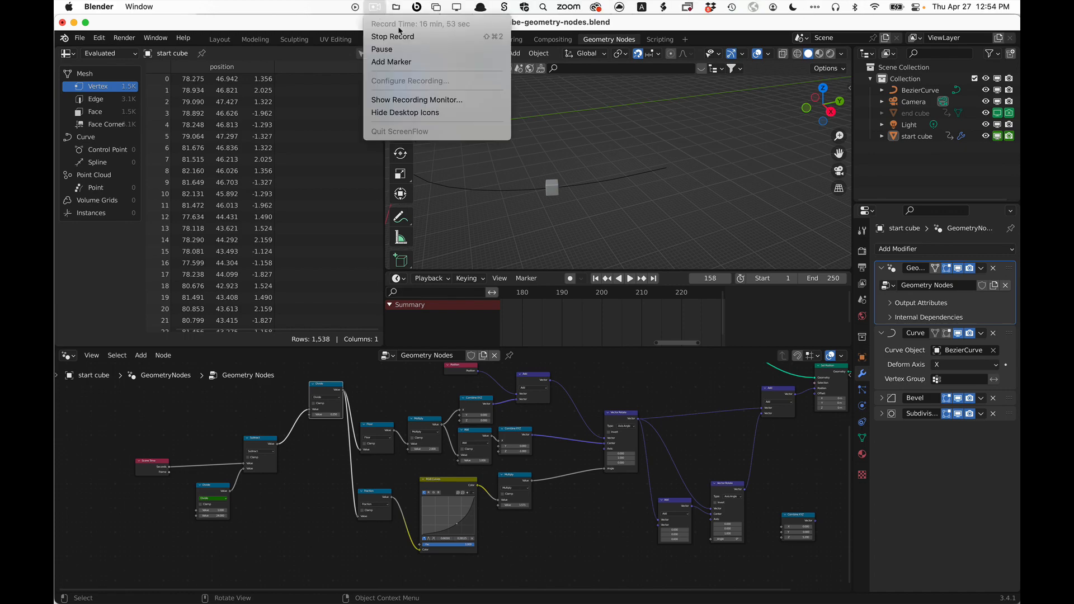